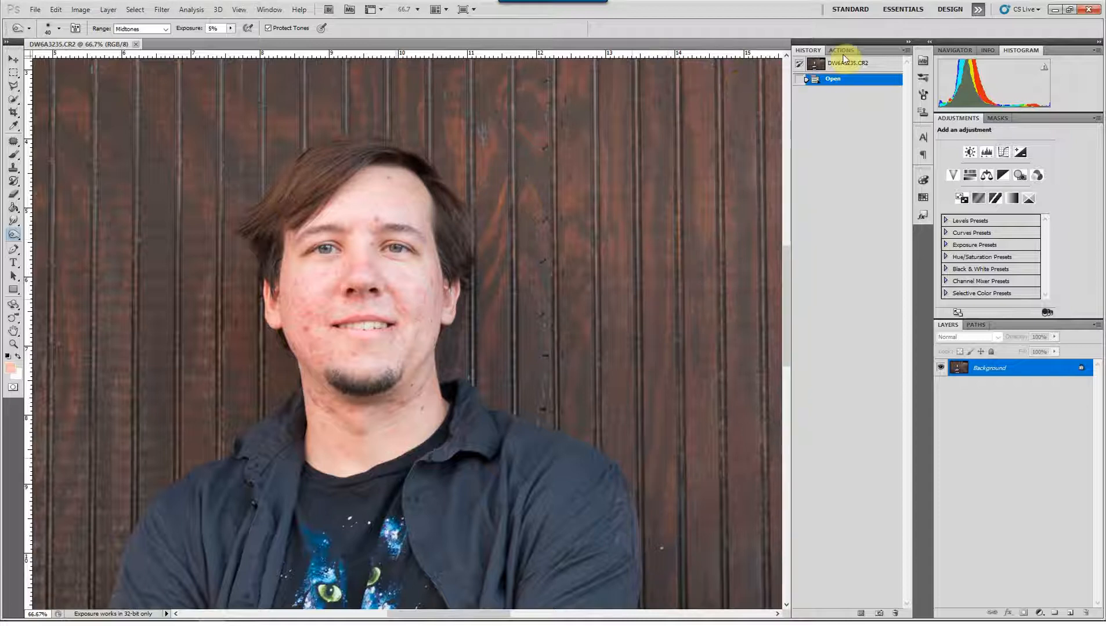
# Run the Ultimate Skin Retouch action from the WSP Intermediate set on the portrait
pyautogui.click(841, 50)
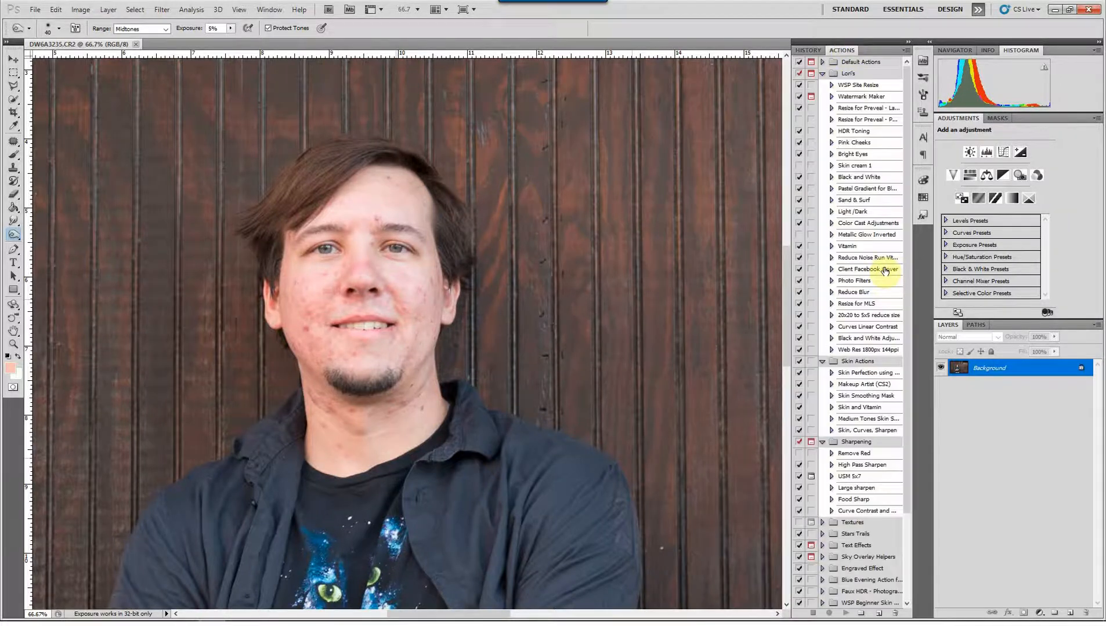
pyautogui.moveTo(907, 254); pyautogui.dragTo(881, 434)
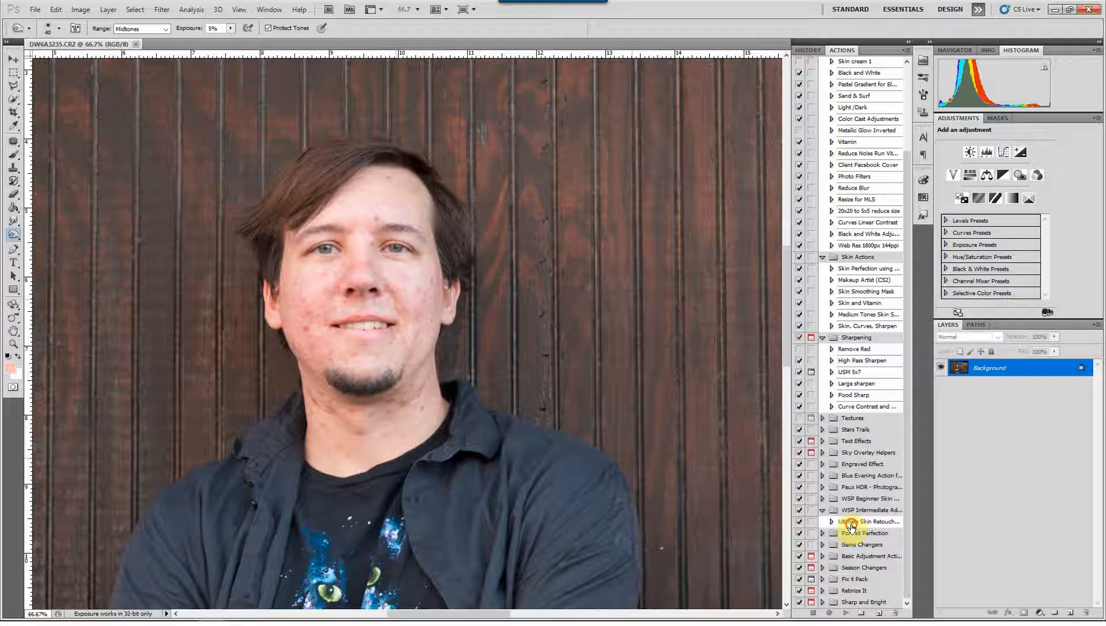
pyautogui.click(851, 522)
pyautogui.click(846, 613)
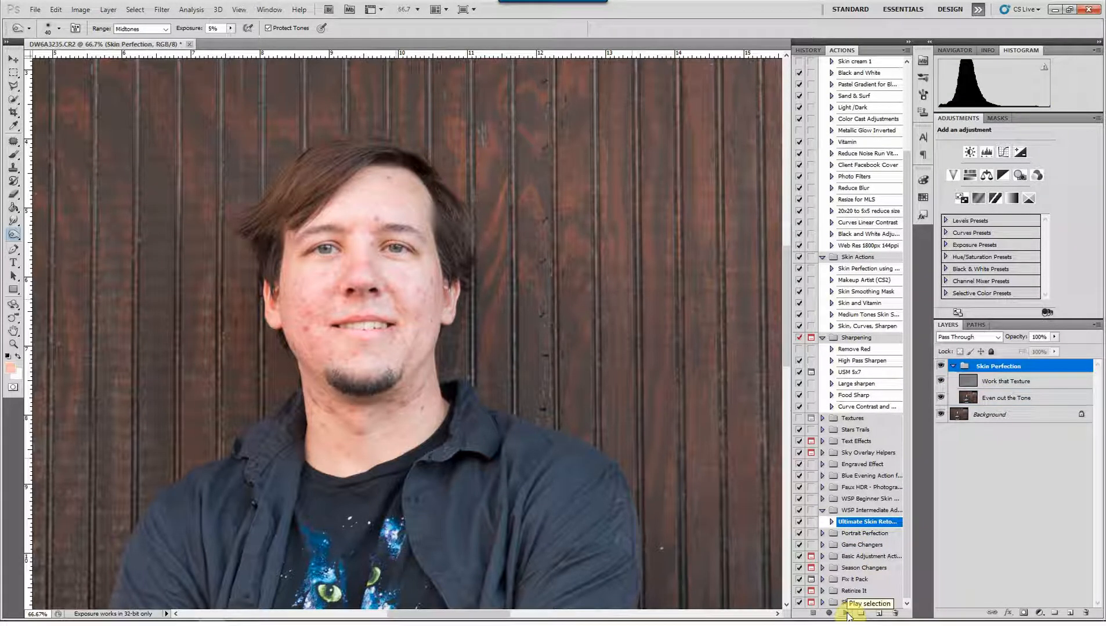
# On the Even out the Tone layer, brush sampled skin tones over the central forehead blotches, enlarging the brush to 56 px at 10% flow
pyautogui.hotkey('ctrl', '+')
pyautogui.hotkey('ctrl', '+')
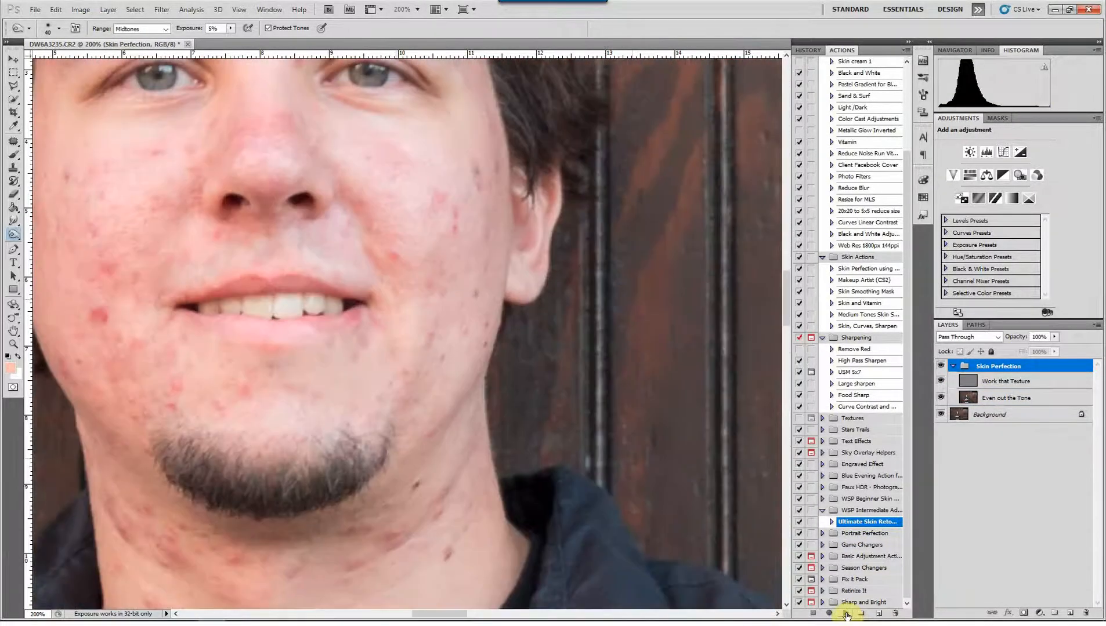
pyautogui.moveTo(369, 242); pyautogui.dragTo(559, 479)
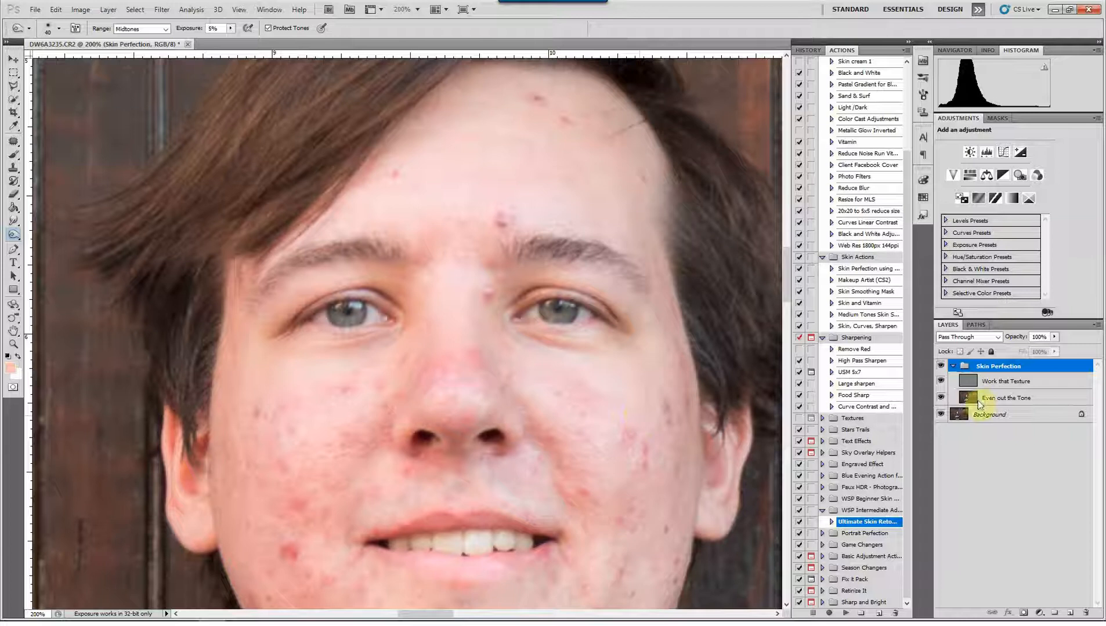
pyautogui.click(1005, 383)
pyautogui.click(1005, 399)
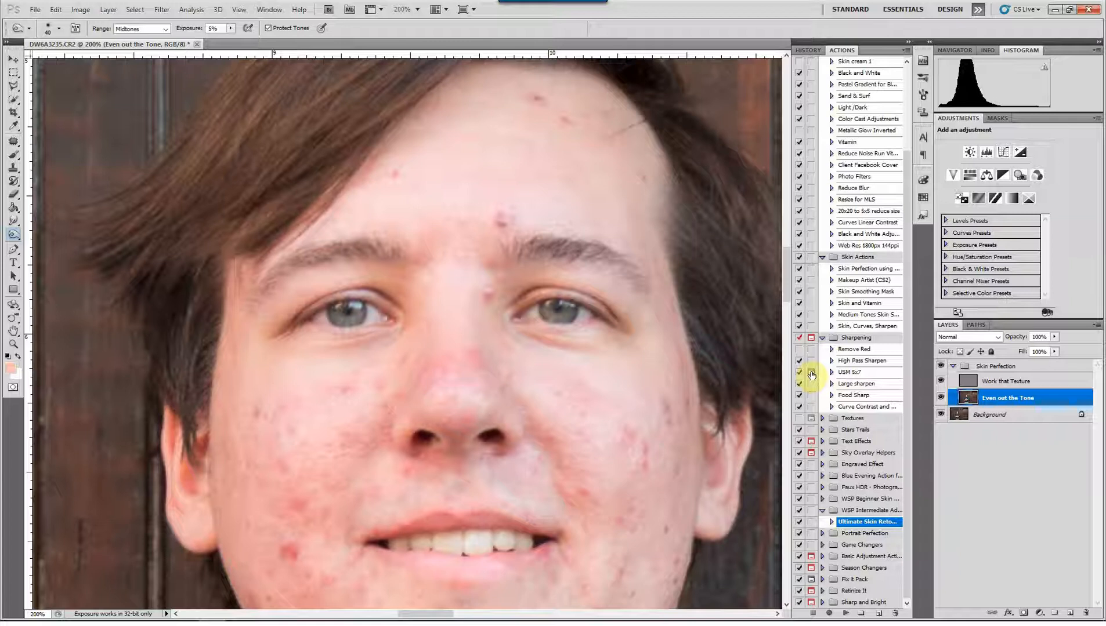
pyautogui.press('b')
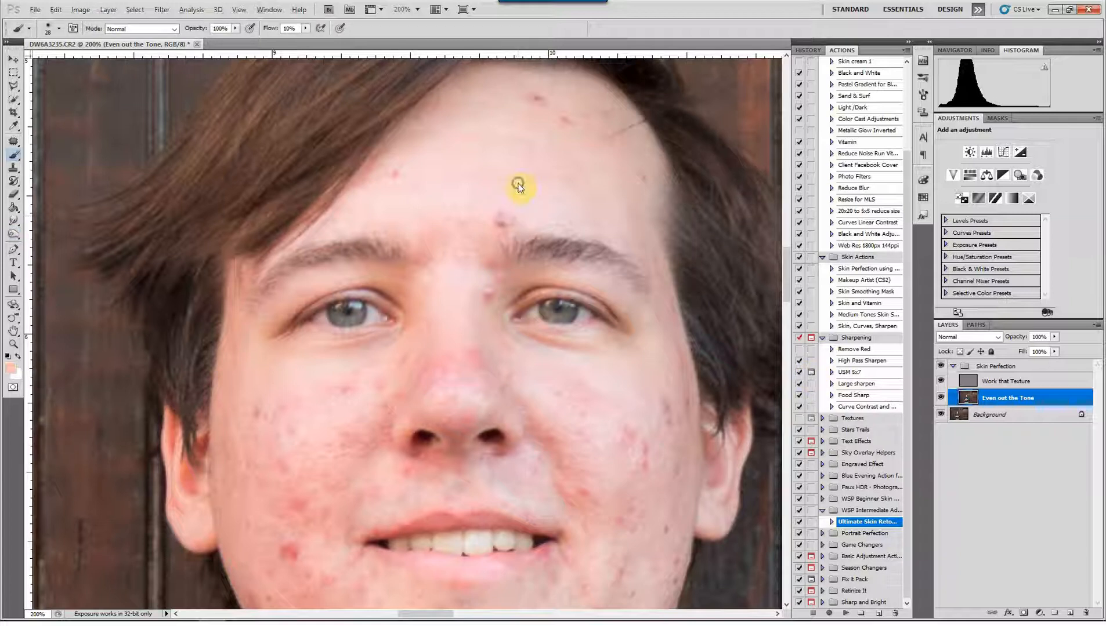
pyautogui.moveTo(518, 184); pyautogui.dragTo(534, 186)
pyautogui.keyDown('alt'); pyautogui.click(506, 191); pyautogui.keyUp('alt')
pyautogui.moveTo(494, 216)
pyautogui.mouseDown()
pyautogui.moveTo(474, 232)
pyautogui.moveTo(515, 204)
pyautogui.moveTo(439, 267)
pyautogui.moveTo(406, 233)
pyautogui.mouseUp()
pyautogui.keyDown('alt'); pyautogui.click(395, 183); pyautogui.keyUp('alt')
pyautogui.moveTo(407, 159); pyautogui.dragTo(472, 204)
pyautogui.keyDown('alt'); pyautogui.click(478, 222); pyautogui.keyUp('alt')
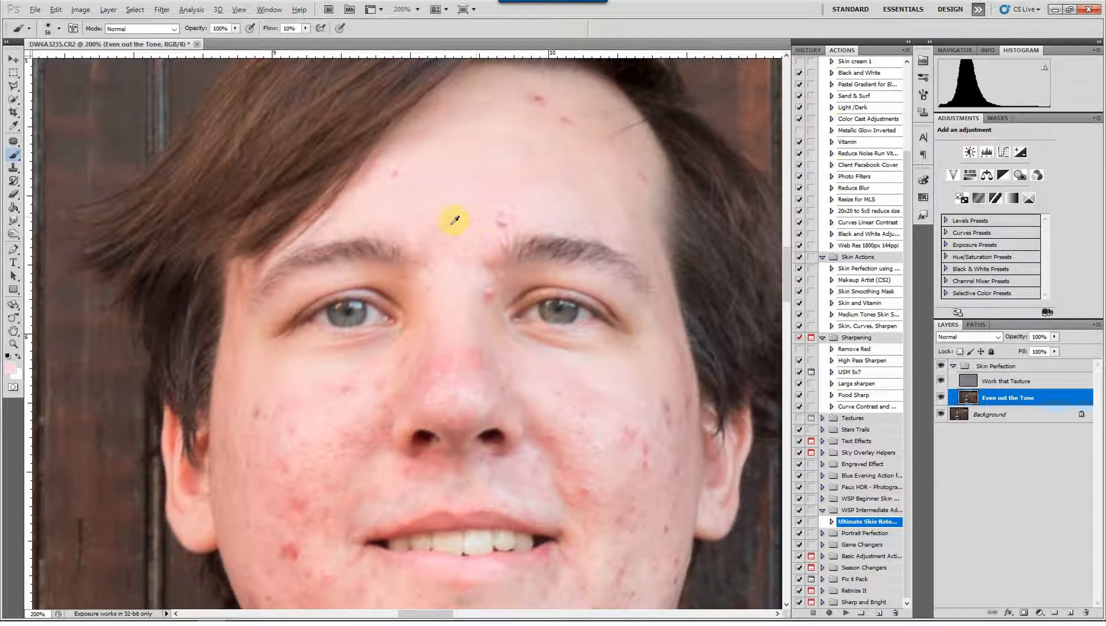
pyautogui.moveTo(420, 215)
pyautogui.mouseDown()
pyautogui.moveTo(422, 232)
pyautogui.moveTo(449, 221)
pyautogui.mouseUp()
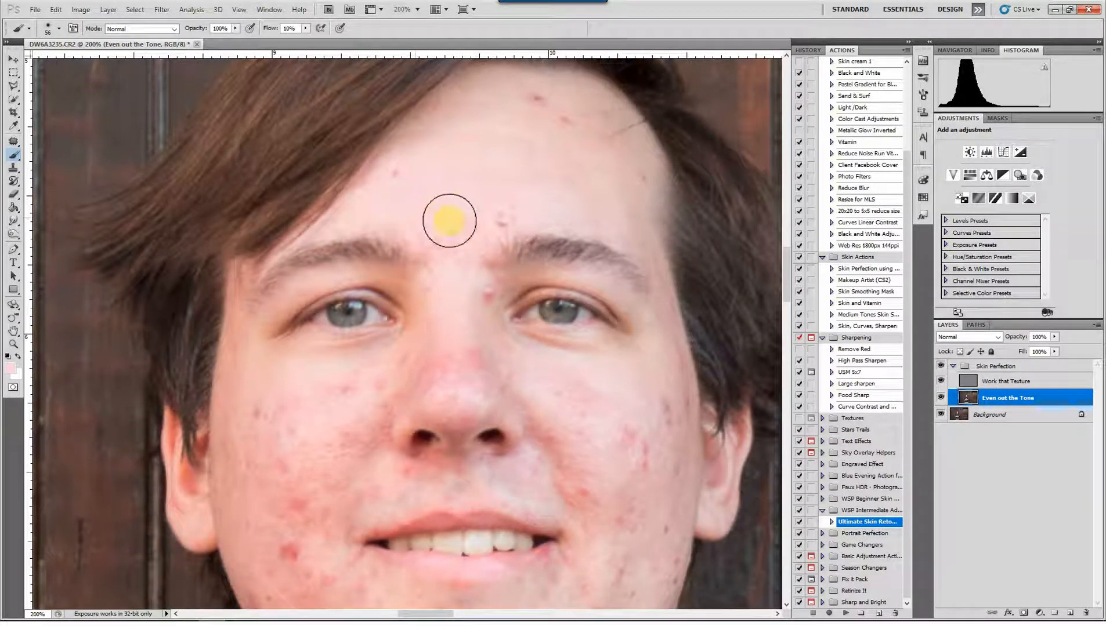
# Even out the upper and outer forehead by sampling nearby skin tones and brushing over the red spots
pyautogui.moveTo(533, 209)
pyautogui.mouseDown()
pyautogui.moveTo(498, 214)
pyautogui.moveTo(521, 174)
pyautogui.moveTo(479, 229)
pyautogui.moveTo(510, 153)
pyautogui.mouseUp()
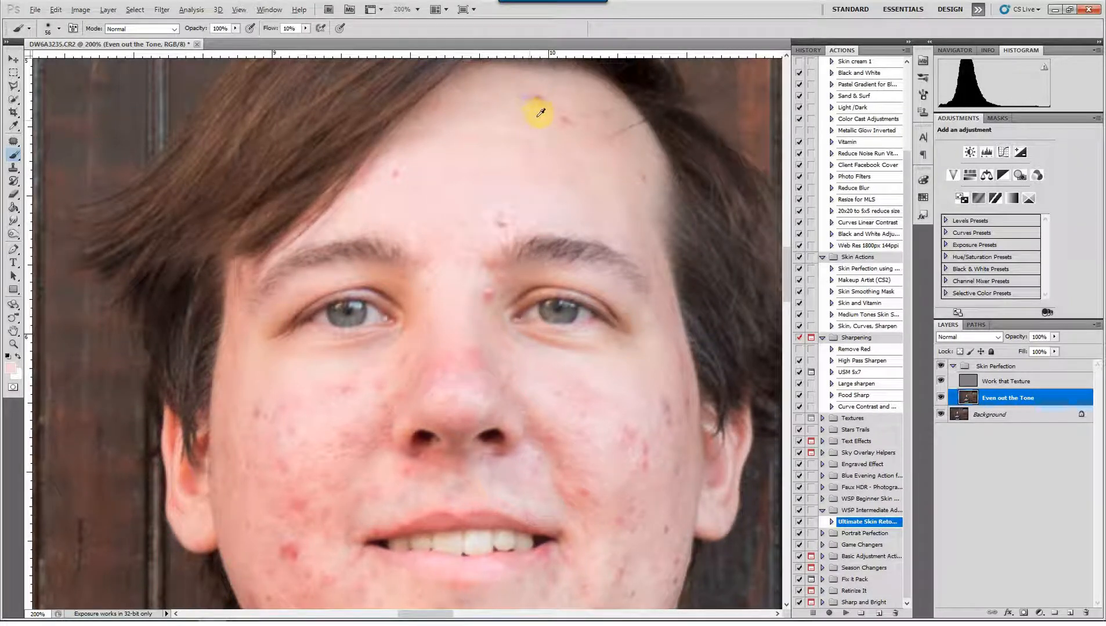
pyautogui.moveTo(512, 93)
pyautogui.mouseDown()
pyautogui.moveTo(488, 107)
pyautogui.moveTo(512, 107)
pyautogui.moveTo(474, 98)
pyautogui.moveTo(634, 173)
pyautogui.moveTo(624, 188)
pyautogui.moveTo(638, 155)
pyautogui.moveTo(605, 183)
pyautogui.mouseUp()
pyautogui.keyDown('alt'); pyautogui.click(622, 187); pyautogui.keyUp('alt')
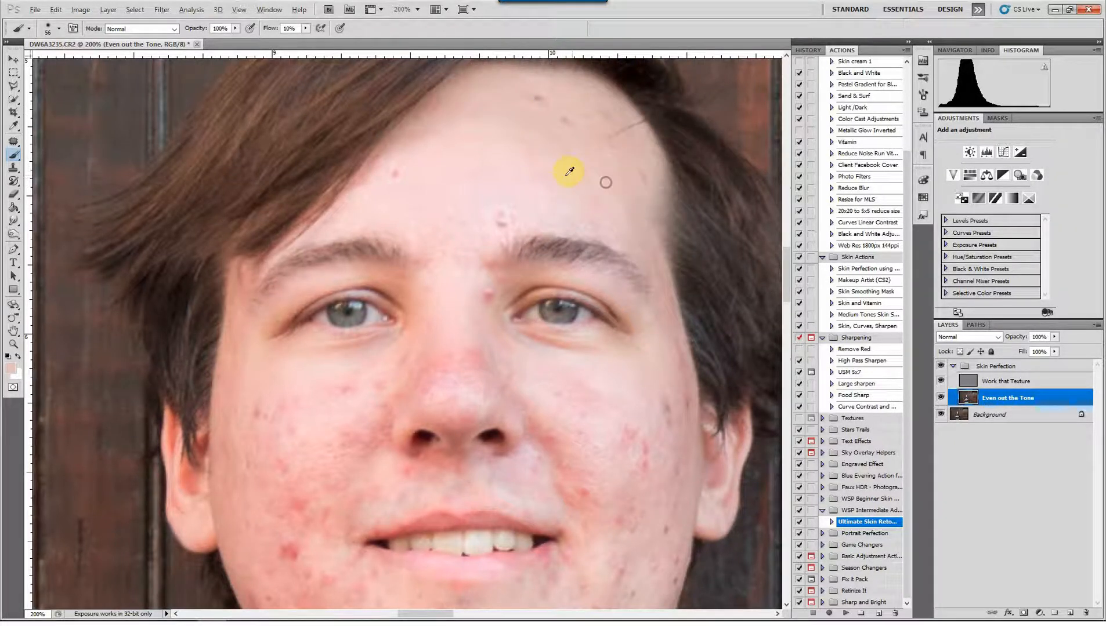
pyautogui.keyDown('alt'); pyautogui.click(568, 171); pyautogui.keyUp('alt')
pyautogui.moveTo(565, 141)
pyautogui.mouseDown()
pyautogui.moveTo(530, 162)
pyautogui.moveTo(500, 135)
pyautogui.mouseUp()
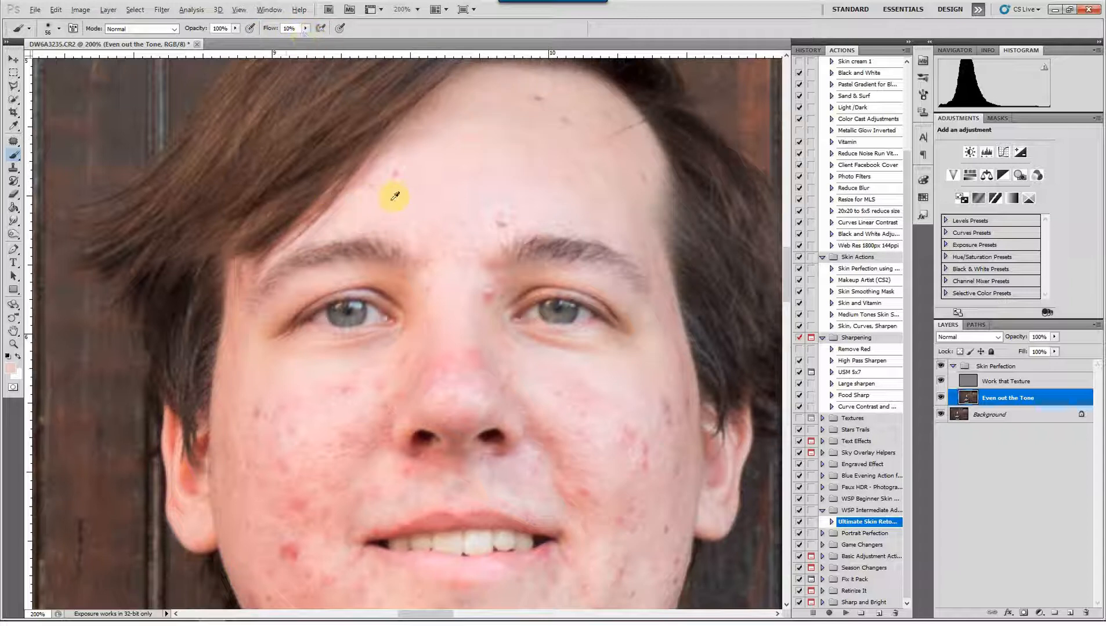
pyautogui.moveTo(384, 192); pyautogui.dragTo(407, 199)
# Reduce the redness along the nose and its bridge with sampled skin tones and a 28 px brush
pyautogui.keyDown('alt'); pyautogui.click(472, 299); pyautogui.keyUp('alt')
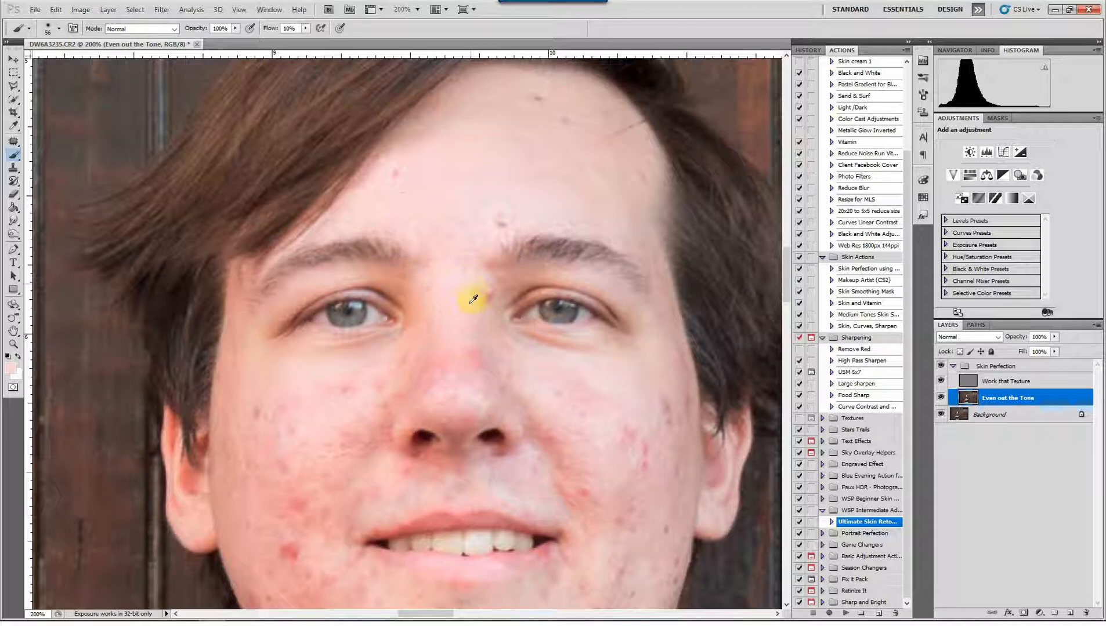
pyautogui.scroll(-1, 471, 297)
pyautogui.moveTo(459, 313)
pyautogui.mouseDown()
pyautogui.moveTo(448, 360)
pyautogui.moveTo(451, 340)
pyautogui.moveTo(434, 340)
pyautogui.moveTo(459, 324)
pyautogui.mouseUp()
pyautogui.keyDown('alt'); pyautogui.click(452, 337); pyautogui.keyUp('alt')
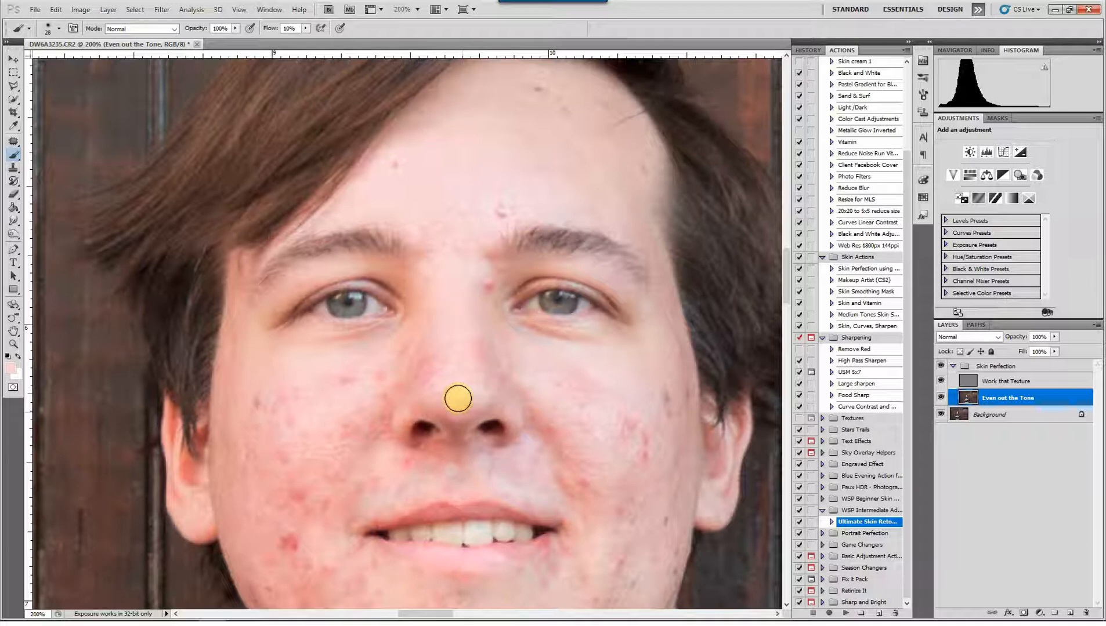
pyautogui.moveTo(427, 332)
pyautogui.mouseDown()
pyautogui.moveTo(422, 386)
pyautogui.moveTo(415, 337)
pyautogui.mouseUp()
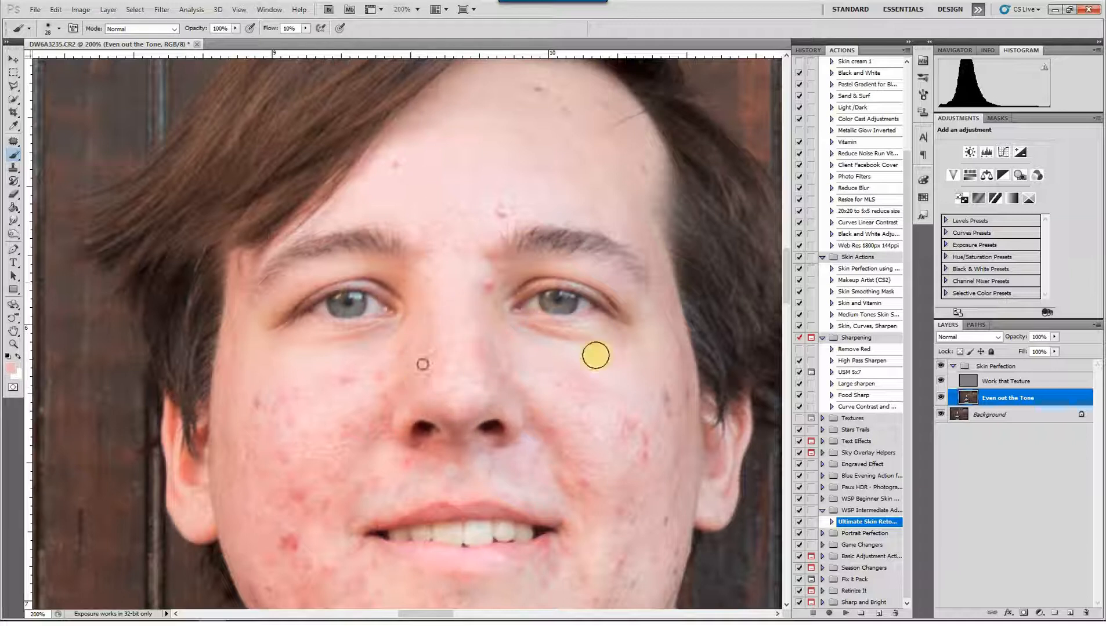
pyautogui.moveTo(492, 314); pyautogui.dragTo(480, 380)
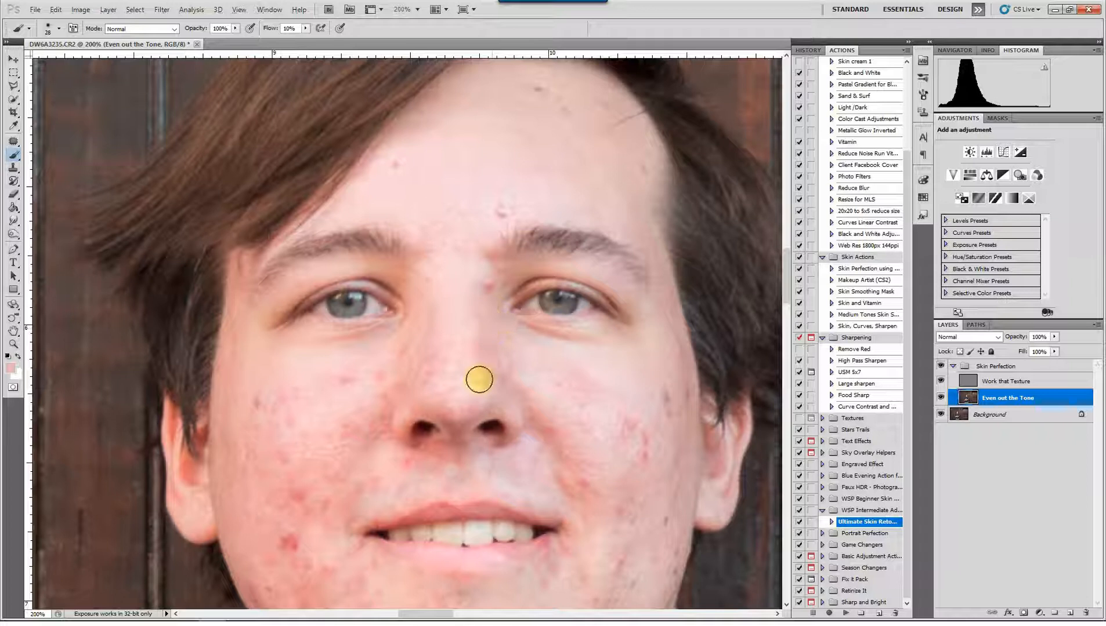
pyautogui.keyDown('alt'); pyautogui.click(490, 294); pyautogui.keyUp('alt')
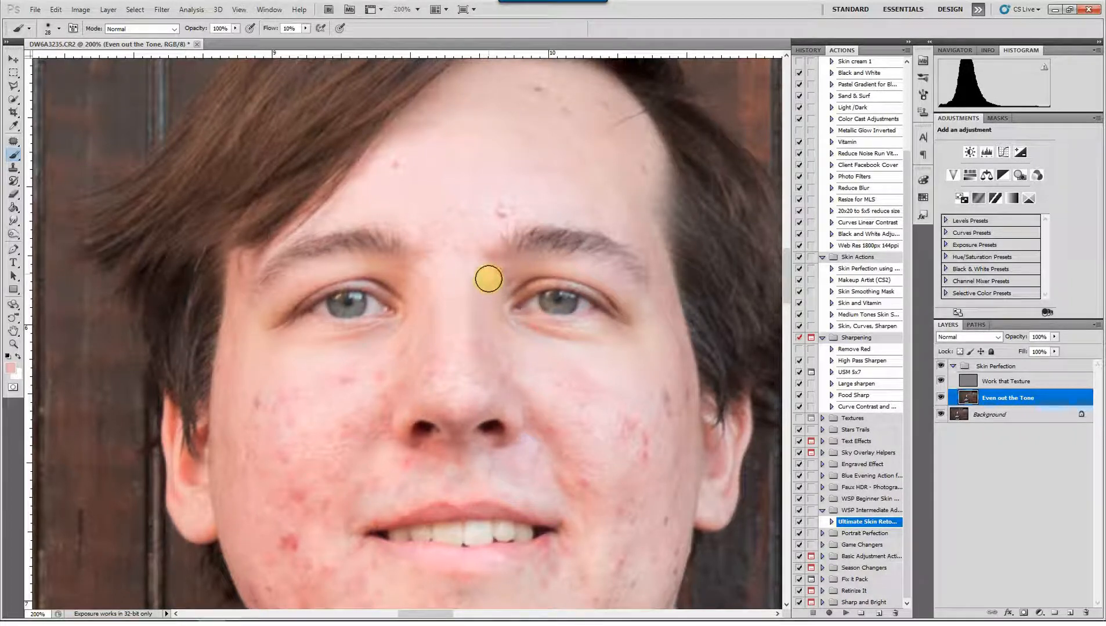
pyautogui.moveTo(492, 272)
pyautogui.mouseDown()
pyautogui.moveTo(525, 279)
pyautogui.moveTo(558, 261)
pyautogui.moveTo(518, 272)
pyautogui.moveTo(608, 276)
pyautogui.moveTo(526, 309)
pyautogui.moveTo(491, 296)
pyautogui.moveTo(485, 358)
pyautogui.mouseUp()
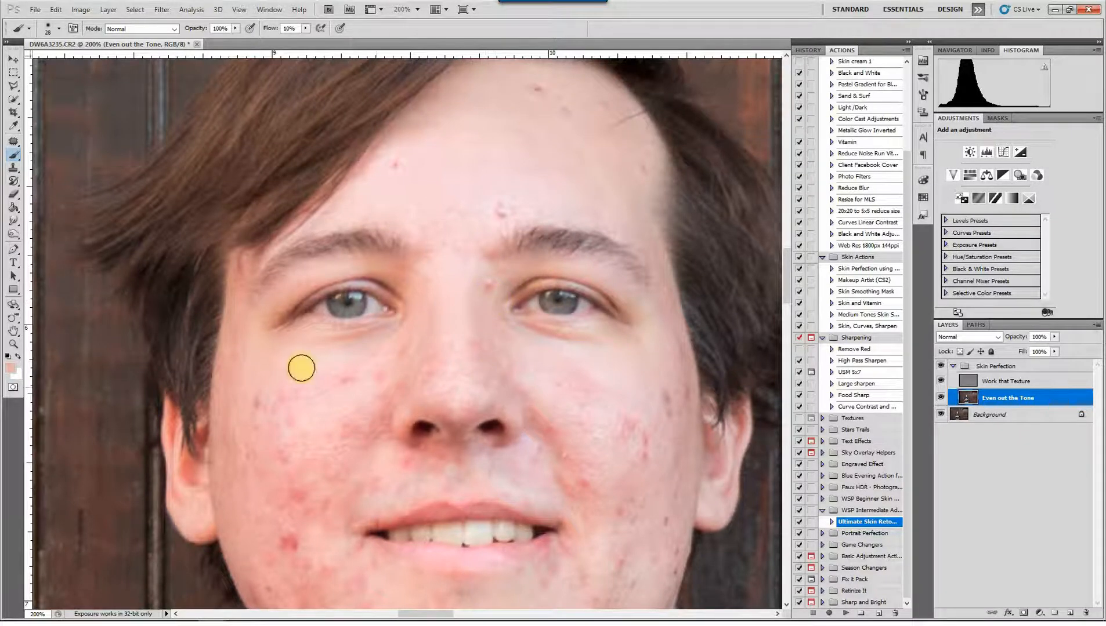
# Even out the upper cheek on the image's left side with sampled skin tones and a 47 px brush
pyautogui.scroll(-3, 296, 373)
pyautogui.moveTo(341, 316); pyautogui.dragTo(355, 311)
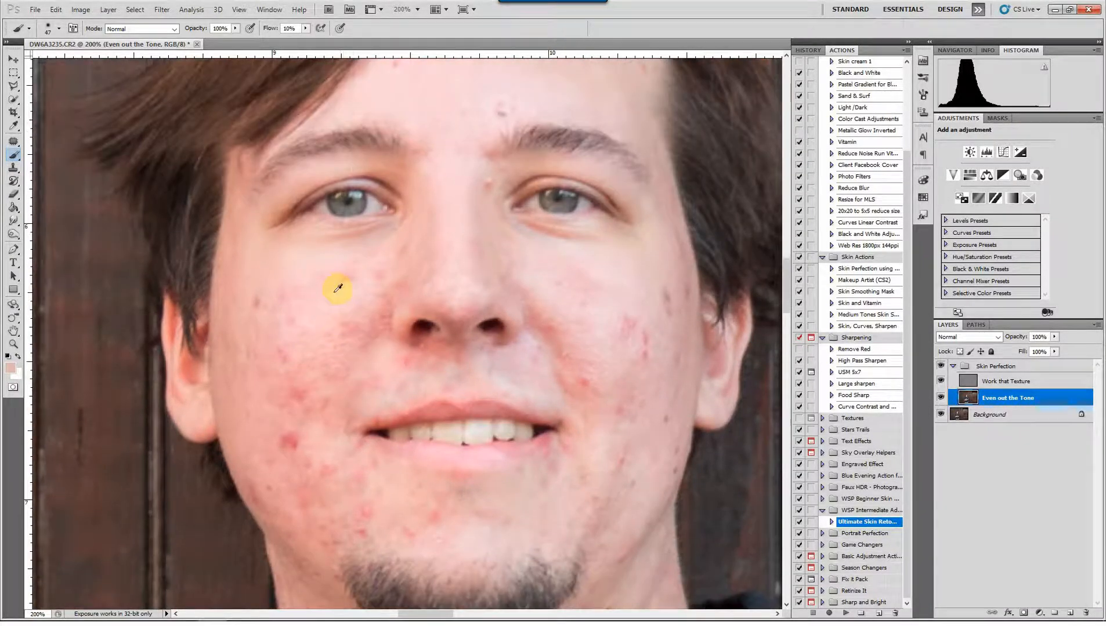
pyautogui.click(354, 280)
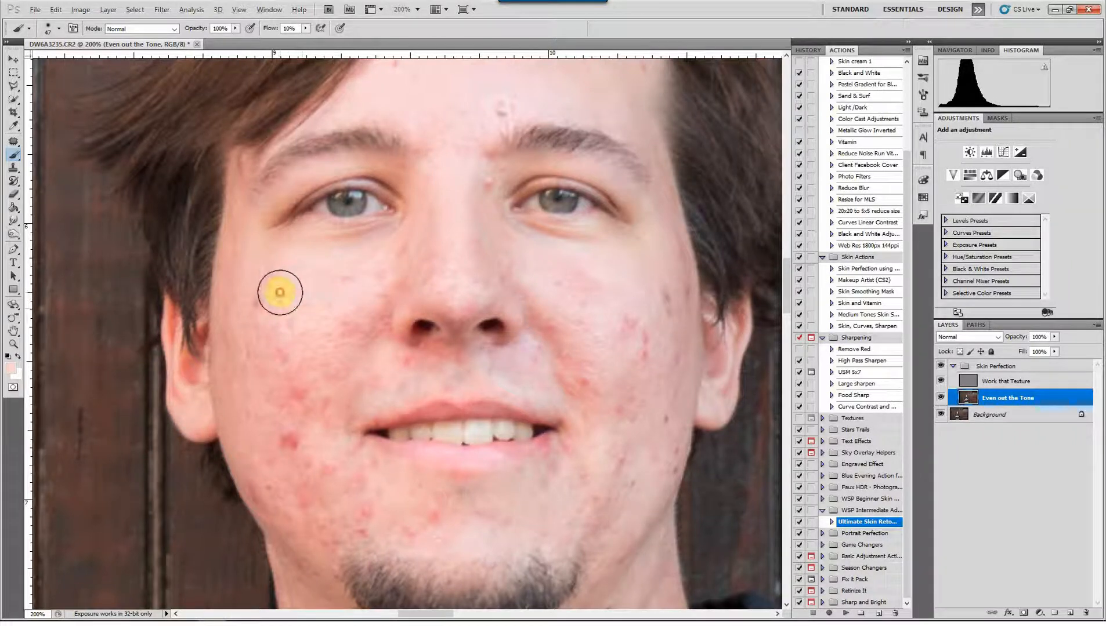
pyautogui.keyDown('alt'); pyautogui.click(284, 265); pyautogui.keyUp('alt')
pyautogui.moveTo(273, 326)
pyautogui.mouseDown()
pyautogui.moveTo(266, 352)
pyautogui.moveTo(268, 293)
pyautogui.moveTo(250, 258)
pyautogui.moveTo(235, 274)
pyautogui.moveTo(230, 382)
pyautogui.moveTo(231, 313)
pyautogui.moveTo(246, 399)
pyautogui.mouseUp()
pyautogui.keyDown('alt'); pyautogui.click(254, 254); pyautogui.keyUp('alt')
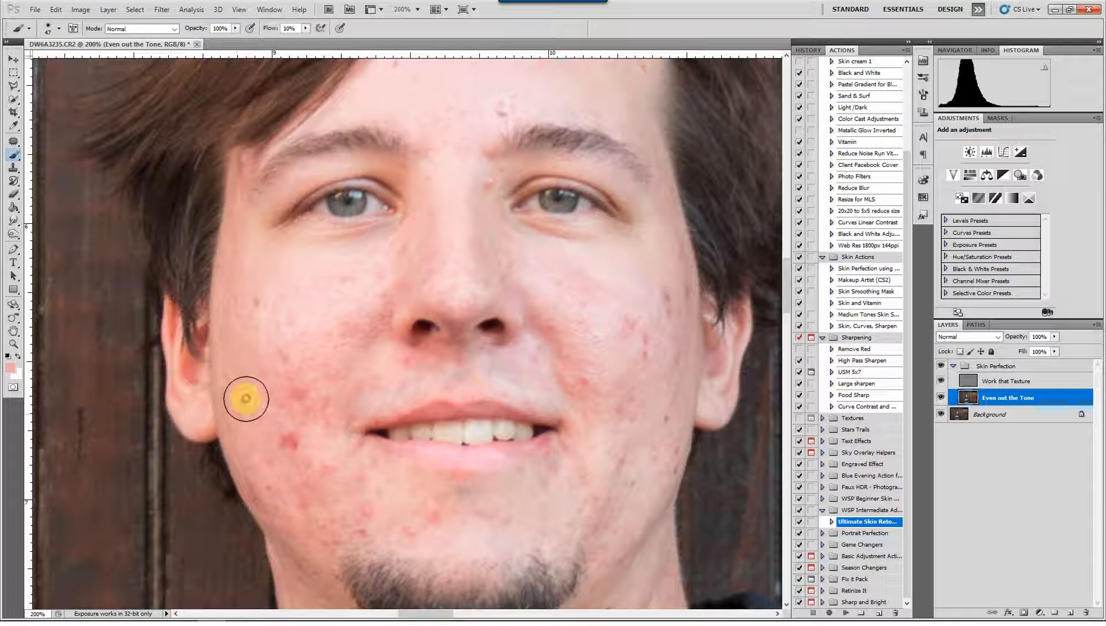
pyautogui.keyDown('alt'); pyautogui.click(266, 375); pyautogui.keyUp('alt')
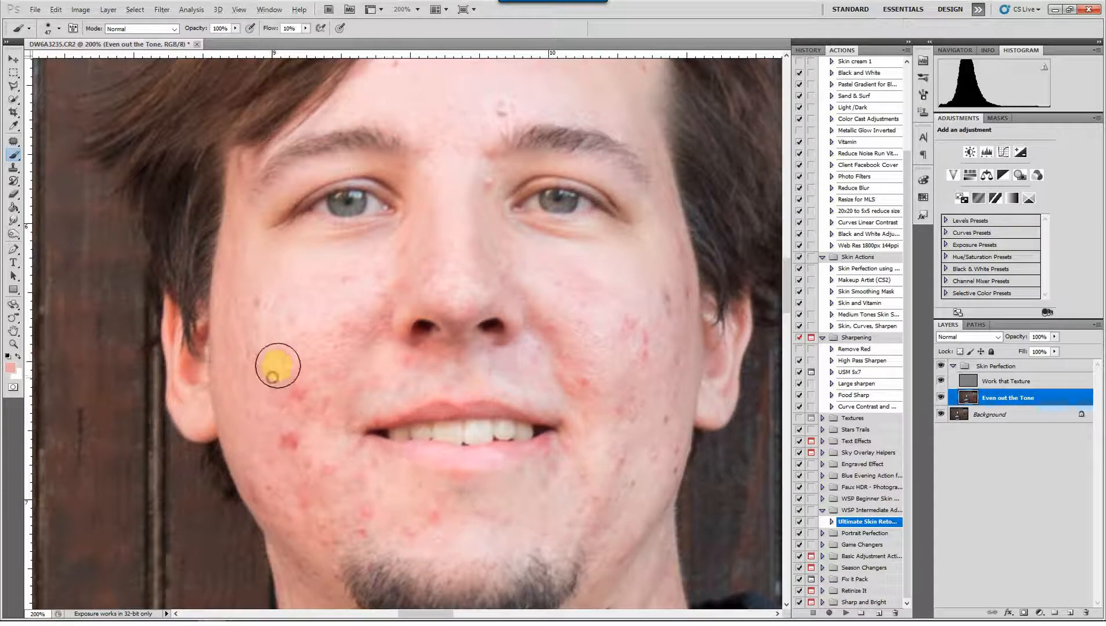
pyautogui.moveTo(278, 366)
pyautogui.mouseDown()
pyautogui.moveTo(303, 335)
pyautogui.moveTo(286, 358)
pyautogui.moveTo(275, 351)
pyautogui.moveTo(344, 312)
pyautogui.moveTo(348, 326)
pyautogui.moveTo(359, 318)
pyautogui.moveTo(380, 335)
pyautogui.moveTo(275, 313)
pyautogui.mouseUp()
pyautogui.keyDown('alt'); pyautogui.click(312, 329); pyautogui.keyUp('alt')
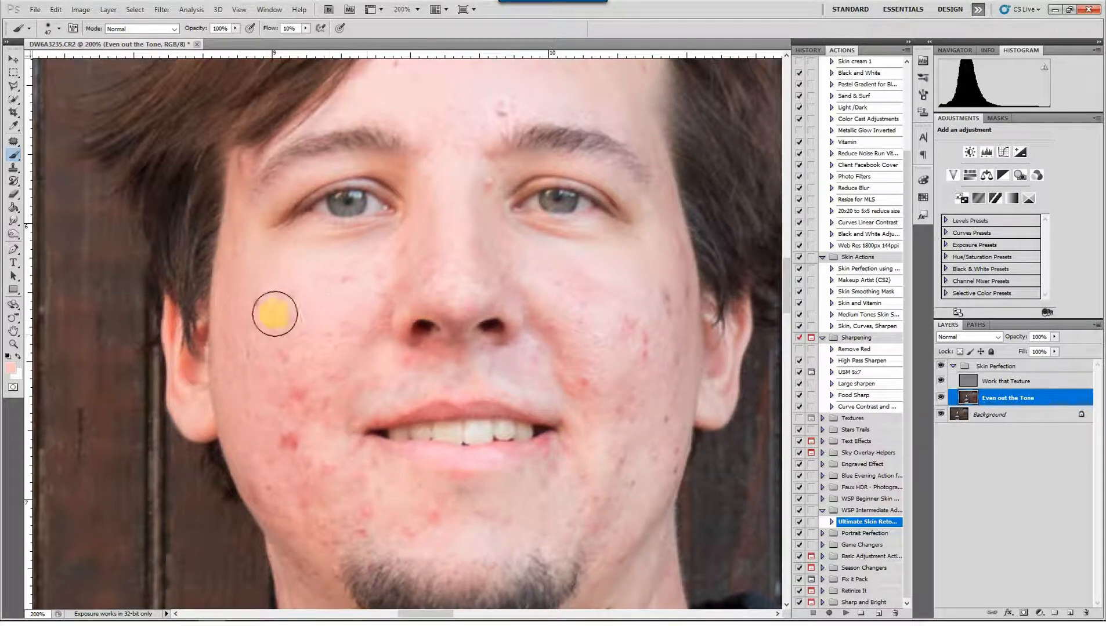
# Brush sampled skin tones over the outer and lower cheek on the image's left side, covering the red blemishes
pyautogui.scroll(-2, 275, 314)
pyautogui.keyDown('alt'); pyautogui.click(256, 276); pyautogui.keyUp('alt')
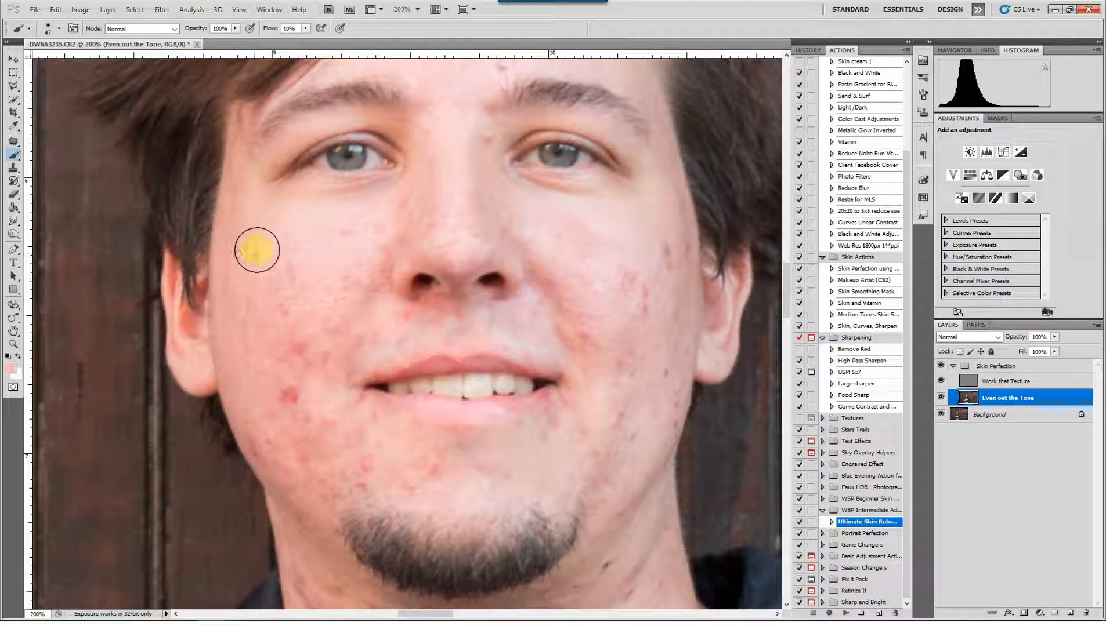
pyautogui.moveTo(256, 250)
pyautogui.mouseDown()
pyautogui.moveTo(296, 238)
pyautogui.moveTo(349, 243)
pyautogui.moveTo(373, 224)
pyautogui.moveTo(283, 322)
pyautogui.moveTo(266, 408)
pyautogui.mouseUp()
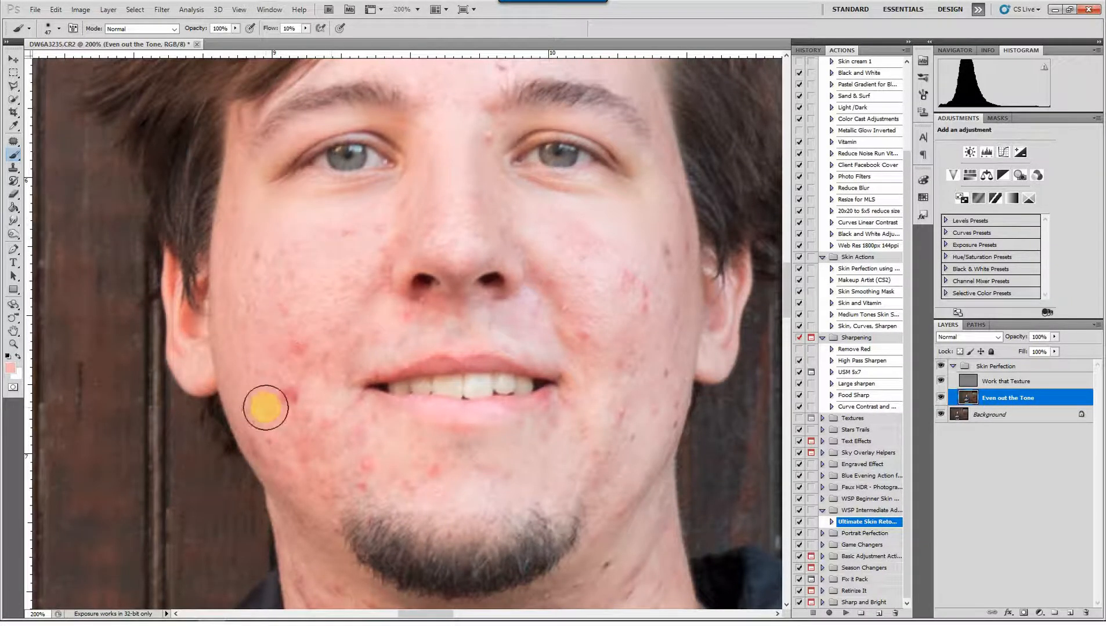
pyautogui.scroll(-2, 265, 408)
pyautogui.keyDown('alt'); pyautogui.click(294, 334); pyautogui.keyUp('alt')
pyautogui.moveTo(284, 322)
pyautogui.mouseDown()
pyautogui.moveTo(296, 352)
pyautogui.moveTo(307, 378)
pyautogui.moveTo(312, 329)
pyautogui.moveTo(314, 362)
pyautogui.moveTo(325, 306)
pyautogui.moveTo(348, 276)
pyautogui.moveTo(341, 318)
pyautogui.moveTo(308, 293)
pyautogui.mouseUp()
pyautogui.keyDown('alt'); pyautogui.click(299, 355); pyautogui.keyUp('alt')
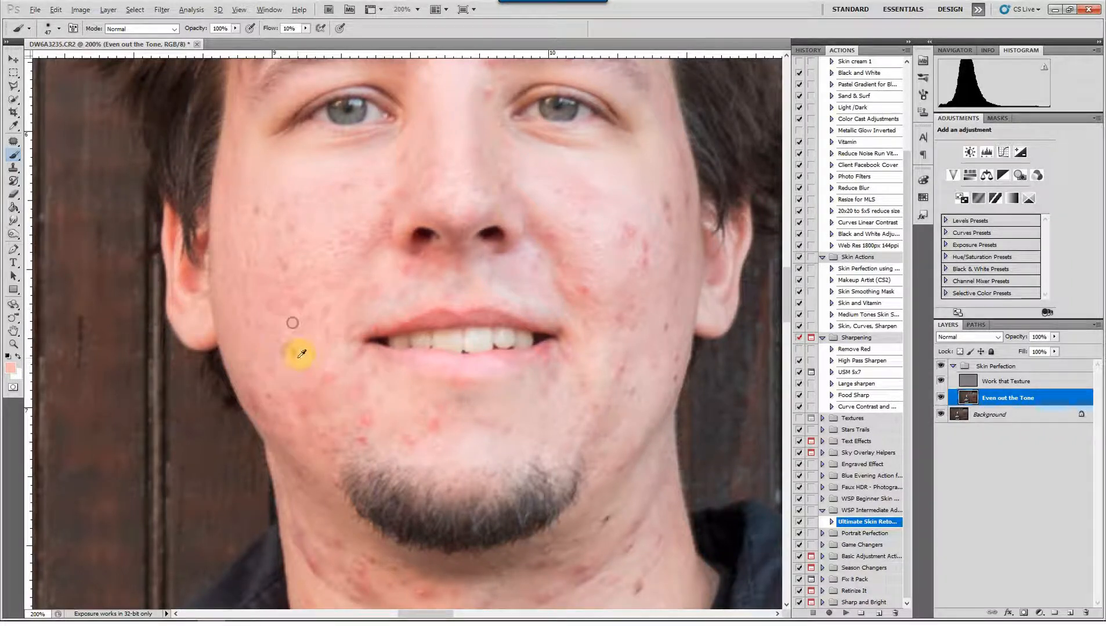
# Smooth the skin tone along the jaw on the image's left side and between the mouth and beard
pyautogui.moveTo(287, 370)
pyautogui.mouseDown()
pyautogui.moveTo(296, 339)
pyautogui.moveTo(304, 391)
pyautogui.moveTo(282, 367)
pyautogui.moveTo(288, 404)
pyautogui.moveTo(294, 395)
pyautogui.moveTo(264, 383)
pyautogui.moveTo(280, 414)
pyautogui.moveTo(270, 410)
pyautogui.moveTo(354, 426)
pyautogui.moveTo(320, 451)
pyautogui.moveTo(303, 398)
pyautogui.moveTo(337, 455)
pyautogui.moveTo(333, 400)
pyautogui.moveTo(348, 415)
pyautogui.moveTo(338, 391)
pyautogui.moveTo(292, 404)
pyautogui.moveTo(332, 371)
pyautogui.moveTo(317, 412)
pyautogui.moveTo(301, 406)
pyautogui.moveTo(319, 439)
pyautogui.mouseUp()
pyautogui.keyDown('alt'); pyautogui.click(296, 400); pyautogui.keyUp('alt')
pyautogui.keyDown('alt'); pyautogui.click(343, 381); pyautogui.keyUp('alt')
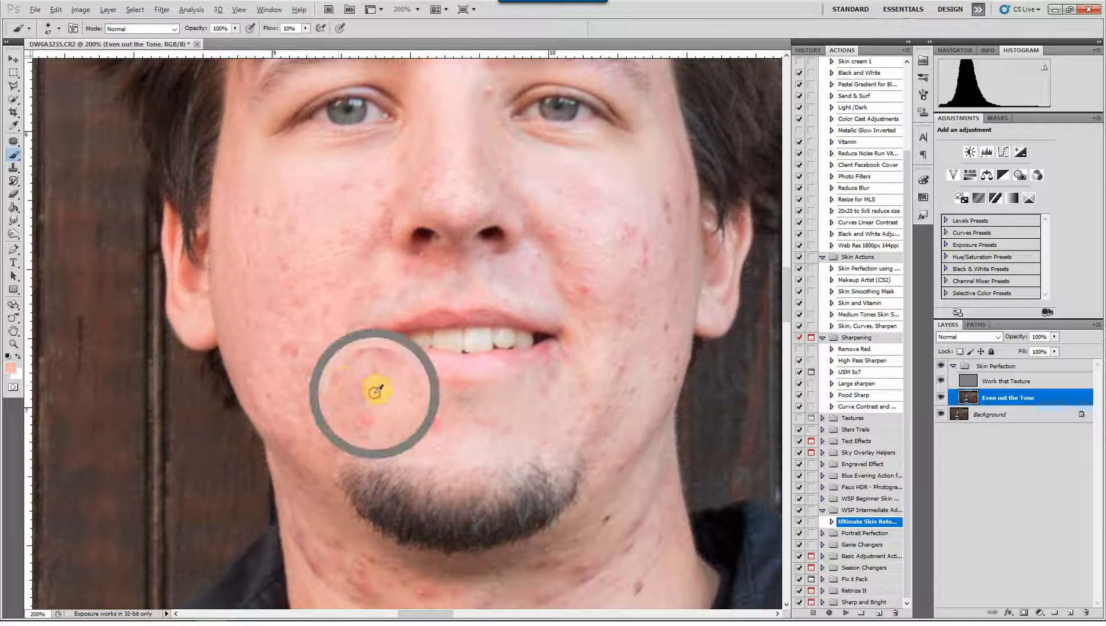
pyautogui.moveTo(375, 393)
pyautogui.mouseDown()
pyautogui.moveTo(350, 404)
pyautogui.moveTo(351, 378)
pyautogui.moveTo(332, 409)
pyautogui.moveTo(322, 347)
pyautogui.moveTo(314, 370)
pyautogui.moveTo(327, 398)
pyautogui.moveTo(370, 406)
pyautogui.mouseUp()
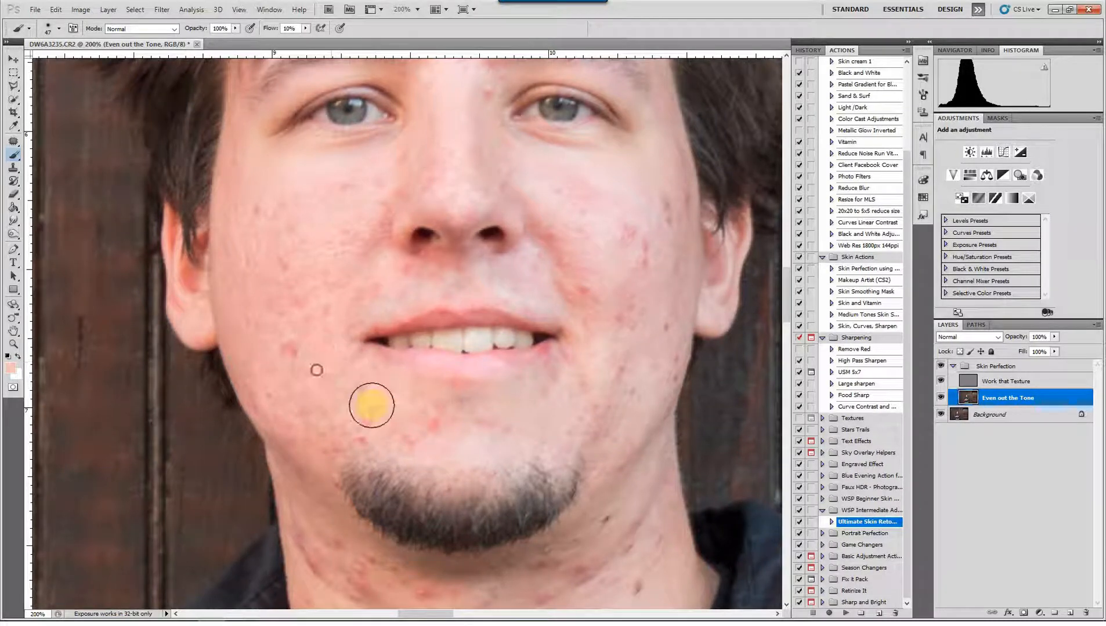
pyautogui.moveTo(332, 355)
pyautogui.mouseDown()
pyautogui.moveTo(367, 369)
pyautogui.moveTo(344, 341)
pyautogui.moveTo(353, 352)
pyautogui.moveTo(356, 334)
pyautogui.moveTo(348, 380)
pyautogui.moveTo(344, 354)
pyautogui.moveTo(365, 328)
pyautogui.moveTo(346, 353)
pyautogui.moveTo(368, 398)
pyautogui.moveTo(393, 401)
pyautogui.moveTo(354, 412)
pyautogui.moveTo(387, 433)
pyautogui.moveTo(356, 421)
pyautogui.moveTo(428, 433)
pyautogui.moveTo(428, 450)
pyautogui.moveTo(446, 441)
pyautogui.moveTo(438, 416)
pyautogui.moveTo(415, 428)
pyautogui.mouseUp()
pyautogui.keyDown('alt'); pyautogui.click(427, 453); pyautogui.keyUp('alt')
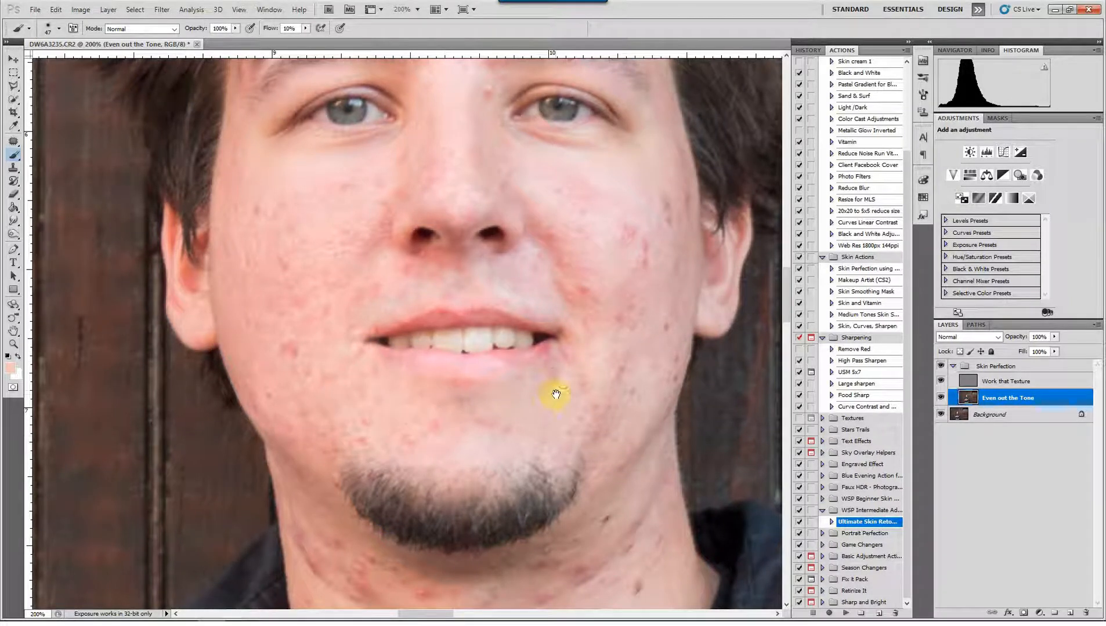
# Even out the chin and the skin beside the mouth corner on the image's right side with sampled tones
pyautogui.moveTo(558, 390); pyautogui.dragTo(514, 436)
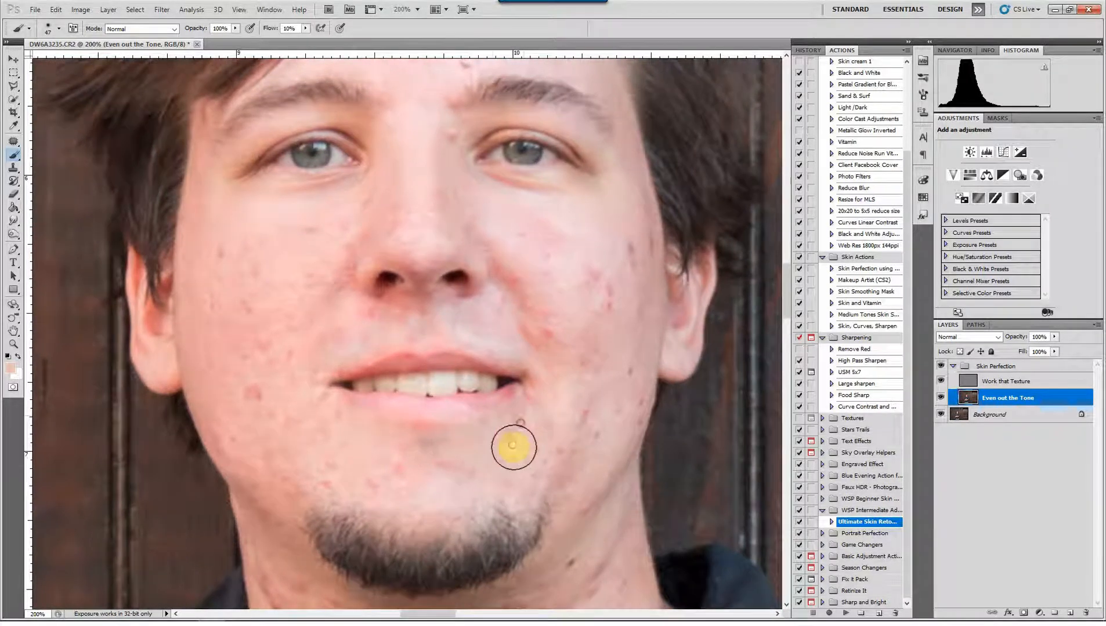
pyautogui.keyDown('alt'); pyautogui.click(491, 458); pyautogui.keyUp('alt')
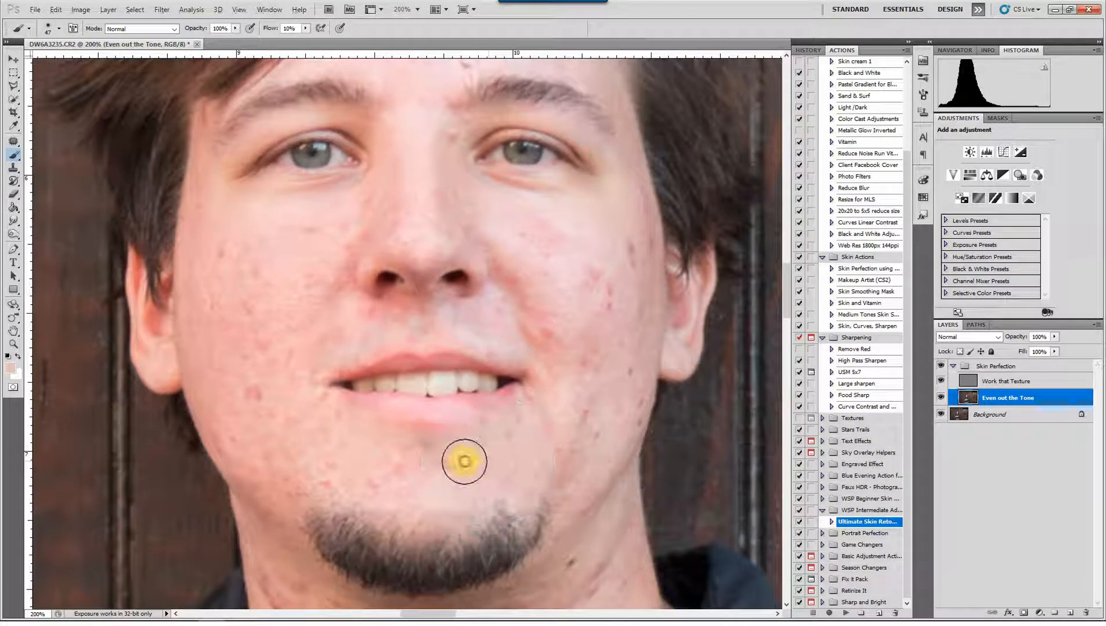
pyautogui.scroll(-2, 543, 436)
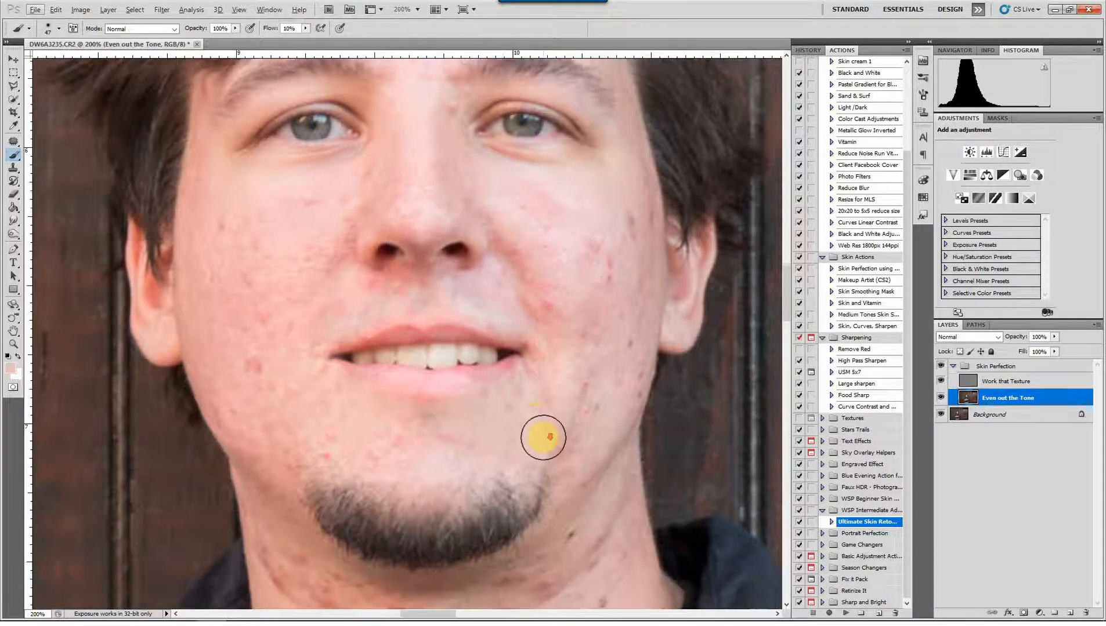
pyautogui.click(560, 392)
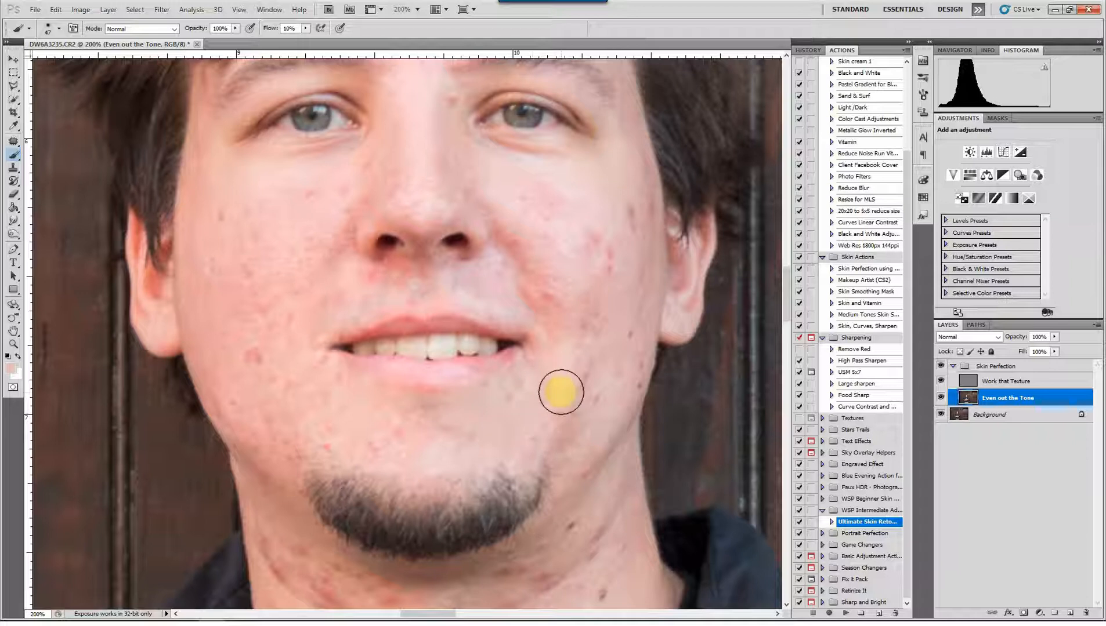
pyautogui.moveTo(561, 392); pyautogui.dragTo(567, 345)
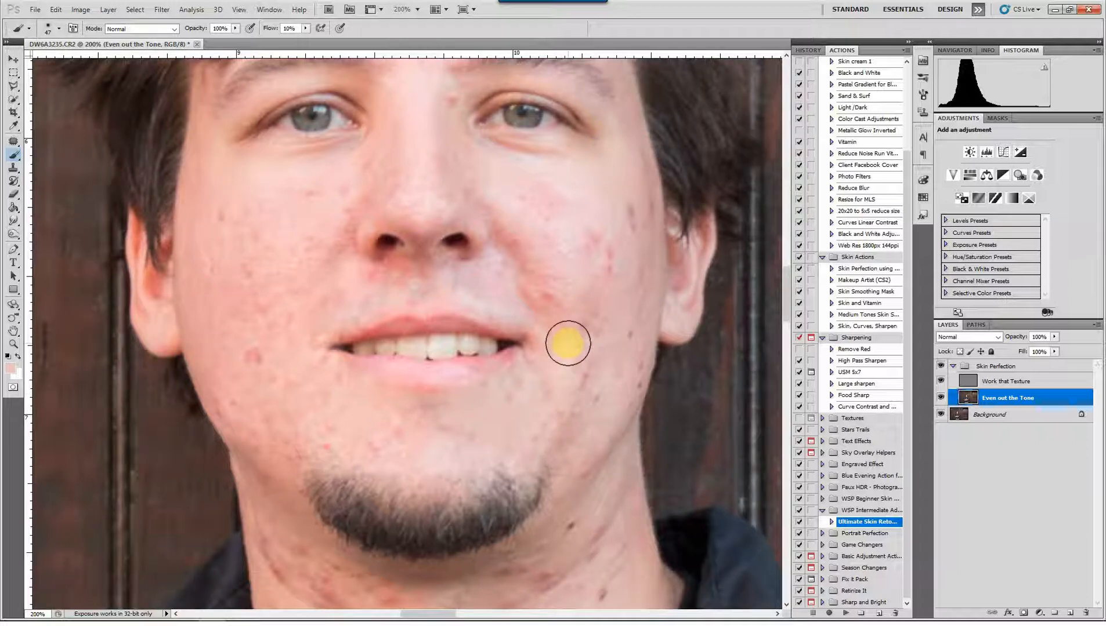
# Reduce the redness on the cheek beside the nose on the image's right side with sampled skin tones
pyautogui.keyDown('alt'); pyautogui.click(566, 304); pyautogui.keyUp('alt')
pyautogui.moveTo(567, 294)
pyautogui.mouseDown()
pyautogui.moveTo(526, 245)
pyautogui.moveTo(537, 242)
pyautogui.moveTo(516, 265)
pyautogui.moveTo(516, 236)
pyautogui.moveTo(541, 319)
pyautogui.moveTo(560, 242)
pyautogui.moveTo(592, 259)
pyautogui.moveTo(582, 268)
pyautogui.moveTo(592, 242)
pyautogui.moveTo(585, 257)
pyautogui.moveTo(574, 227)
pyautogui.moveTo(569, 258)
pyautogui.moveTo(620, 301)
pyautogui.moveTo(632, 186)
pyautogui.moveTo(636, 259)
pyautogui.moveTo(622, 298)
pyautogui.mouseUp()
pyautogui.keyDown('alt'); pyautogui.click(524, 261); pyautogui.keyUp('alt')
pyautogui.keyDown('alt'); pyautogui.click(591, 259); pyautogui.keyUp('alt')
pyautogui.keyDown('alt'); pyautogui.click(622, 296); pyautogui.keyUp('alt')
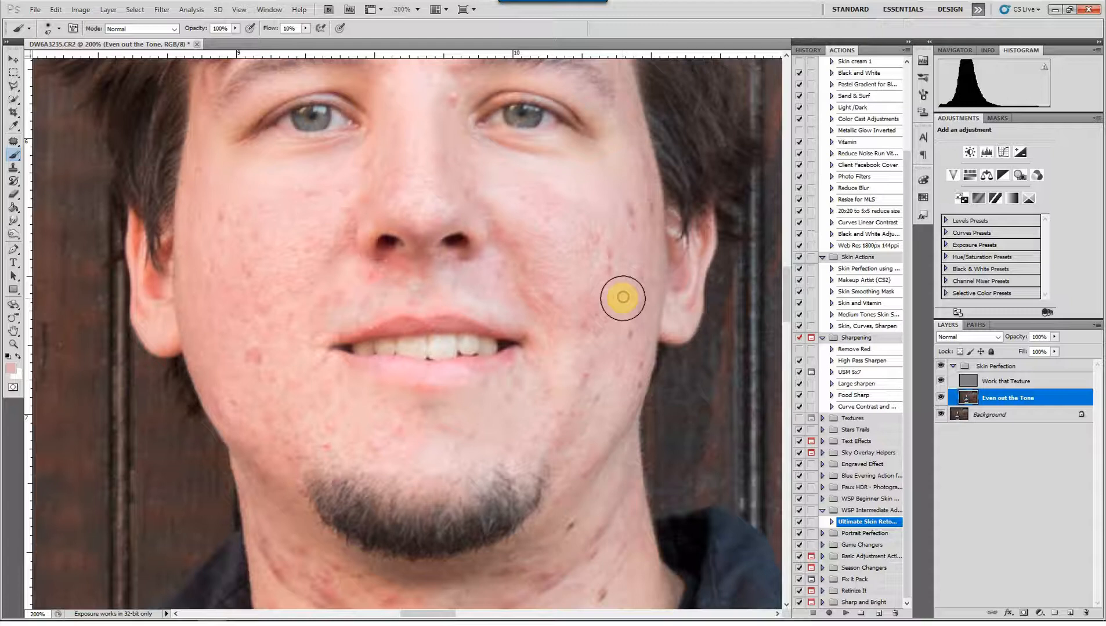
# Brush sampled skin tones along the jaw on the image's right side, down to where it meets the neck
pyautogui.keyDown('alt'); pyautogui.click(626, 356); pyautogui.keyUp('alt')
pyautogui.moveTo(627, 355)
pyautogui.mouseDown()
pyautogui.moveTo(636, 318)
pyautogui.moveTo(609, 408)
pyautogui.mouseUp()
pyautogui.moveTo(582, 427)
pyautogui.mouseDown()
pyautogui.moveTo(600, 382)
pyautogui.moveTo(577, 392)
pyautogui.moveTo(583, 349)
pyautogui.moveTo(585, 432)
pyautogui.mouseUp()
pyautogui.keyDown('alt'); pyautogui.click(575, 398); pyautogui.keyUp('alt')
pyautogui.scroll(-2, 585, 431)
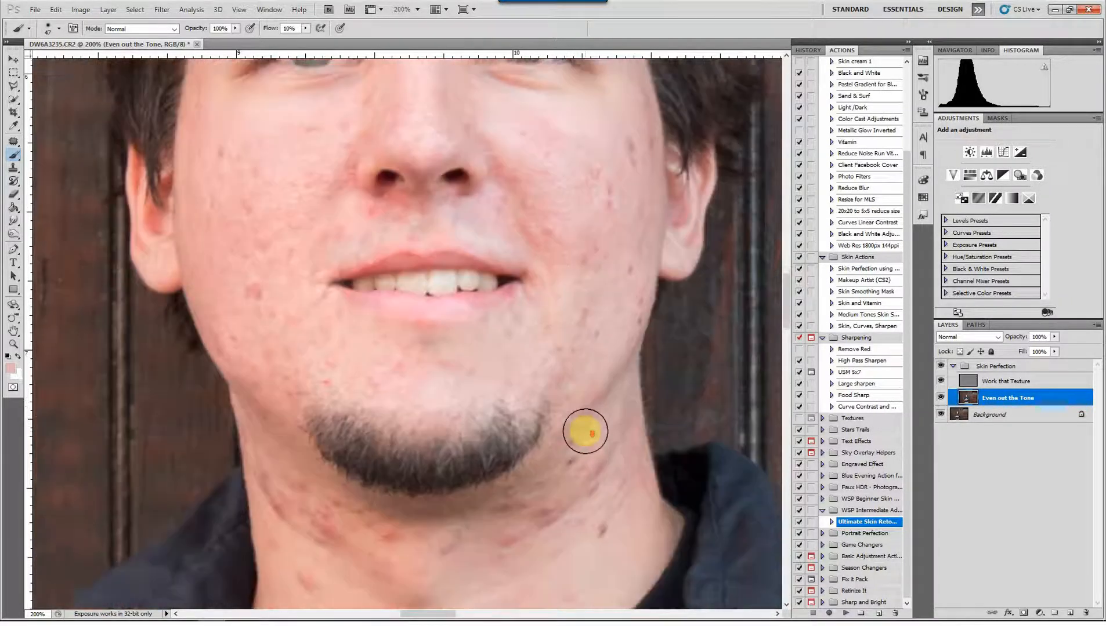
pyautogui.scroll(-1, 585, 432)
pyautogui.keyDown('alt'); pyautogui.click(602, 368); pyautogui.keyUp('alt')
pyautogui.moveTo(589, 373)
pyautogui.mouseDown()
pyautogui.moveTo(570, 392)
pyautogui.moveTo(598, 368)
pyautogui.mouseUp()
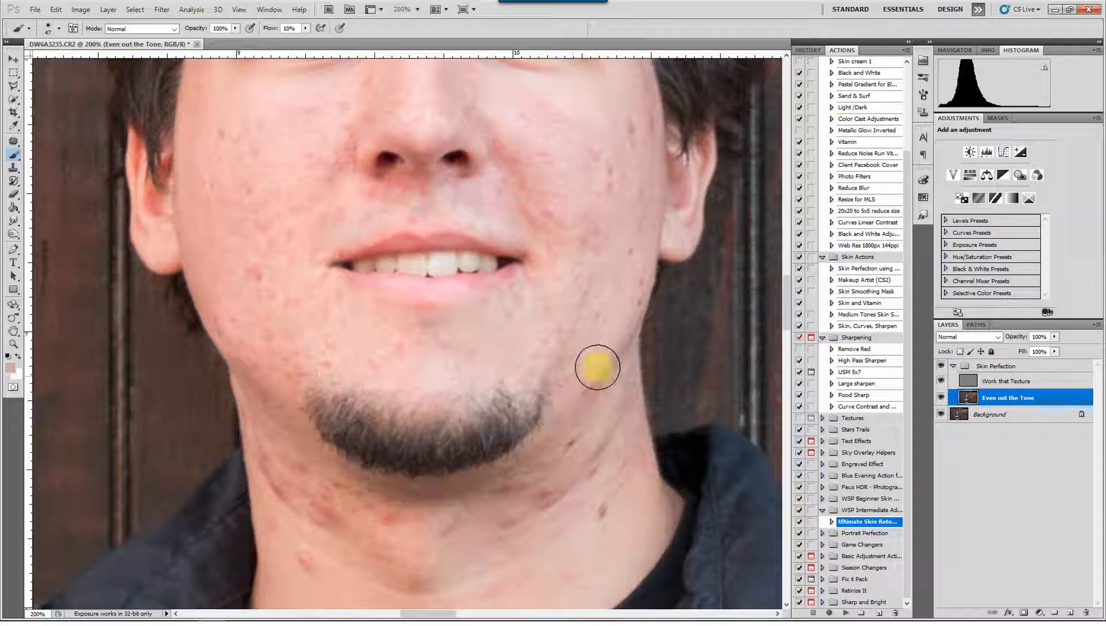
# Even out the blotches on the neck below the jaw on the image's right side with sampled skin tones
pyautogui.moveTo(557, 410)
pyautogui.mouseDown()
pyautogui.moveTo(542, 430)
pyautogui.moveTo(567, 426)
pyautogui.mouseUp()
pyautogui.keyDown('alt'); pyautogui.click(612, 479); pyautogui.keyUp('alt')
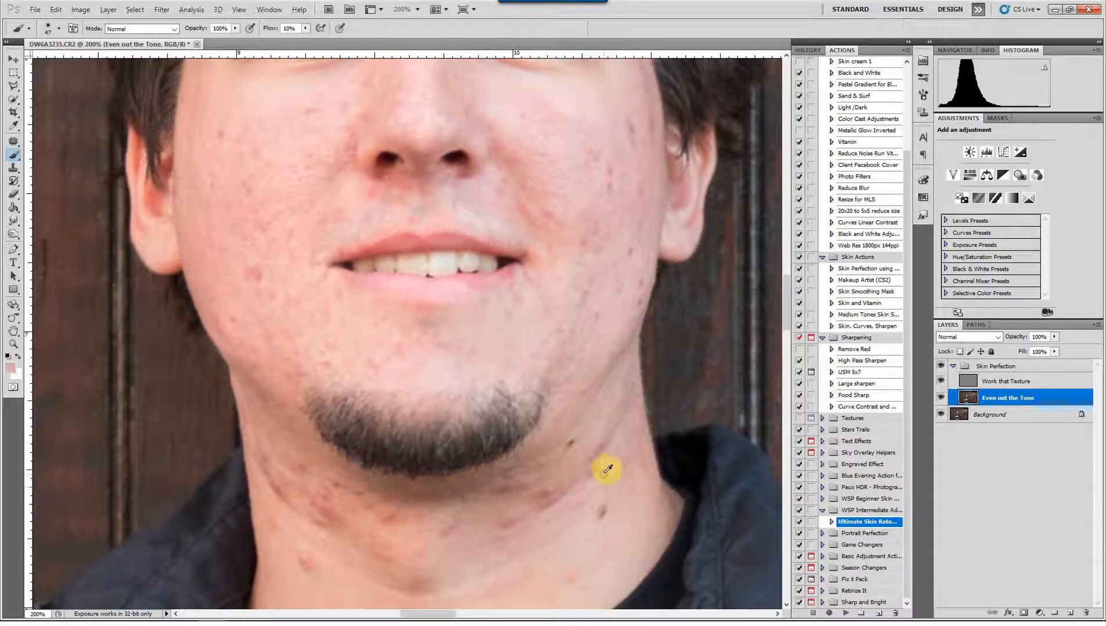
pyautogui.moveTo(569, 489)
pyautogui.mouseDown()
pyautogui.moveTo(619, 447)
pyautogui.moveTo(612, 476)
pyautogui.mouseUp()
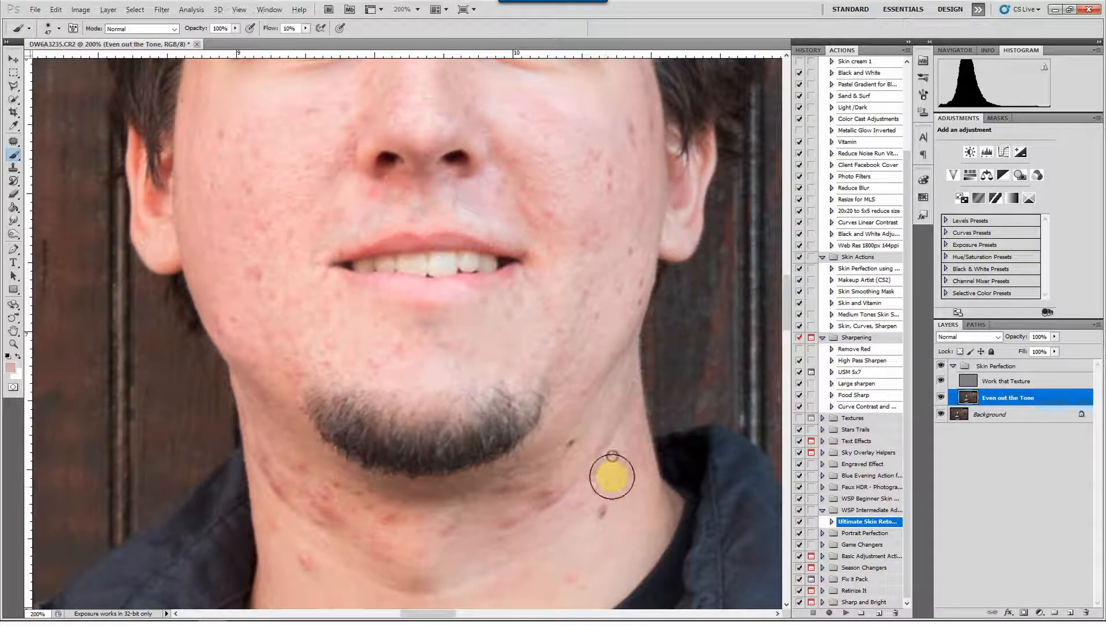
pyautogui.keyDown('alt'); pyautogui.click(590, 452); pyautogui.keyUp('alt')
pyautogui.moveTo(597, 433)
pyautogui.mouseDown()
pyautogui.moveTo(594, 453)
pyautogui.moveTo(627, 464)
pyautogui.mouseUp()
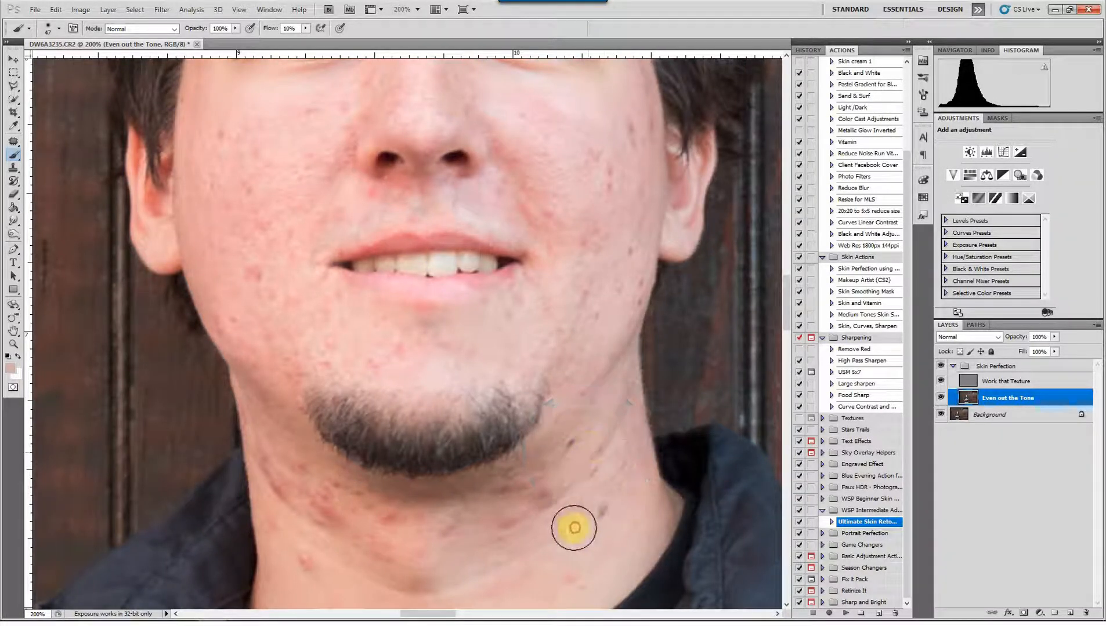
pyautogui.moveTo(568, 529)
pyautogui.mouseDown()
pyautogui.moveTo(599, 434)
pyautogui.moveTo(546, 387)
pyautogui.moveTo(600, 352)
pyautogui.moveTo(583, 388)
pyautogui.moveTo(607, 386)
pyautogui.mouseUp()
pyautogui.keyDown('alt'); pyautogui.click(565, 437); pyautogui.keyUp('alt')
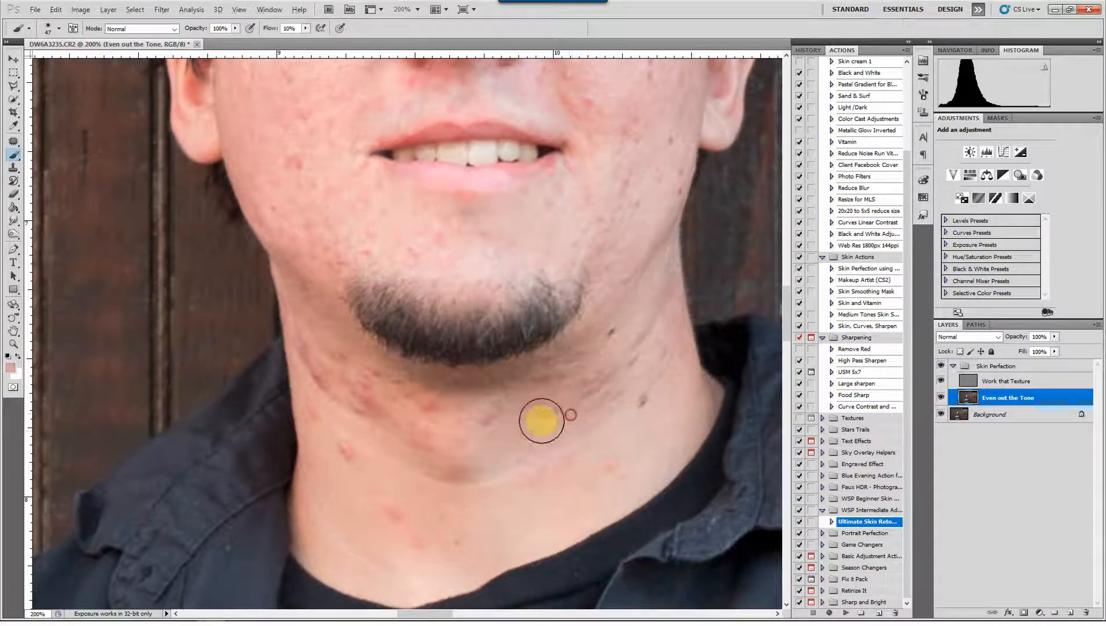
# Reduce the redness on the throat directly beneath the beard by brushing with sampled skin tones
pyautogui.keyDown('alt'); pyautogui.click(536, 395); pyautogui.keyUp('alt')
pyautogui.moveTo(536, 396)
pyautogui.mouseDown()
pyautogui.moveTo(561, 395)
pyautogui.moveTo(551, 427)
pyautogui.moveTo(497, 416)
pyautogui.moveTo(503, 424)
pyautogui.moveTo(474, 395)
pyautogui.moveTo(445, 425)
pyautogui.moveTo(414, 434)
pyautogui.moveTo(423, 459)
pyautogui.moveTo(420, 419)
pyautogui.moveTo(365, 385)
pyautogui.moveTo(363, 358)
pyautogui.moveTo(363, 370)
pyautogui.moveTo(328, 360)
pyautogui.mouseUp()
pyautogui.keyDown('alt'); pyautogui.click(501, 444); pyautogui.keyUp('alt')
pyautogui.keyDown('alt'); pyautogui.click(494, 435); pyautogui.keyUp('alt')
pyautogui.keyDown('alt'); pyautogui.click(469, 407); pyautogui.keyUp('alt')
pyautogui.keyDown('alt'); pyautogui.click(423, 421); pyautogui.keyUp('alt')
pyautogui.keyDown('alt'); pyautogui.click(423, 470); pyautogui.keyUp('alt')
pyautogui.keyDown('alt'); pyautogui.click(380, 434); pyautogui.keyUp('alt')
# Brush sampled tones over the red marks under the jaw and down the neck on the image's left side
pyautogui.keyDown('alt'); pyautogui.click(332, 337); pyautogui.keyUp('alt')
pyautogui.keyDown('alt'); pyautogui.click(354, 364); pyautogui.keyUp('alt')
pyautogui.keyDown('alt'); pyautogui.click(367, 365); pyautogui.keyUp('alt')
pyautogui.keyDown('alt'); pyautogui.click(335, 340); pyautogui.keyUp('alt')
pyautogui.keyDown('alt'); pyautogui.click(322, 404); pyautogui.keyUp('alt')
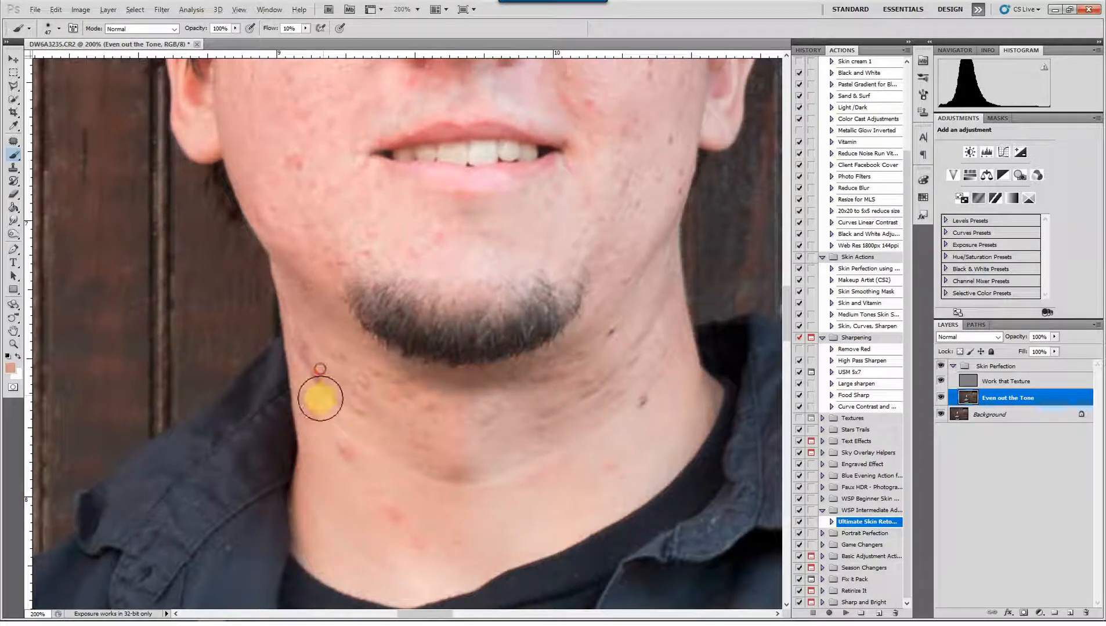
pyautogui.keyDown('alt'); pyautogui.click(334, 426); pyautogui.keyUp('alt')
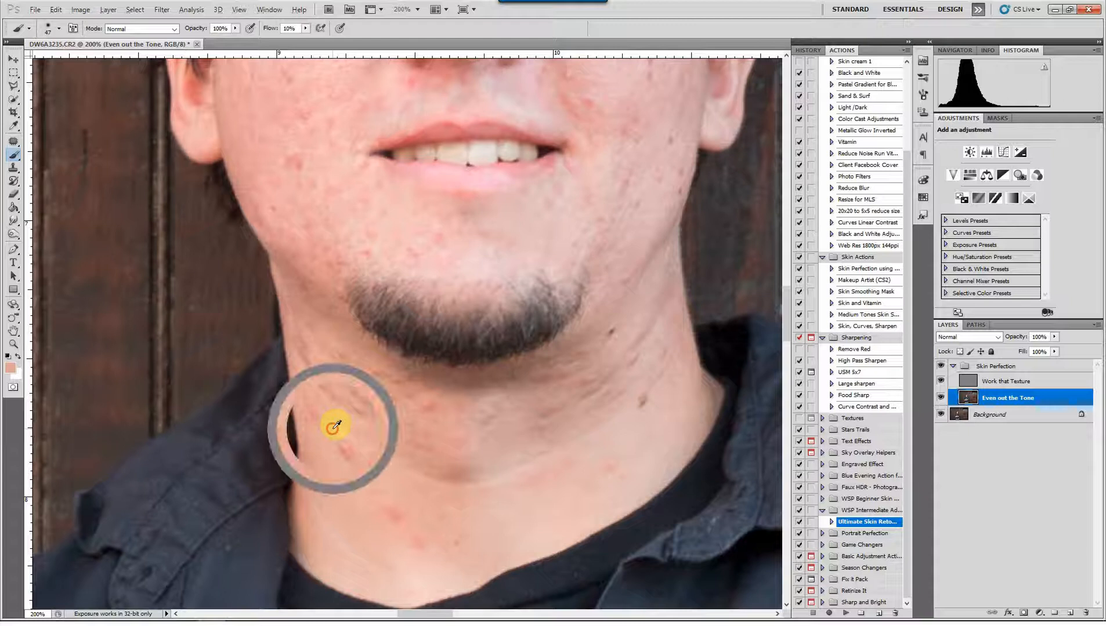
pyautogui.moveTo(350, 447)
pyautogui.mouseDown()
pyautogui.moveTo(363, 469)
pyautogui.moveTo(349, 454)
pyautogui.mouseUp()
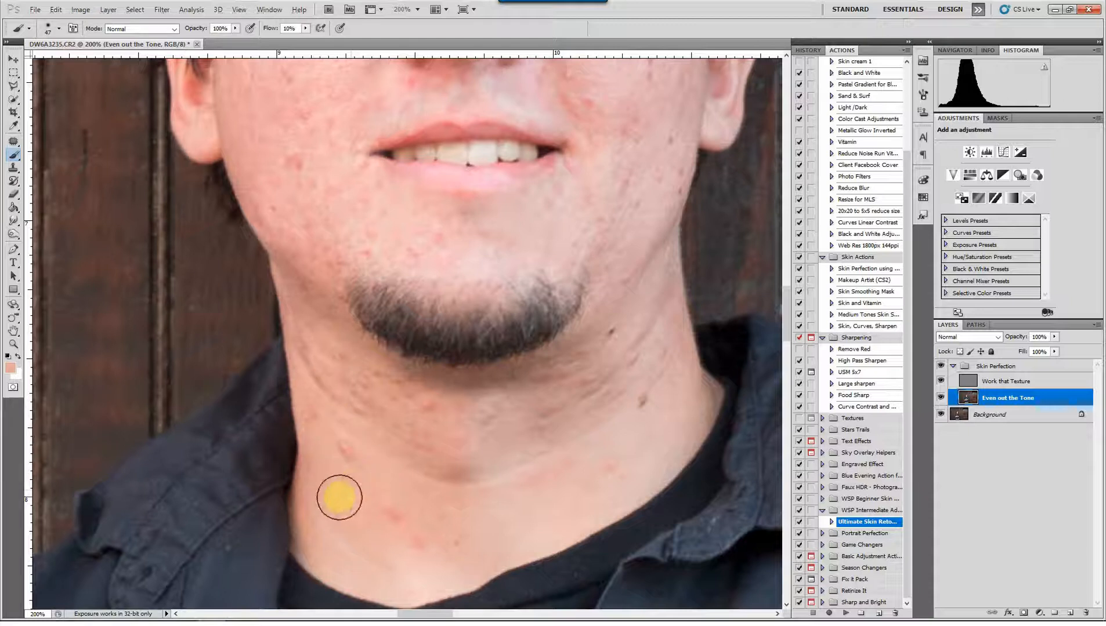
# Tone down the red spots on the lower neck above the shirt collar with sampled skin colours
pyautogui.moveTo(341, 492)
pyautogui.mouseDown()
pyautogui.moveTo(357, 474)
pyautogui.moveTo(351, 494)
pyautogui.moveTo(345, 445)
pyautogui.mouseUp()
pyautogui.click(351, 492)
pyautogui.keyDown('alt'); pyautogui.click(396, 476); pyautogui.keyUp('alt')
pyautogui.moveTo(396, 481)
pyautogui.mouseDown()
pyautogui.moveTo(422, 547)
pyautogui.moveTo(422, 534)
pyautogui.moveTo(437, 525)
pyautogui.moveTo(422, 534)
pyautogui.moveTo(427, 549)
pyautogui.moveTo(445, 525)
pyautogui.mouseUp()
pyautogui.keyDown('alt'); pyautogui.click(427, 505); pyautogui.keyUp('alt')
pyautogui.click(440, 467)
pyautogui.keyDown('alt'); pyautogui.click(469, 503); pyautogui.keyUp('alt')
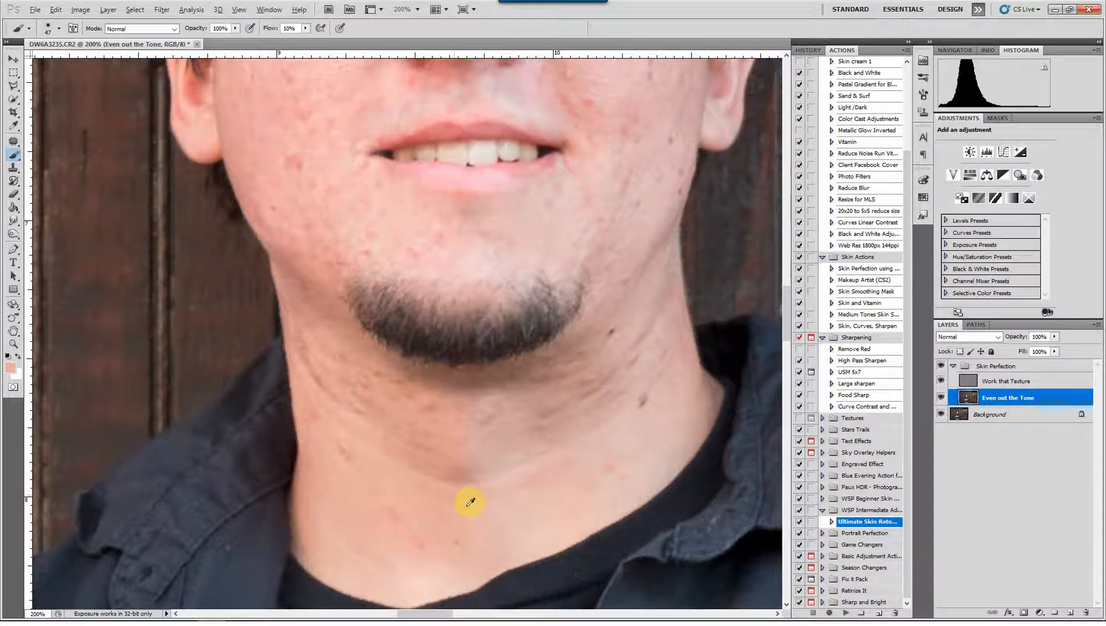
# Blend the skin tone across the middle of the throat and both sides of the neck with sampled colours
pyautogui.click(453, 474)
pyautogui.keyDown('alt'); pyautogui.click(462, 476); pyautogui.keyUp('alt')
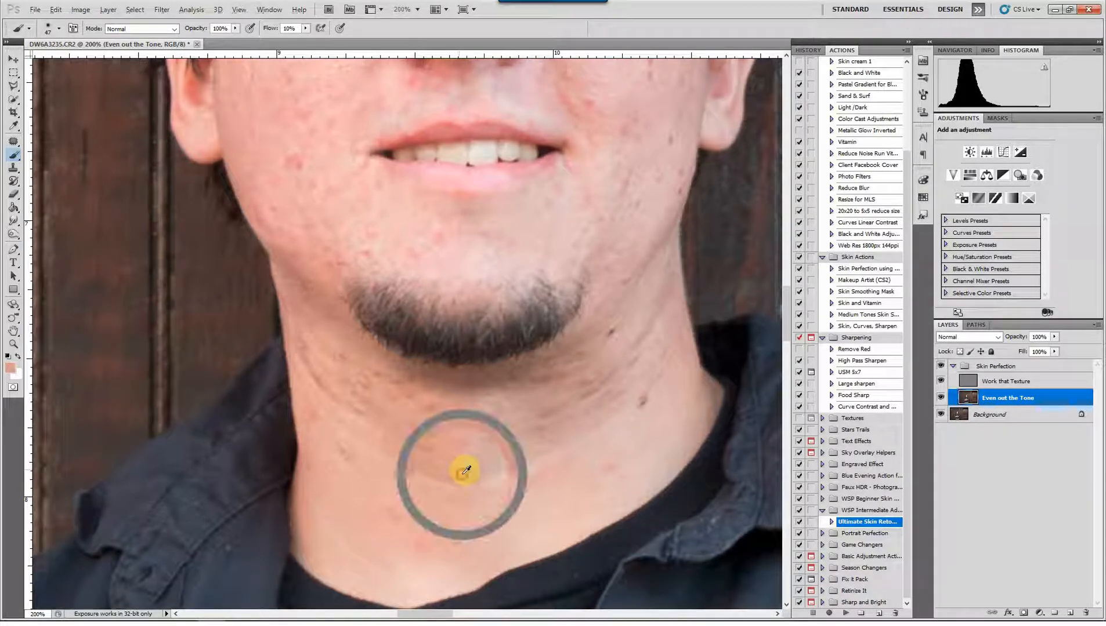
pyautogui.moveTo(447, 462); pyautogui.dragTo(472, 433)
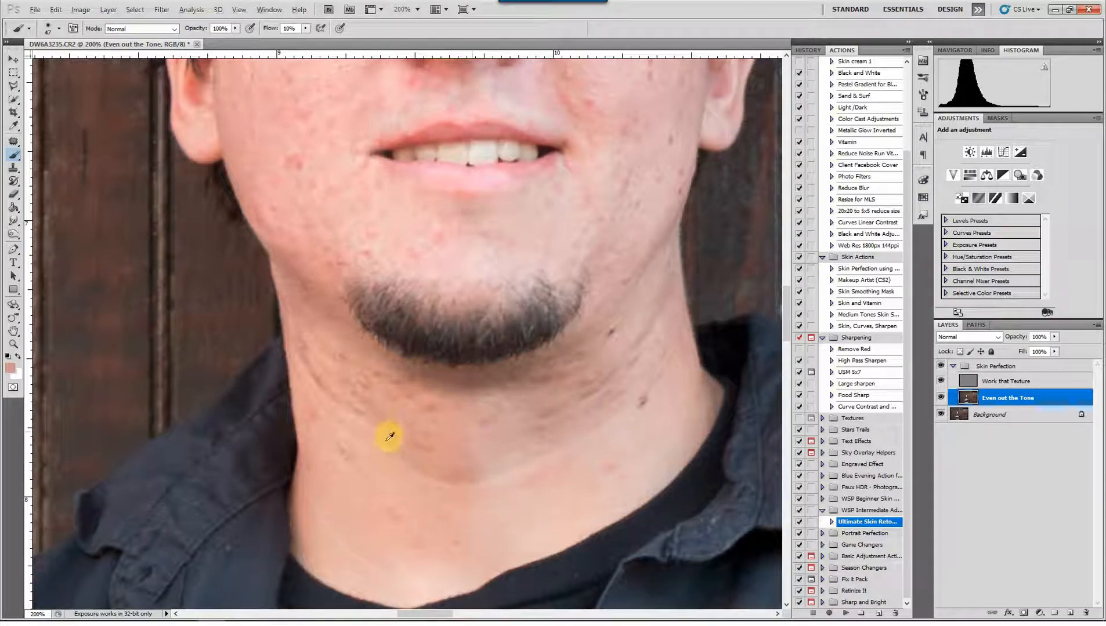
pyautogui.moveTo(402, 434)
pyautogui.mouseDown()
pyautogui.moveTo(375, 438)
pyautogui.moveTo(360, 387)
pyautogui.mouseUp()
pyautogui.keyDown('alt'); pyautogui.click(376, 448); pyautogui.keyUp('alt')
pyautogui.moveTo(375, 440); pyautogui.dragTo(362, 398)
pyautogui.moveTo(417, 457); pyautogui.dragTo(492, 468)
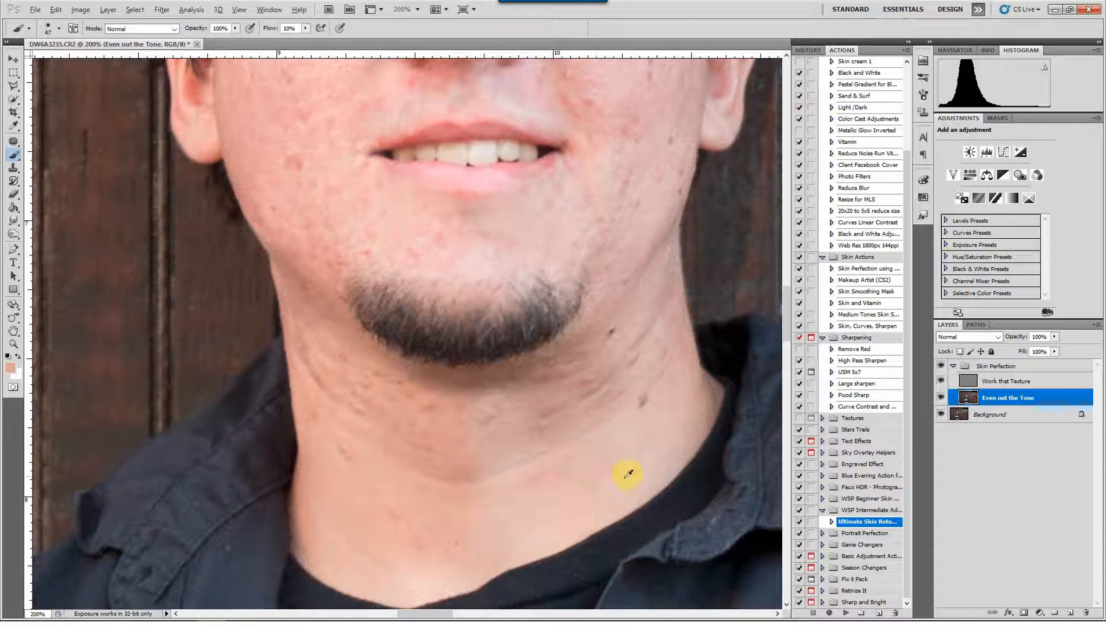
pyautogui.keyDown('alt'); pyautogui.click(622, 468); pyautogui.keyUp('alt')
pyautogui.moveTo(621, 468)
pyautogui.mouseDown()
pyautogui.moveTo(640, 426)
pyautogui.moveTo(616, 427)
pyautogui.mouseUp()
pyautogui.press('super')
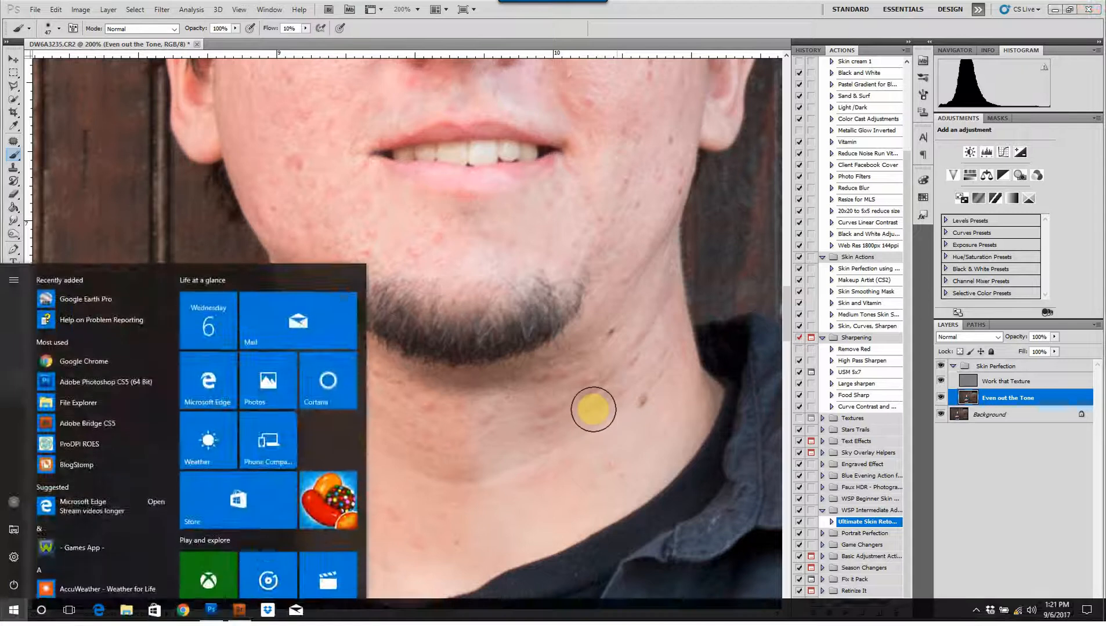
pyautogui.press('super')
pyautogui.press('super')
pyautogui.press('super')
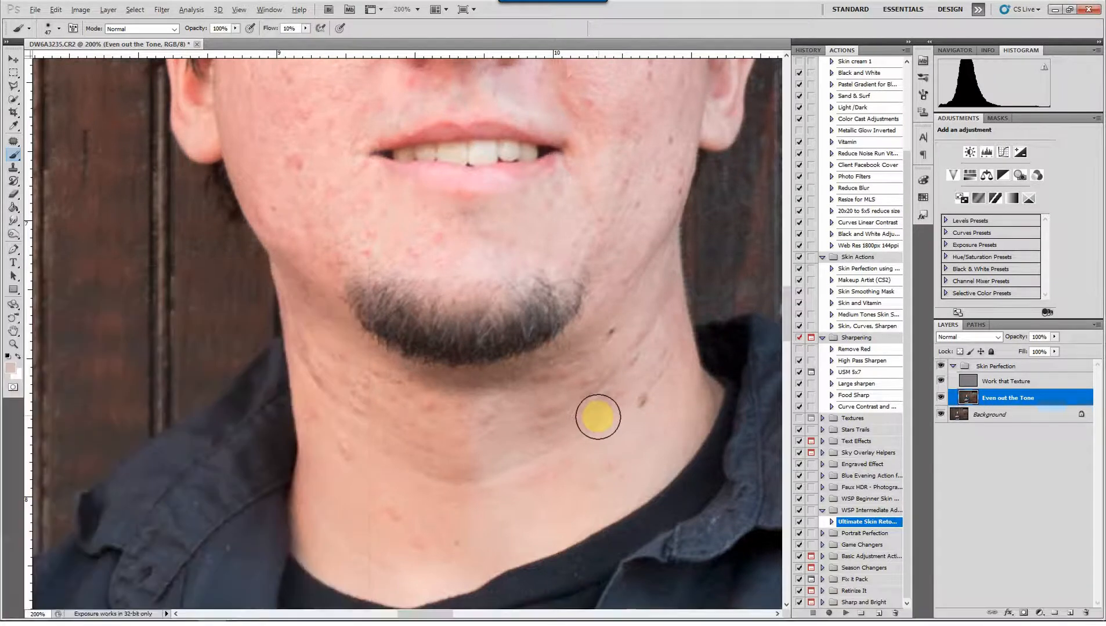
# Brush sampled tones up the neck beside the beard on the image's right side
pyautogui.click(594, 419)
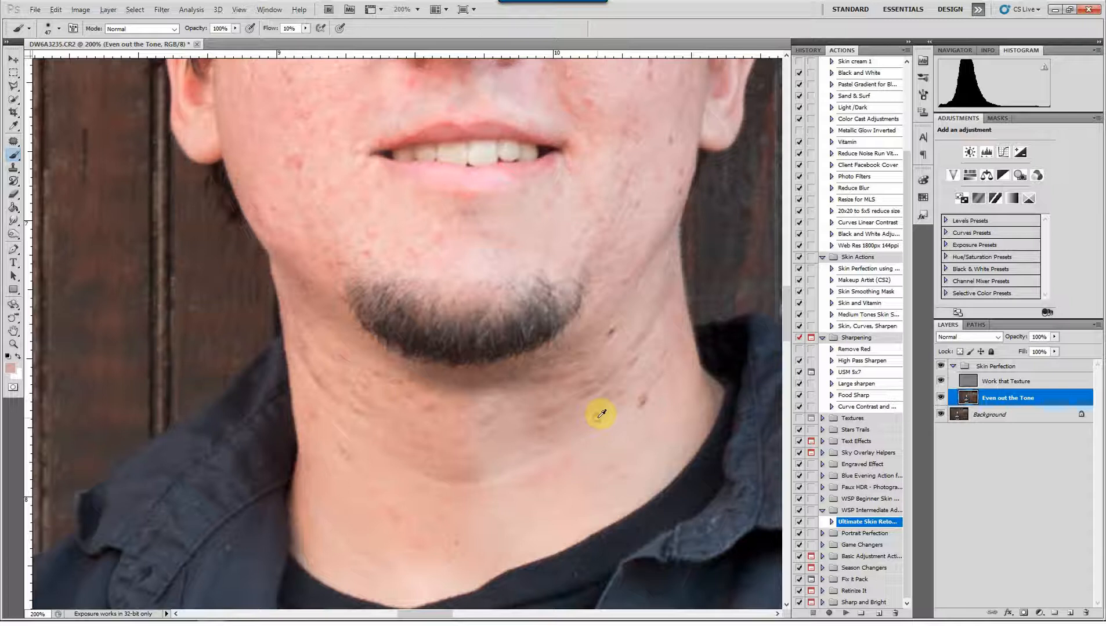
pyautogui.moveTo(594, 373)
pyautogui.mouseDown()
pyautogui.moveTo(581, 406)
pyautogui.moveTo(612, 357)
pyautogui.moveTo(580, 398)
pyautogui.moveTo(585, 420)
pyautogui.moveTo(590, 347)
pyautogui.moveTo(637, 312)
pyautogui.moveTo(597, 329)
pyautogui.mouseUp()
pyautogui.keyDown('alt'); pyautogui.click(605, 312); pyautogui.keyUp('alt')
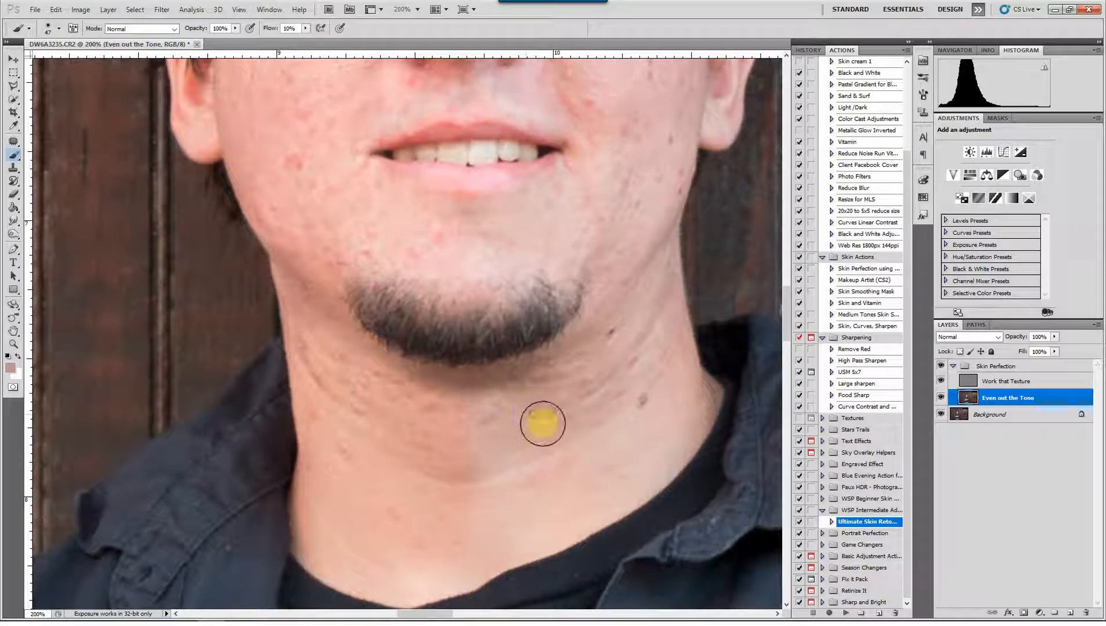
# Set the brush size to 32 and soften the redness in the smile fold on the image's right side
pyautogui.moveTo(557, 184); pyautogui.dragTo(525, 419)
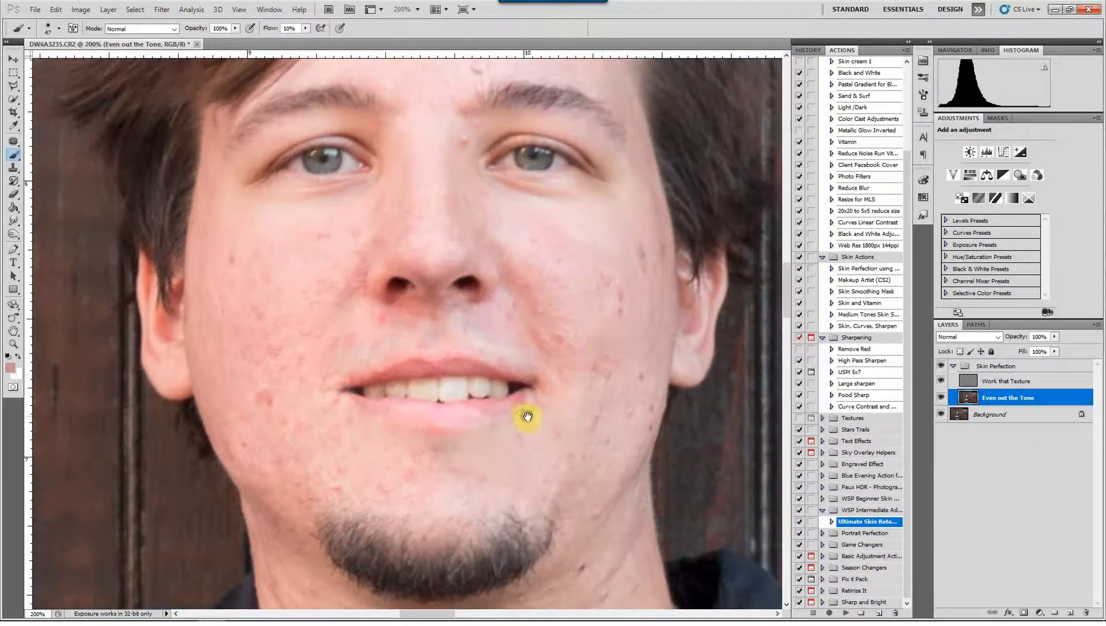
pyautogui.keyDown('alt'); pyautogui.click(524, 302); pyautogui.keyUp('alt')
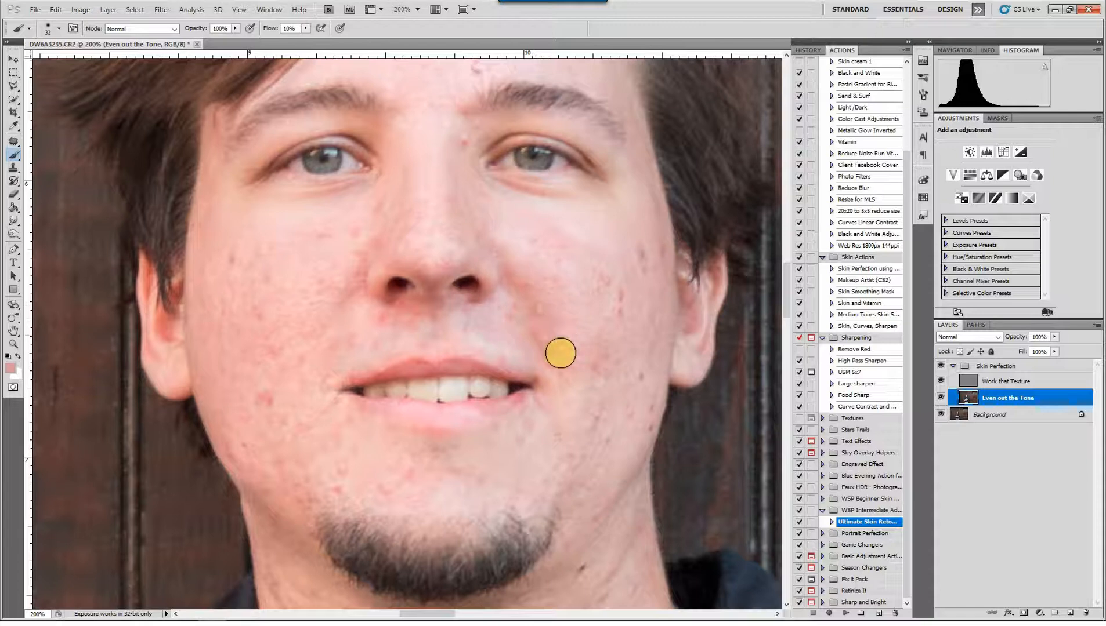
pyautogui.moveTo(568, 327); pyautogui.dragTo(586, 326)
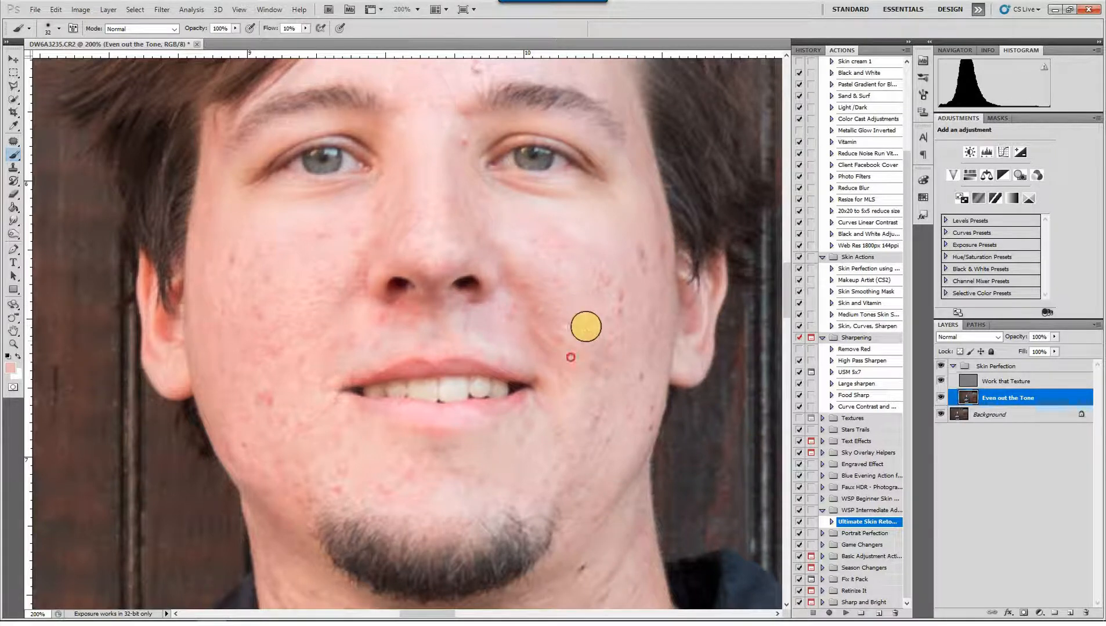
# Even out the skin tone between the nose and upper lip and around the nostrils with sampled colours
pyautogui.scroll(3, 595, 293)
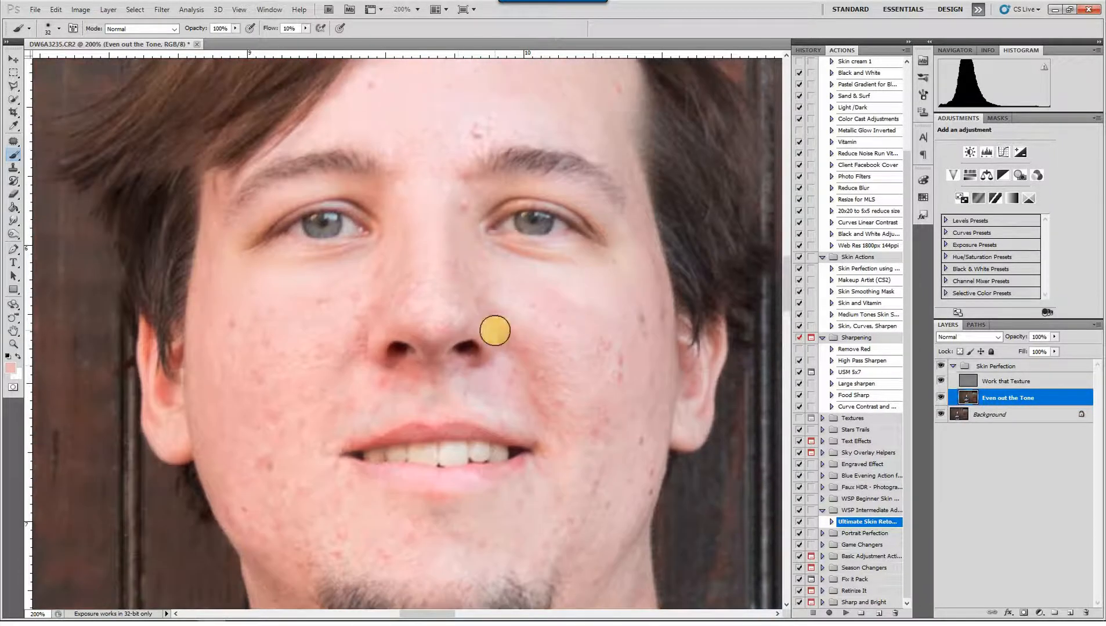
pyautogui.keyDown('alt'); pyautogui.click(405, 399); pyautogui.keyUp('alt')
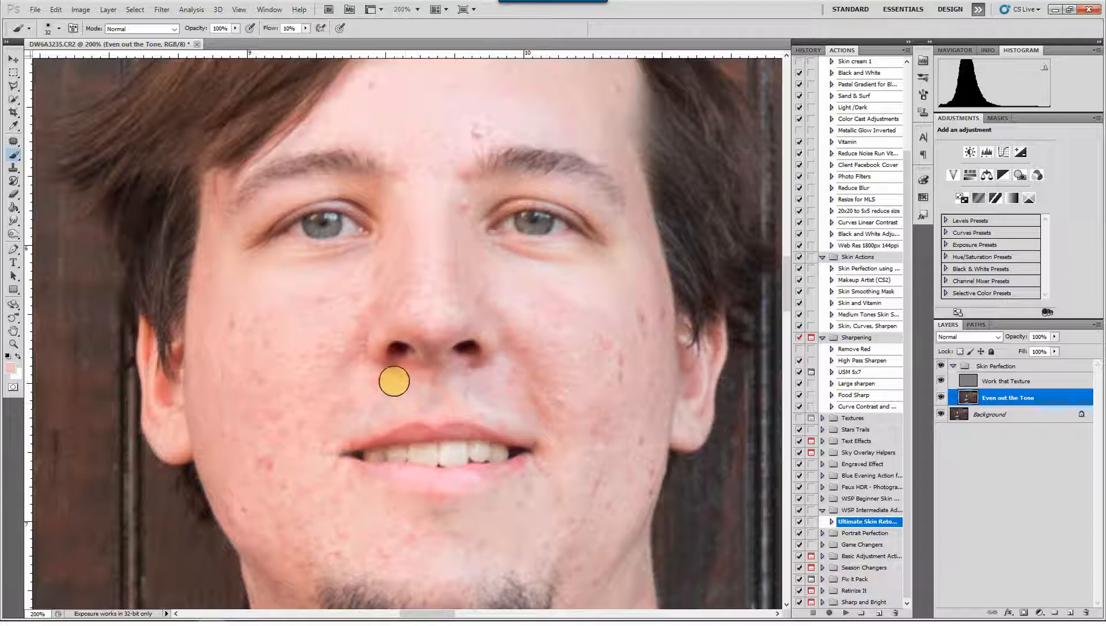
pyautogui.keyDown('alt'); pyautogui.click(486, 403); pyautogui.keyUp('alt')
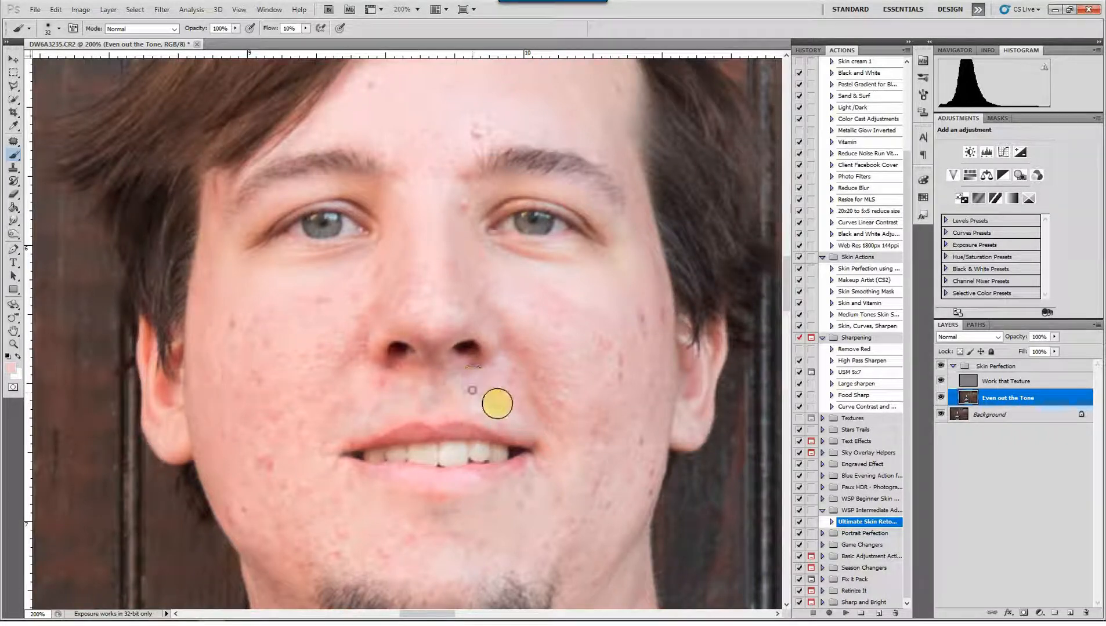
pyautogui.moveTo(510, 381); pyautogui.dragTo(512, 384)
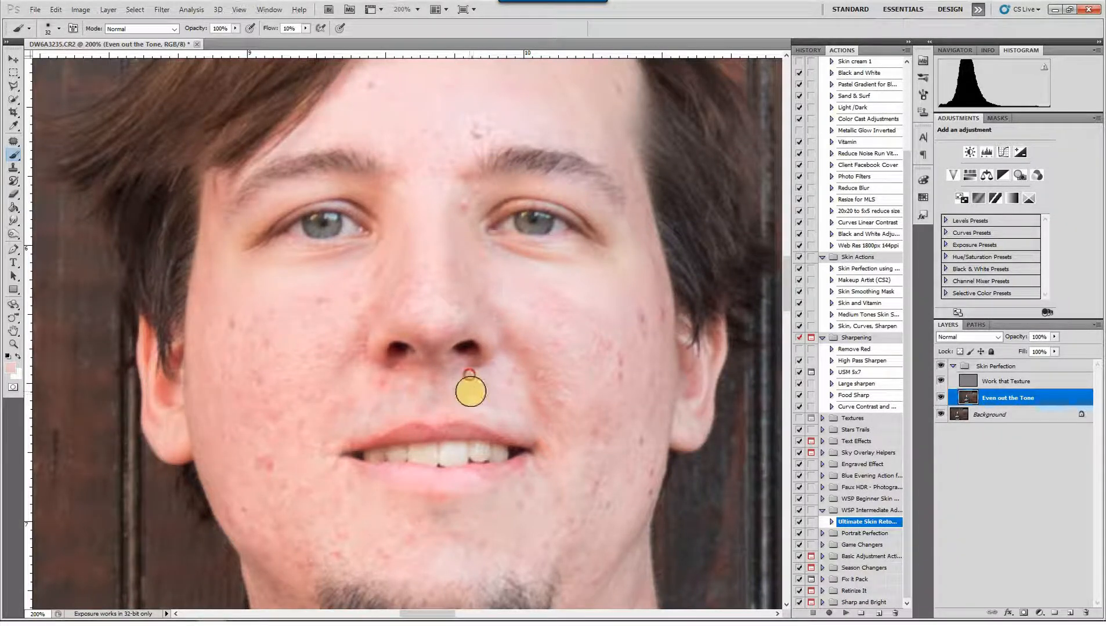
pyautogui.keyDown('alt'); pyautogui.click(439, 394); pyautogui.keyUp('alt')
pyautogui.moveTo(445, 370); pyautogui.dragTo(427, 402)
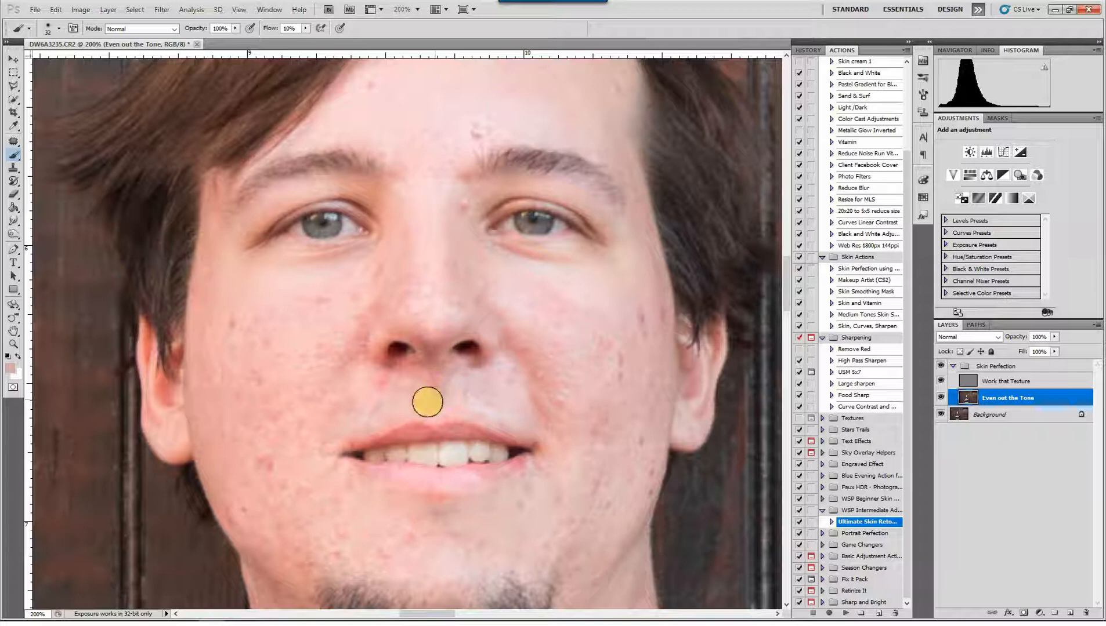
pyautogui.click(402, 381)
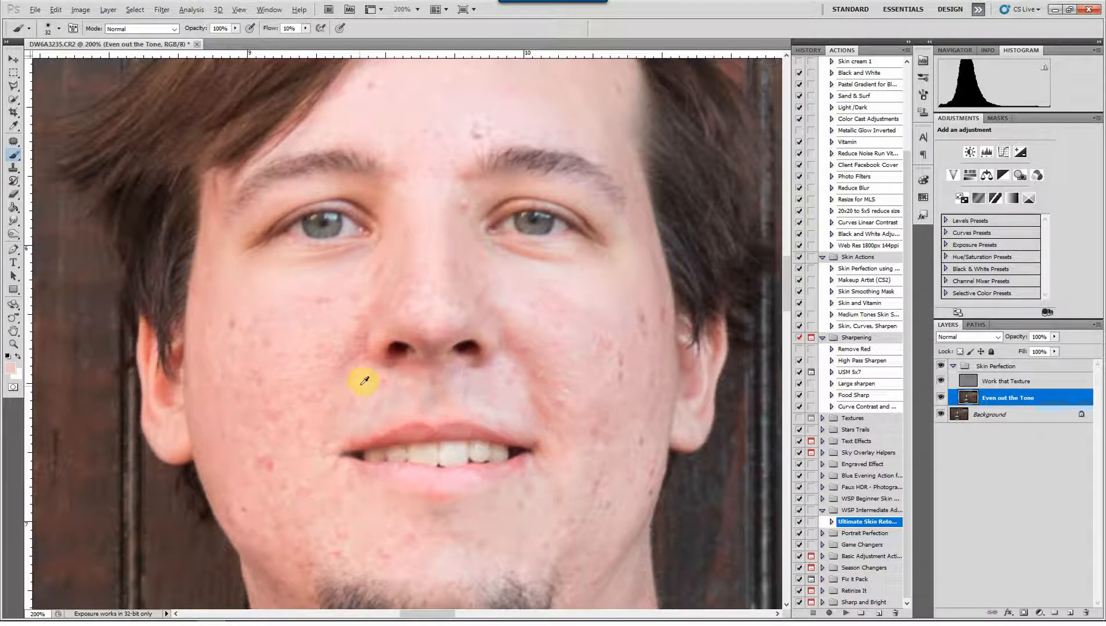
pyautogui.moveTo(349, 324)
pyautogui.mouseDown()
pyautogui.moveTo(352, 385)
pyautogui.moveTo(351, 332)
pyautogui.moveTo(377, 317)
pyautogui.moveTo(460, 353)
pyautogui.moveTo(474, 309)
pyautogui.moveTo(472, 441)
pyautogui.mouseUp()
# Compare the portrait before and after the tone work by toggling the Skin Perfection group's visibility
pyautogui.hotkey('ctrl', '-')
pyautogui.hotkey('ctrl', '-')
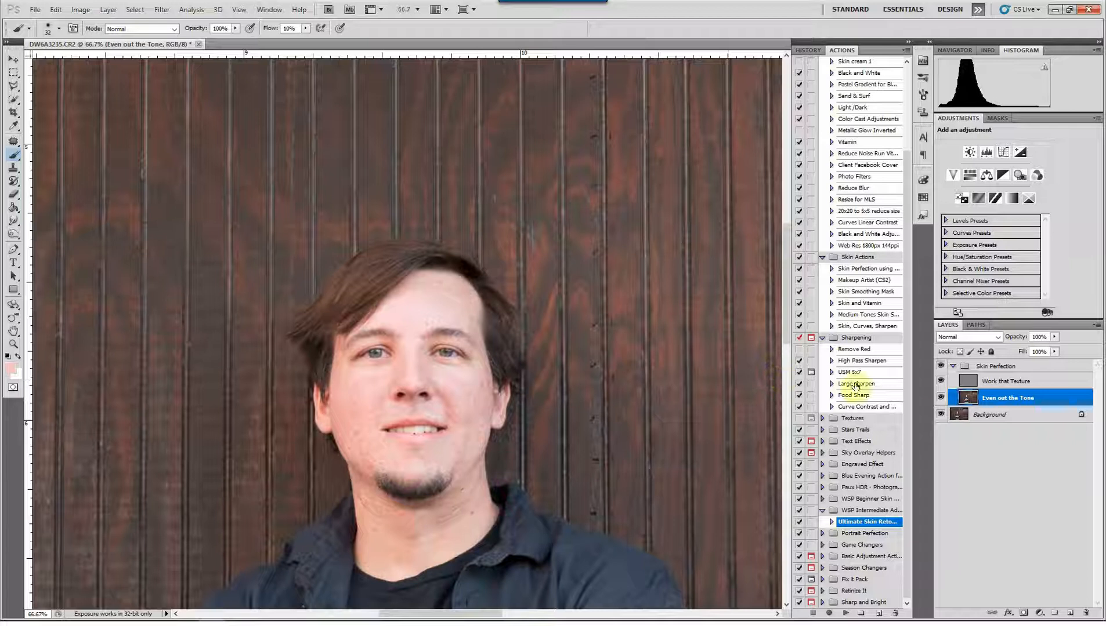
pyautogui.click(940, 367)
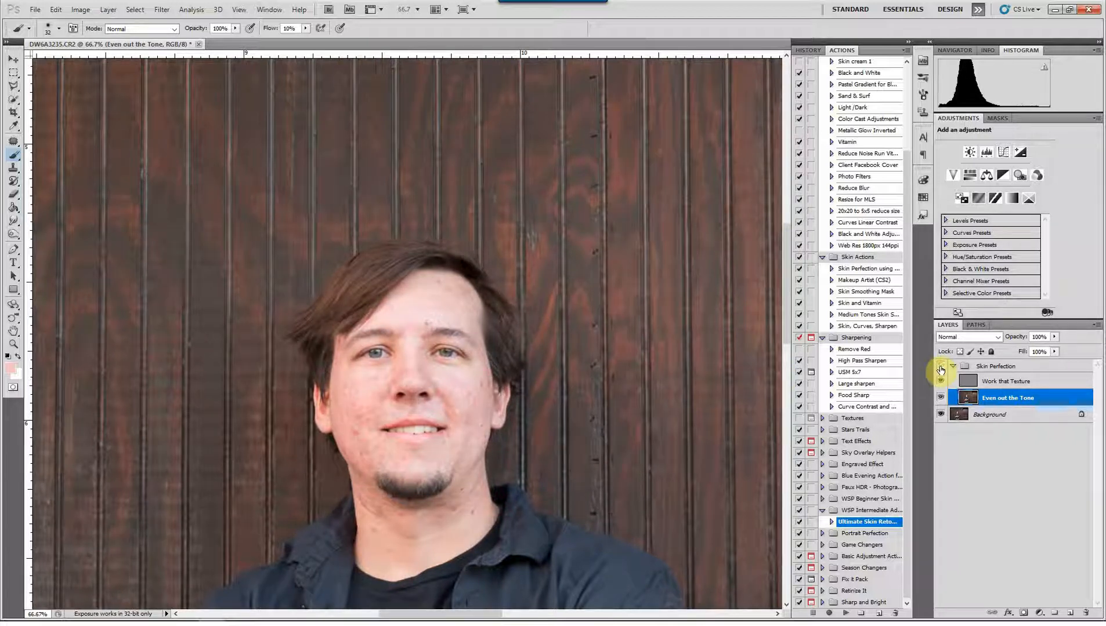
pyautogui.click(940, 369)
pyautogui.click(940, 369)
pyautogui.click(940, 369)
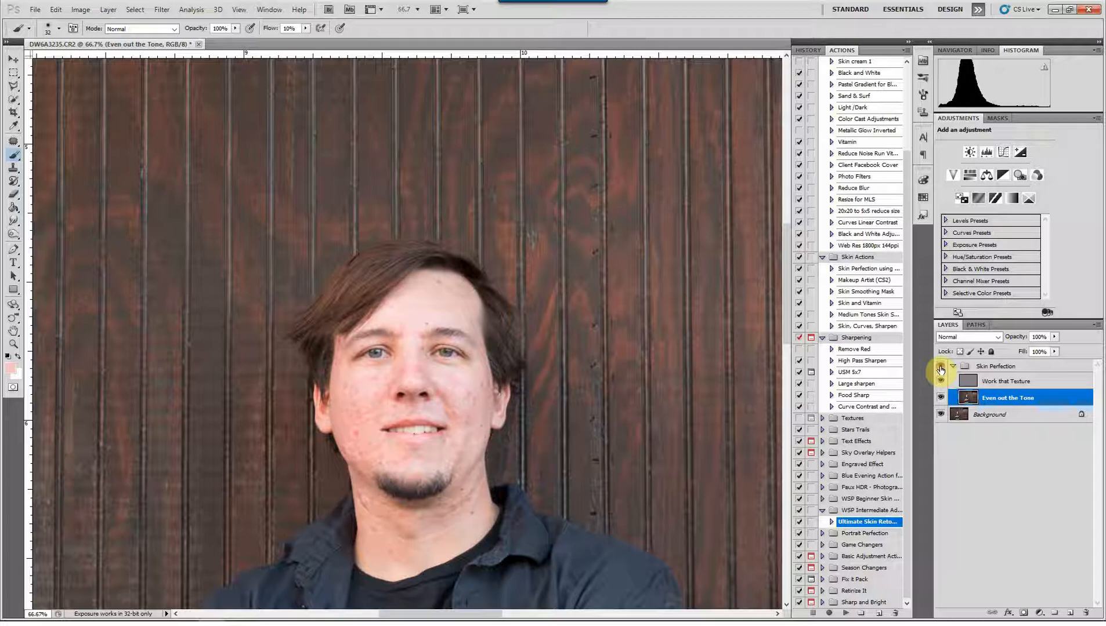
# On the Work that Texture layer, remove the forehead blemishes with the Clone Stamp, using nearby clean skin
pyautogui.click(1025, 380)
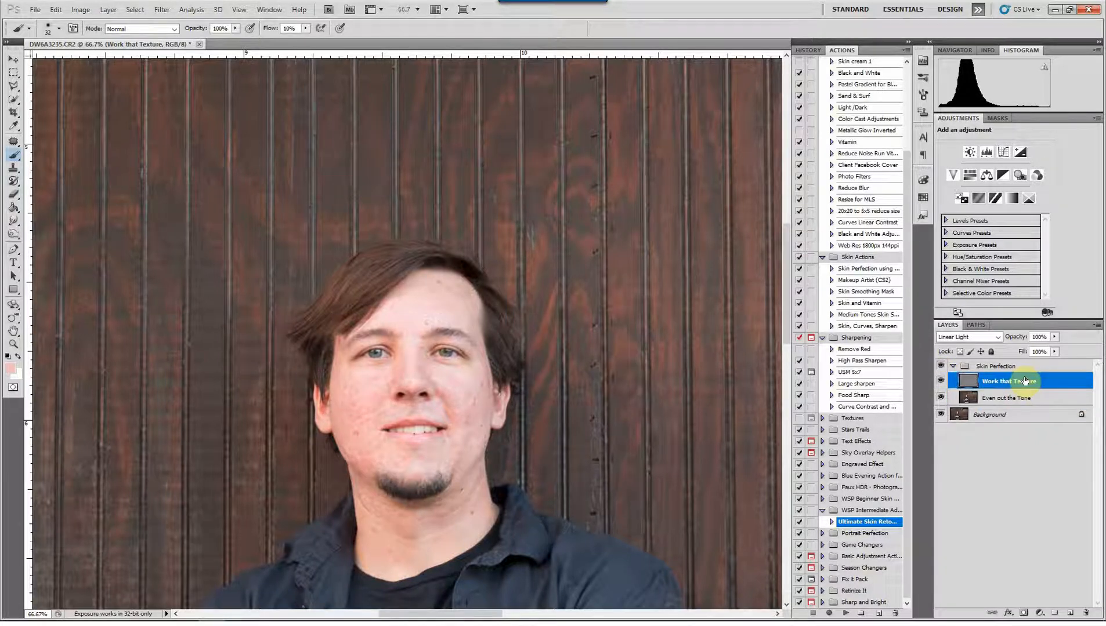
pyautogui.hotkey('ctrl', '+')
pyautogui.hotkey('ctrl', '+')
pyautogui.hotkey('ctrl', '+')
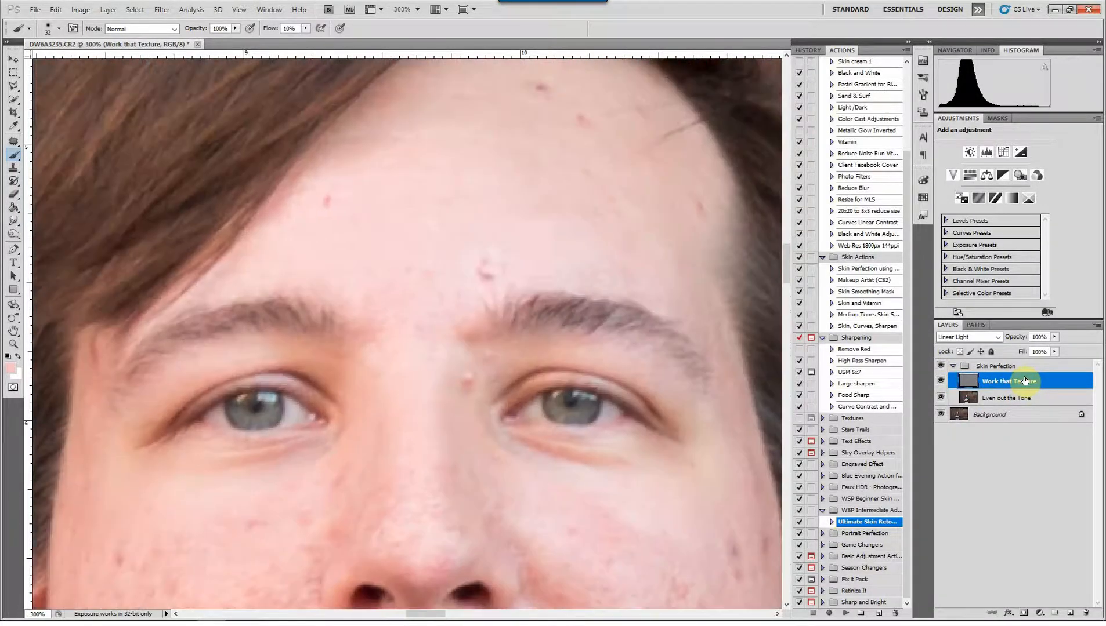
pyautogui.click(16, 168)
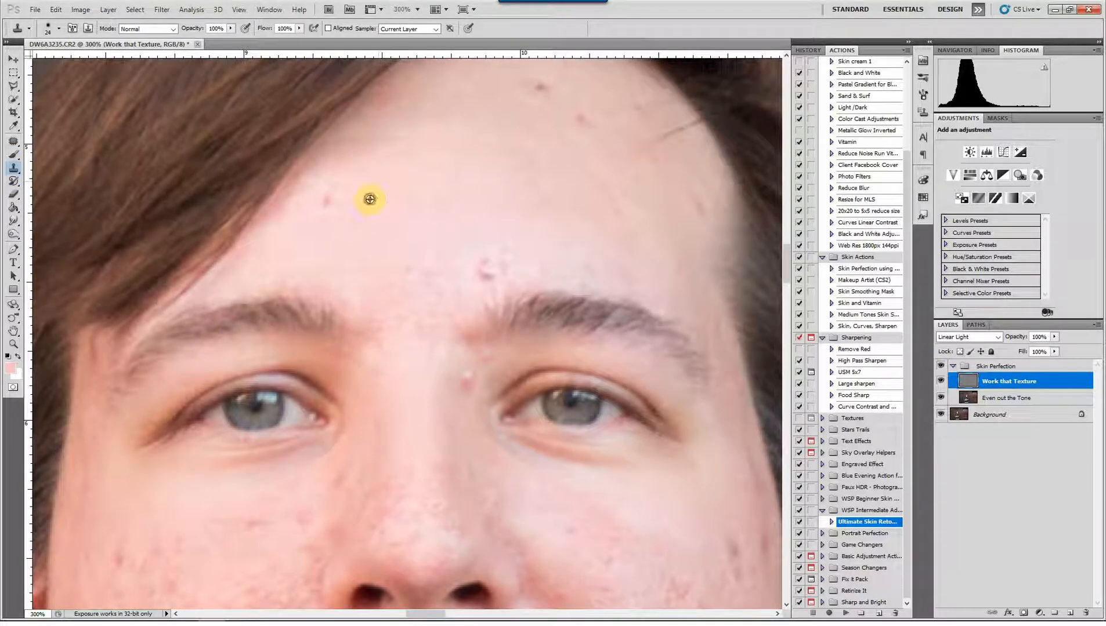
pyautogui.click(327, 199)
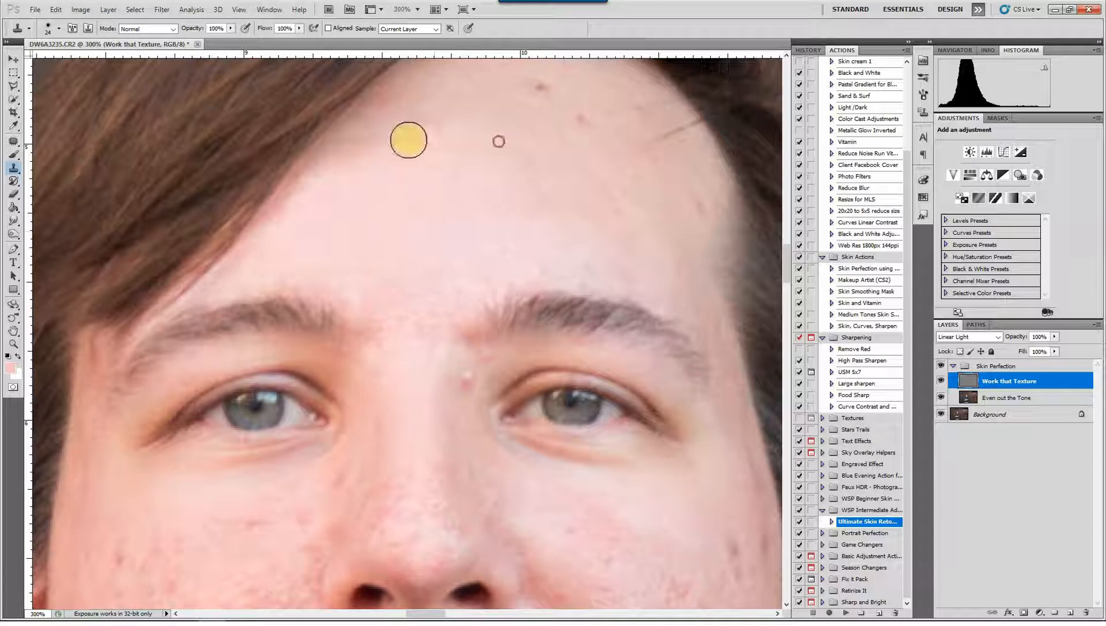
pyautogui.click(553, 91)
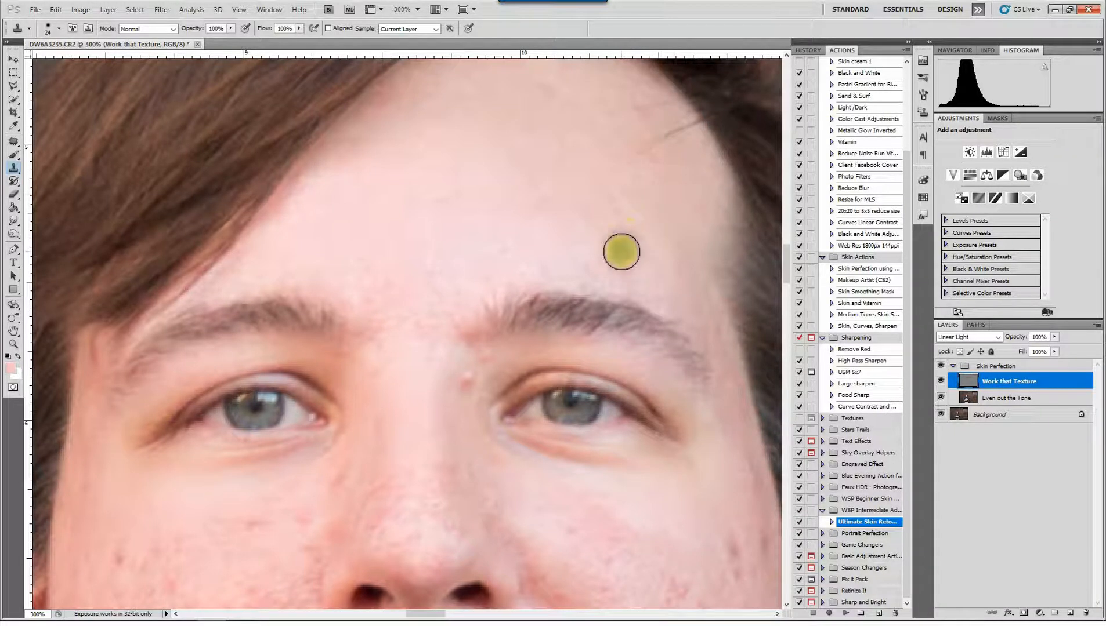
# Clone clean skin over the red spot beside the nose bridge and the blemishes along the nose's side
pyautogui.moveTo(616, 250); pyautogui.dragTo(634, 118)
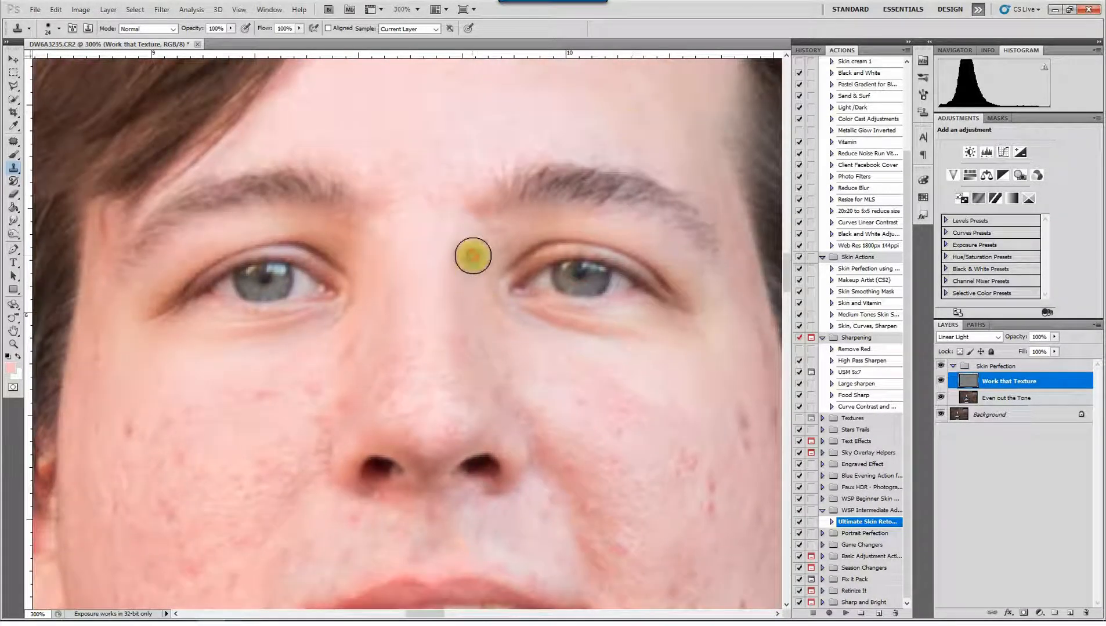
pyautogui.click(471, 251)
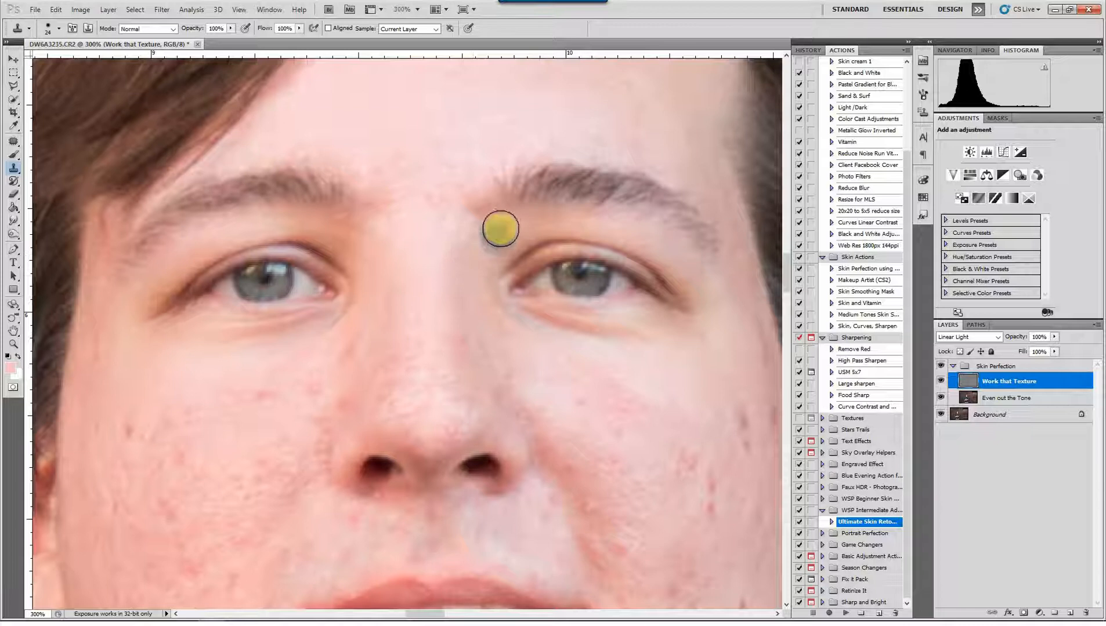
pyautogui.keyDown('alt'); pyautogui.click(406, 265); pyautogui.keyUp('alt')
pyautogui.click(388, 251)
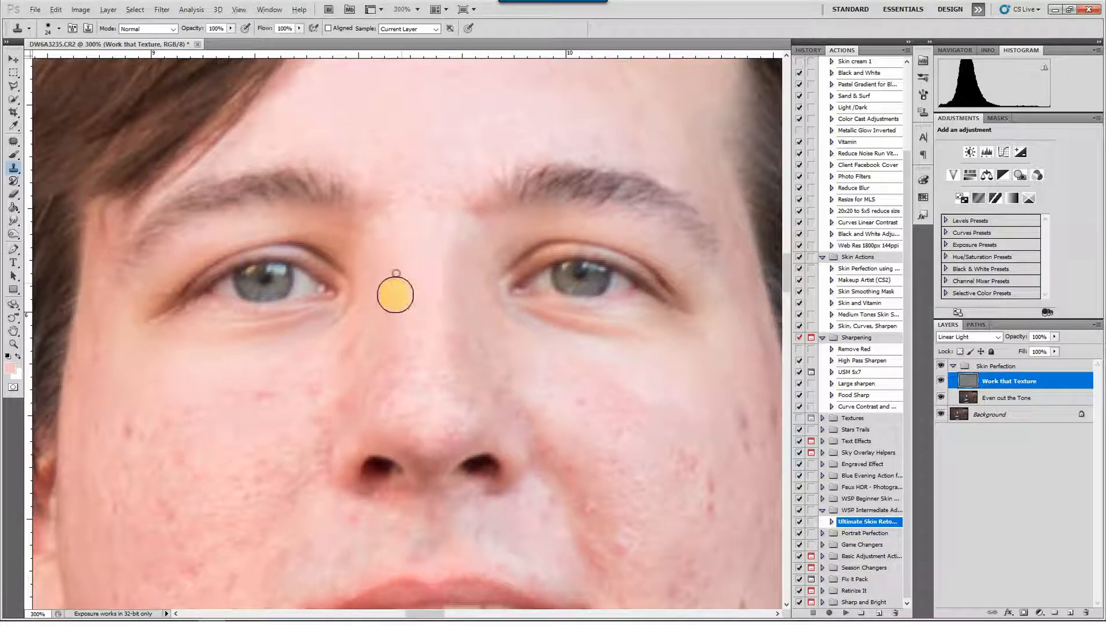
pyautogui.click(395, 295)
pyautogui.click(383, 399)
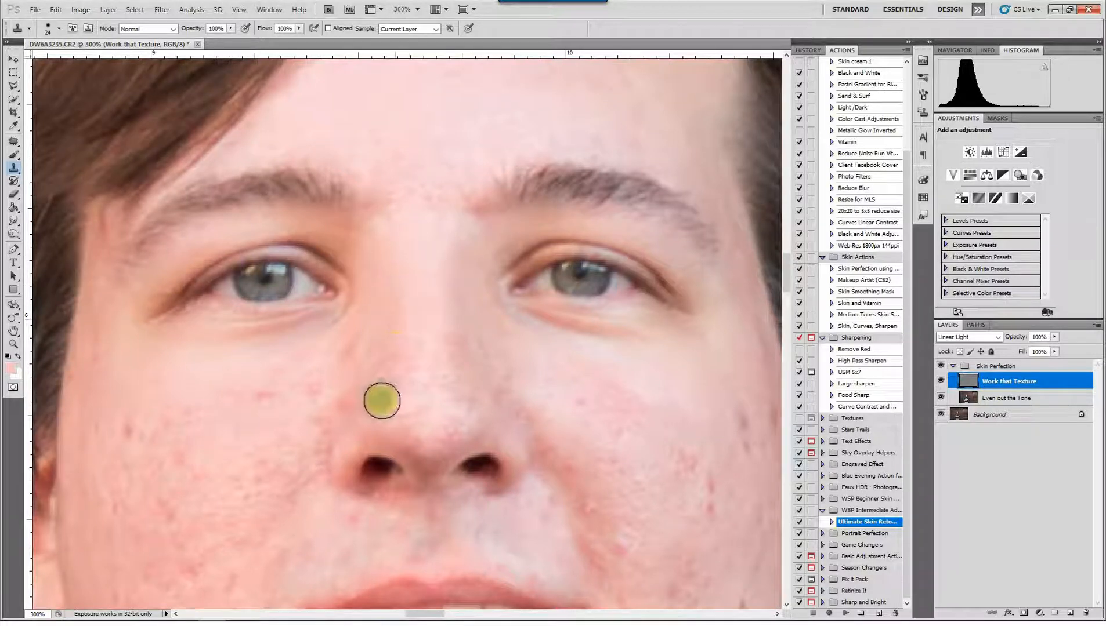
# Remove the blemishes from the centre and tip of the nose with texture sampled from the nose bridge
pyautogui.keyDown('alt'); pyautogui.click(417, 299); pyautogui.keyUp('alt')
pyautogui.click(427, 381)
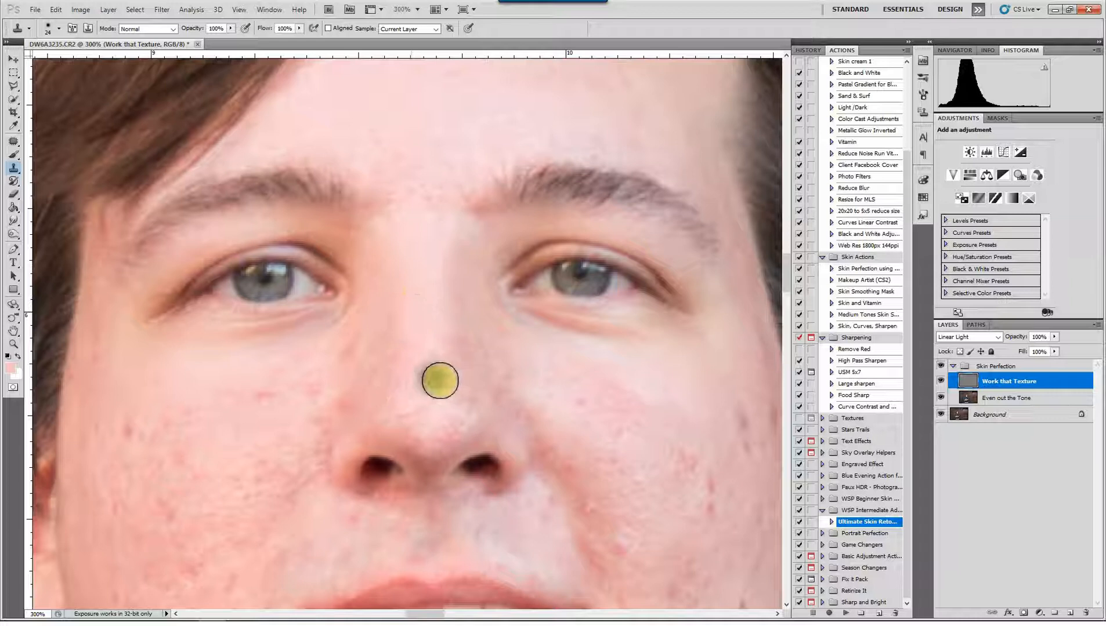
pyautogui.click(440, 381)
pyautogui.click(417, 414)
pyautogui.click(456, 398)
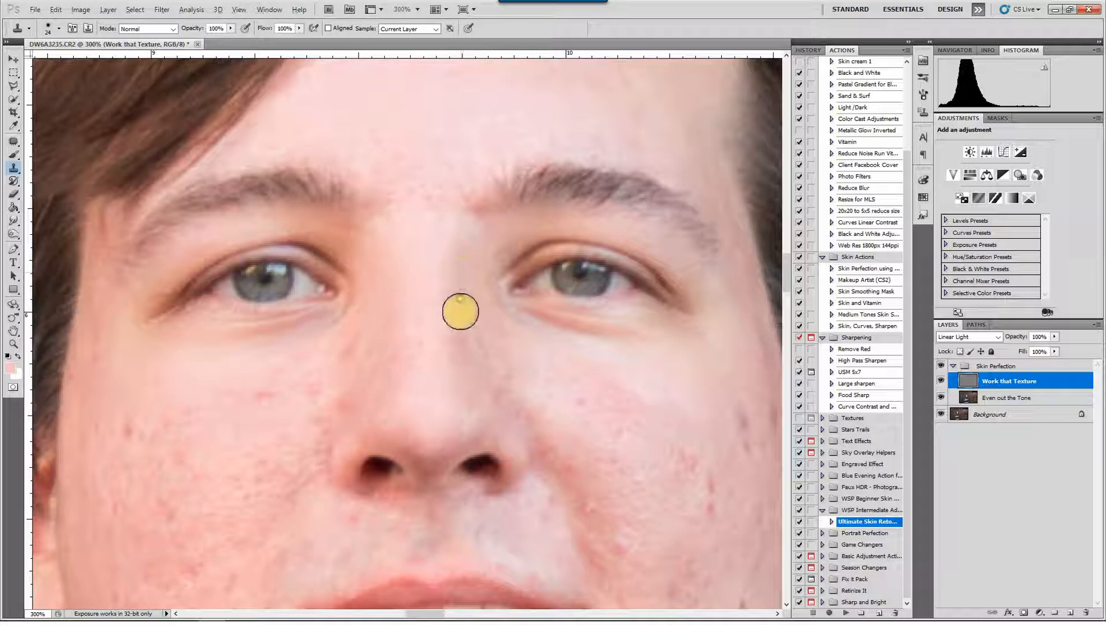
pyautogui.click(454, 348)
# Clone smooth texture over the rough skin along the smile fold on the image's right side
pyautogui.scroll(-3, 575, 422)
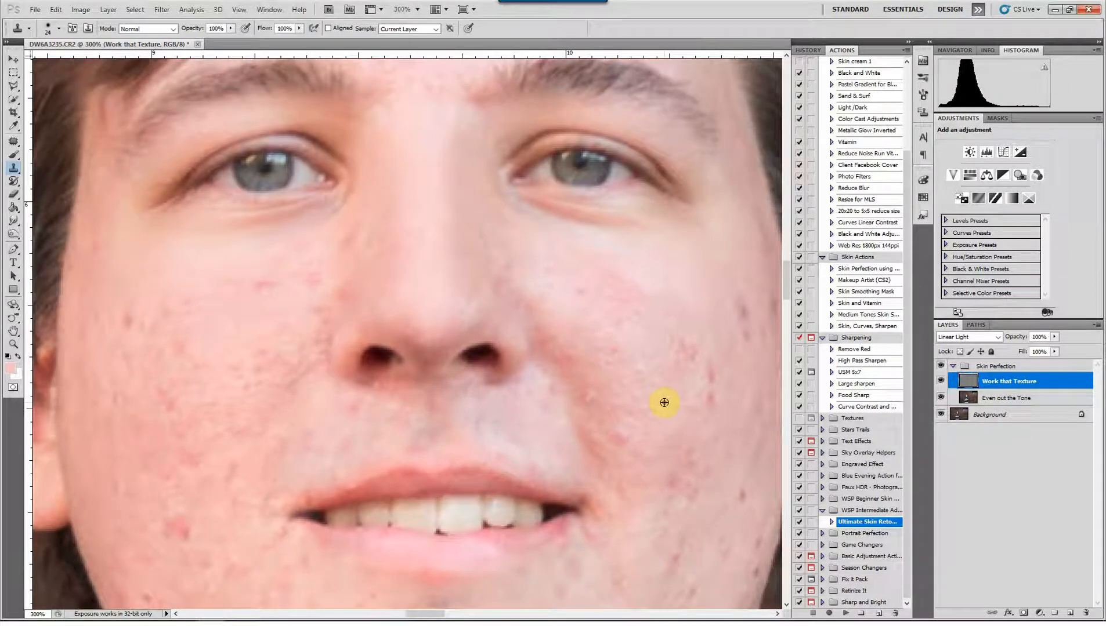
pyautogui.click(590, 396)
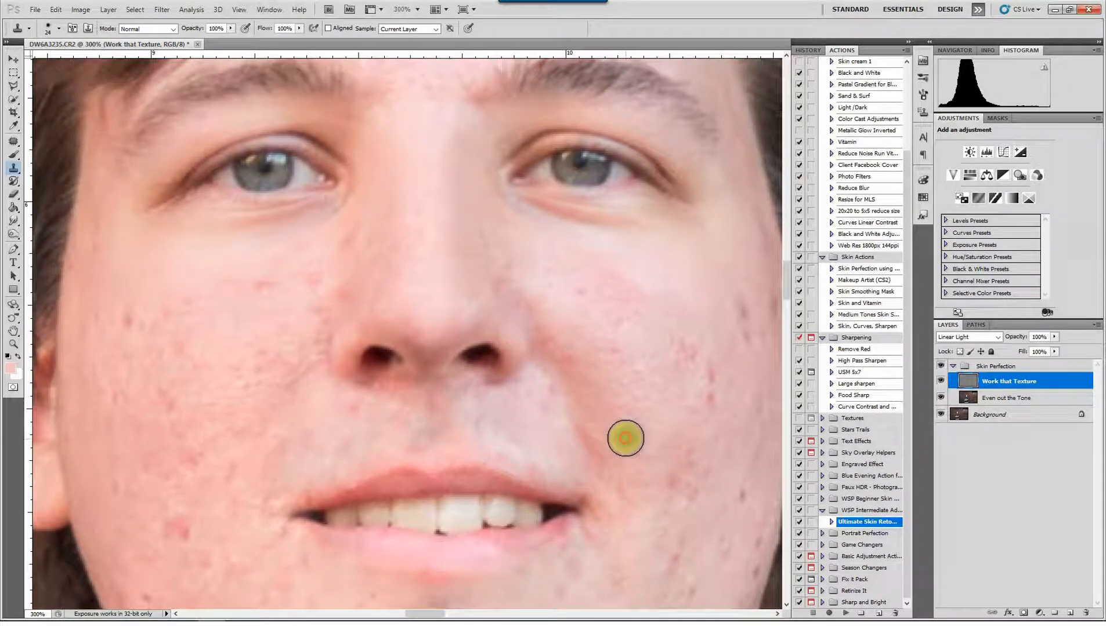
pyautogui.click(625, 439)
pyautogui.click(626, 414)
pyautogui.click(624, 456)
pyautogui.click(621, 462)
pyautogui.click(611, 451)
pyautogui.click(590, 434)
pyautogui.click(586, 428)
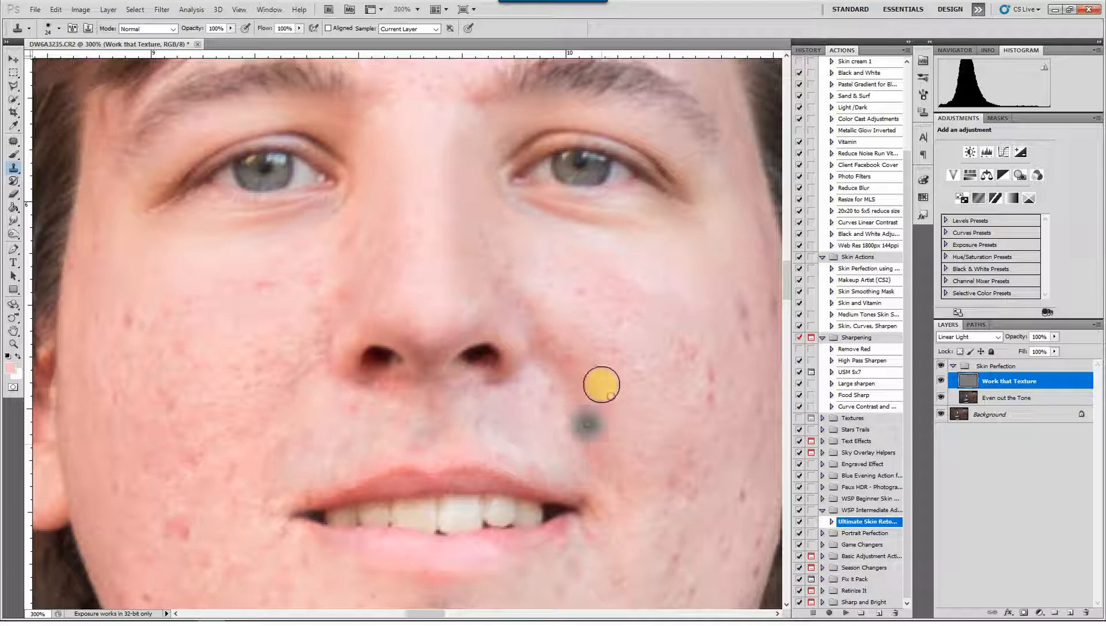
# Clean up the bumps on the inner cheek beside the nose on the image's right side
pyautogui.click(604, 359)
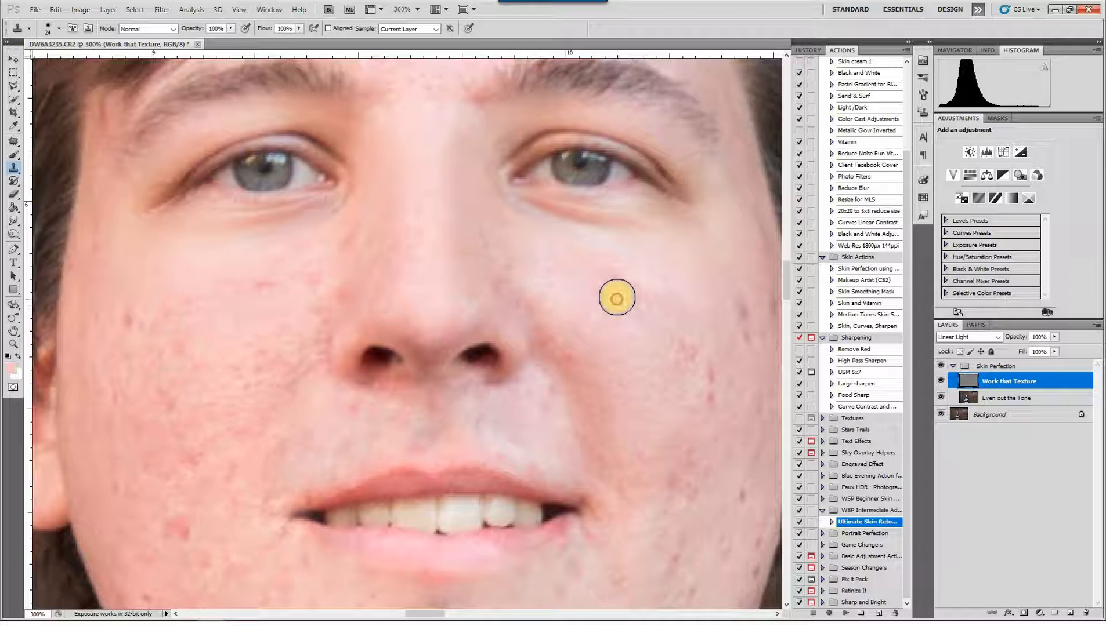
pyautogui.click(633, 290)
pyautogui.keyDown('alt'); pyautogui.click(645, 322); pyautogui.keyUp('alt')
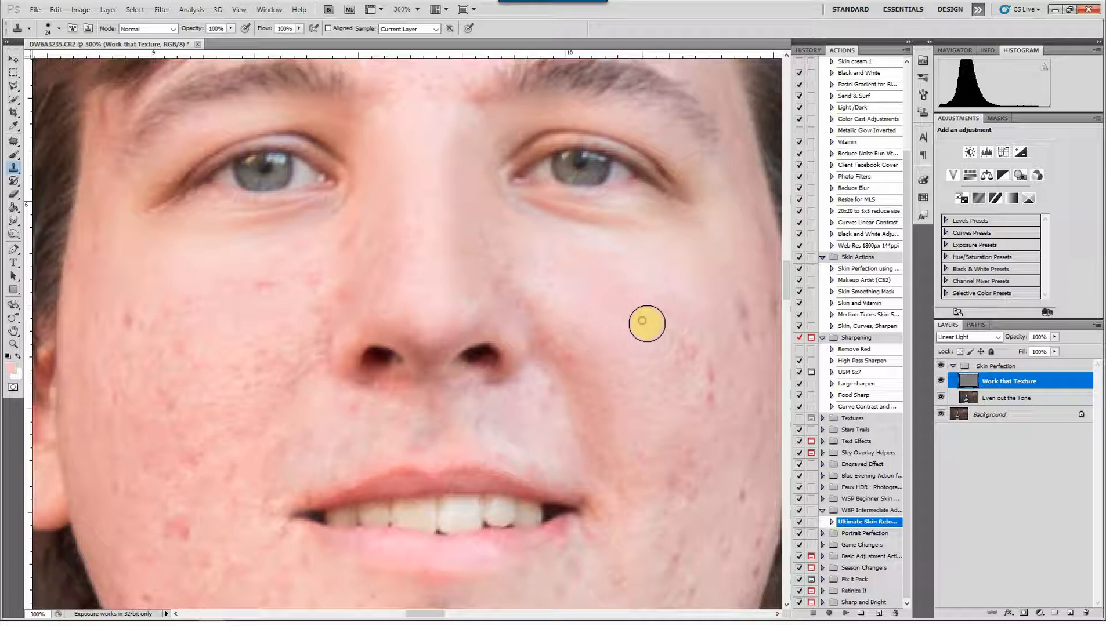
# Clone away the cluster of red blemishes on the middle of the cheek on the image's right side
pyautogui.keyDown('alt'); pyautogui.click(648, 374); pyautogui.keyUp('alt')
pyautogui.click(664, 352)
pyautogui.click(671, 354)
pyautogui.click(684, 348)
pyautogui.click(685, 337)
pyautogui.click(677, 315)
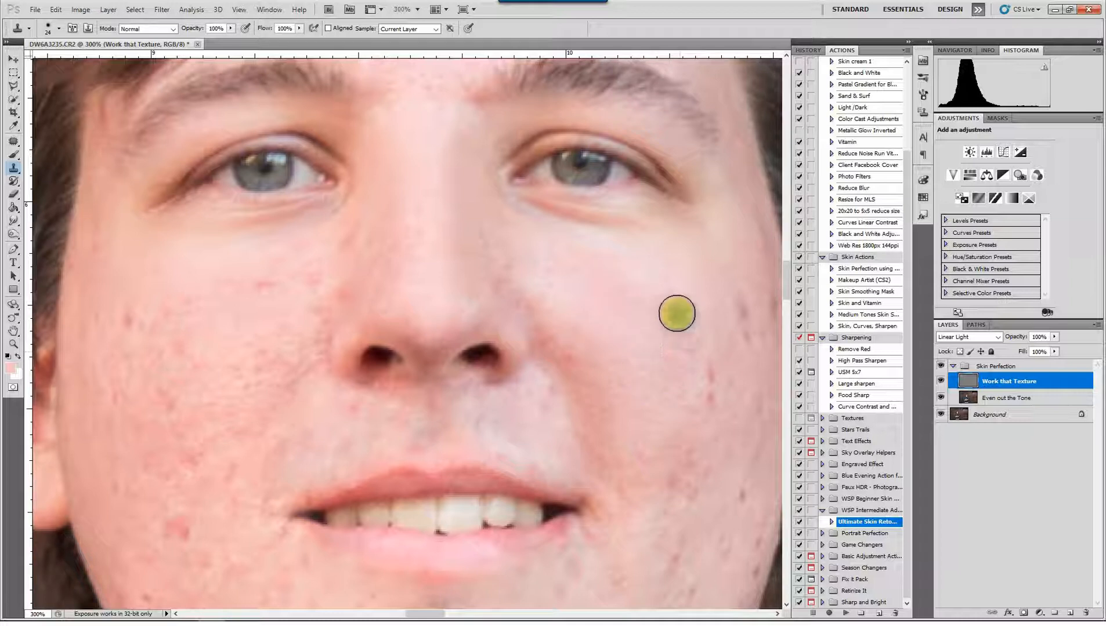
pyautogui.click(718, 371)
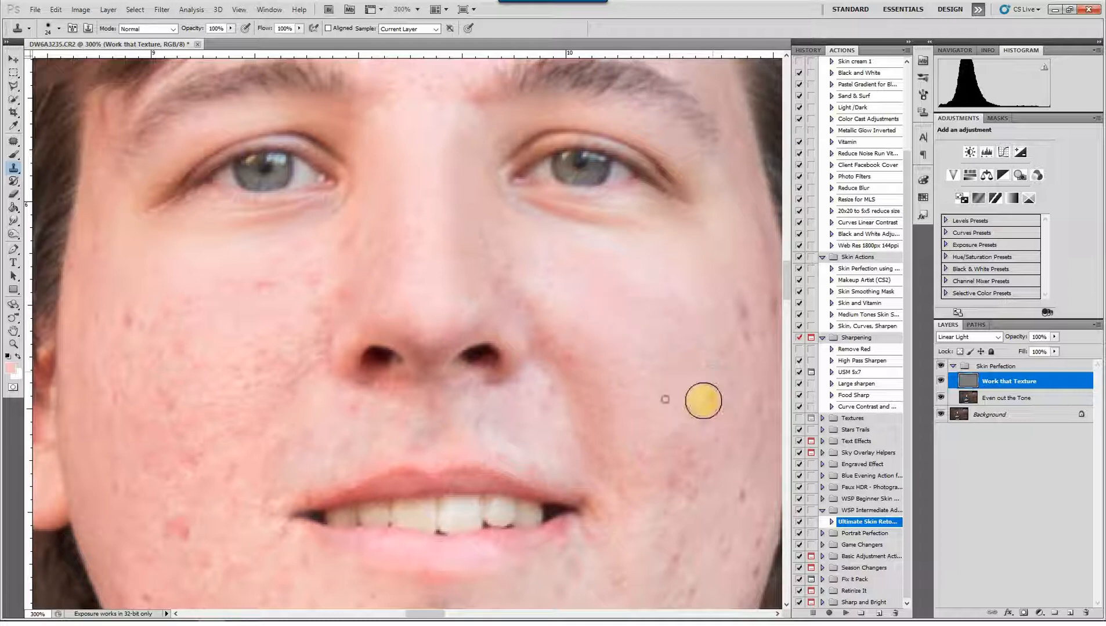
# Remove the dark spots on the outer cheek between the eye and the ear on the image's right side
pyautogui.moveTo(690, 358); pyautogui.dragTo(509, 345)
pyautogui.press('super')
pyautogui.press('super')
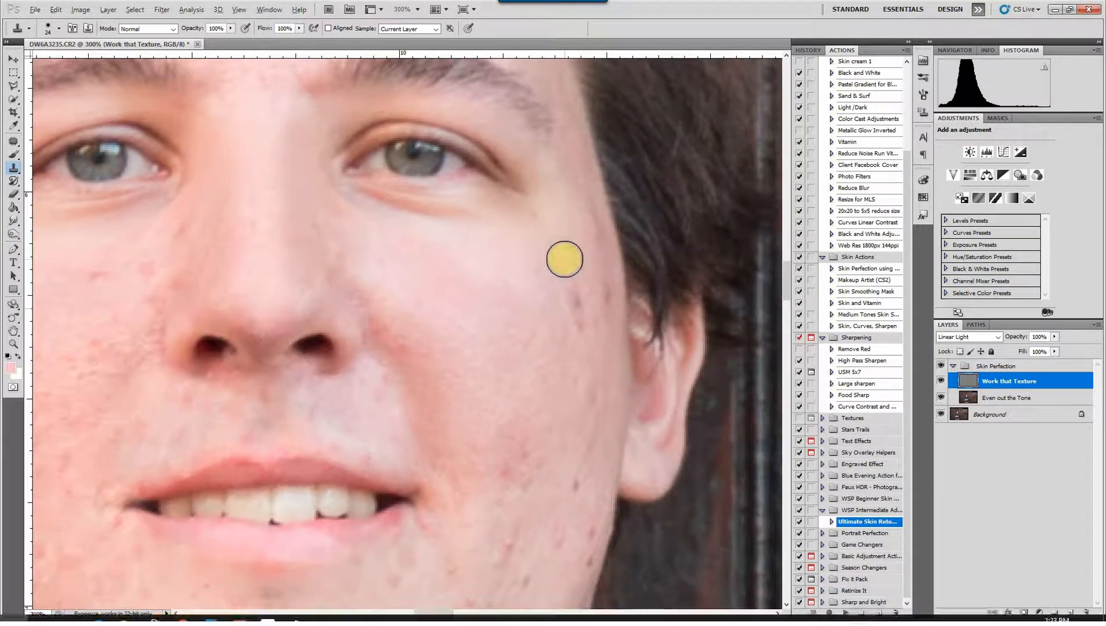
pyautogui.keyDown('alt'); pyautogui.click(564, 258); pyautogui.keyUp('alt')
pyautogui.click(570, 296)
pyautogui.click(575, 328)
pyautogui.click(593, 269)
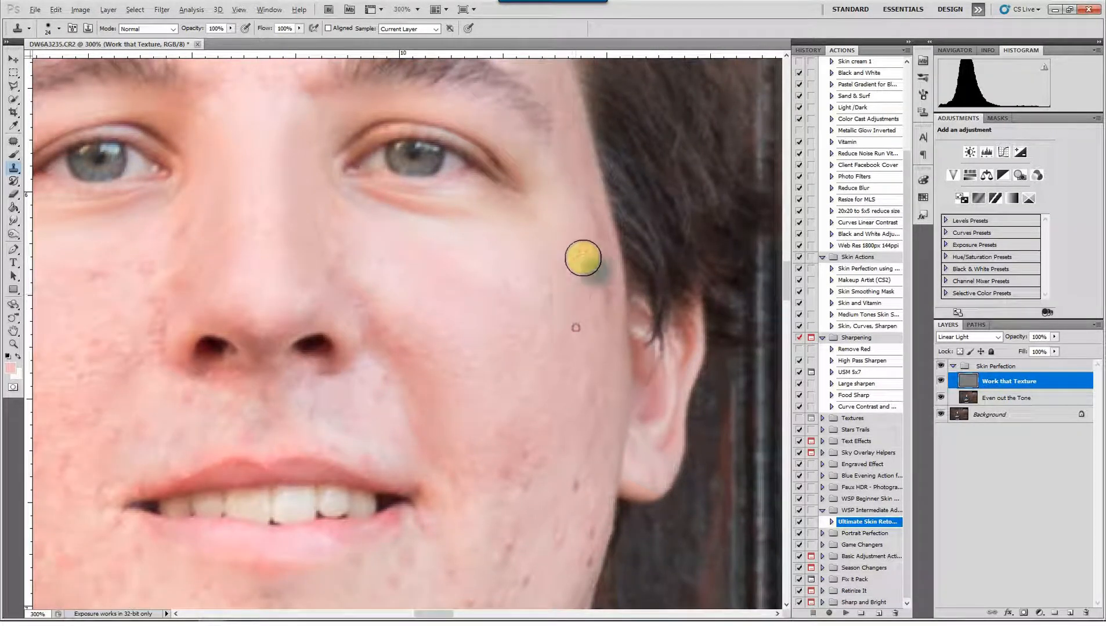
pyautogui.keyDown('alt'); pyautogui.click(581, 243); pyautogui.keyUp('alt')
pyautogui.click(586, 228)
pyautogui.click(586, 218)
pyautogui.click(596, 298)
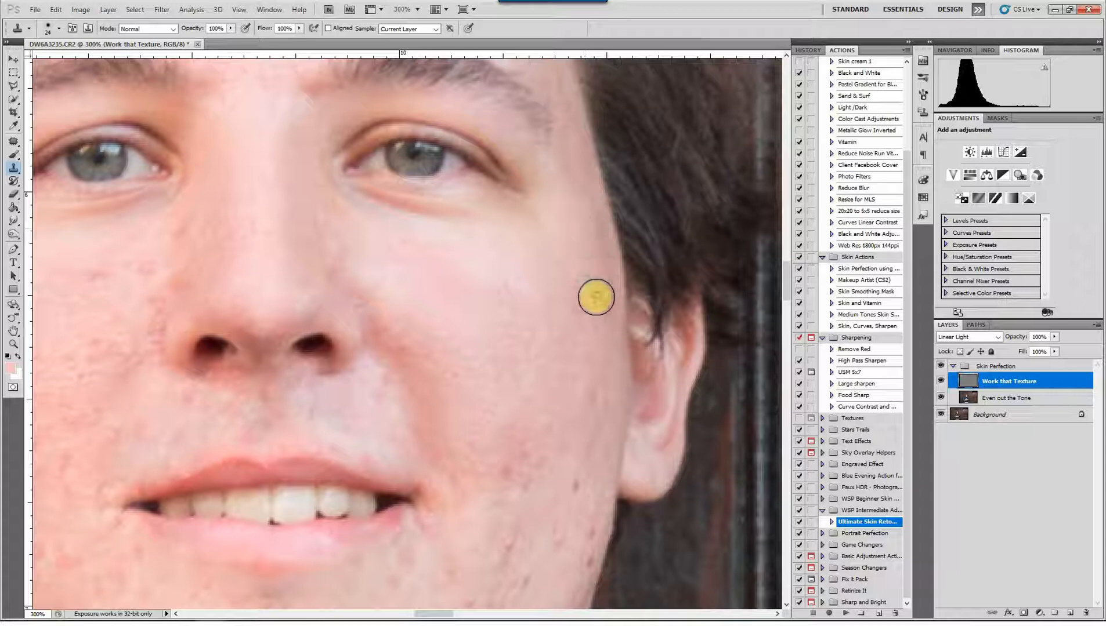
# Clone clean texture over the marks on the outer cheek in front of the earlobe
pyautogui.scroll(-2, 565, 363)
pyautogui.keyDown('alt'); pyautogui.click(557, 285); pyautogui.keyUp('alt')
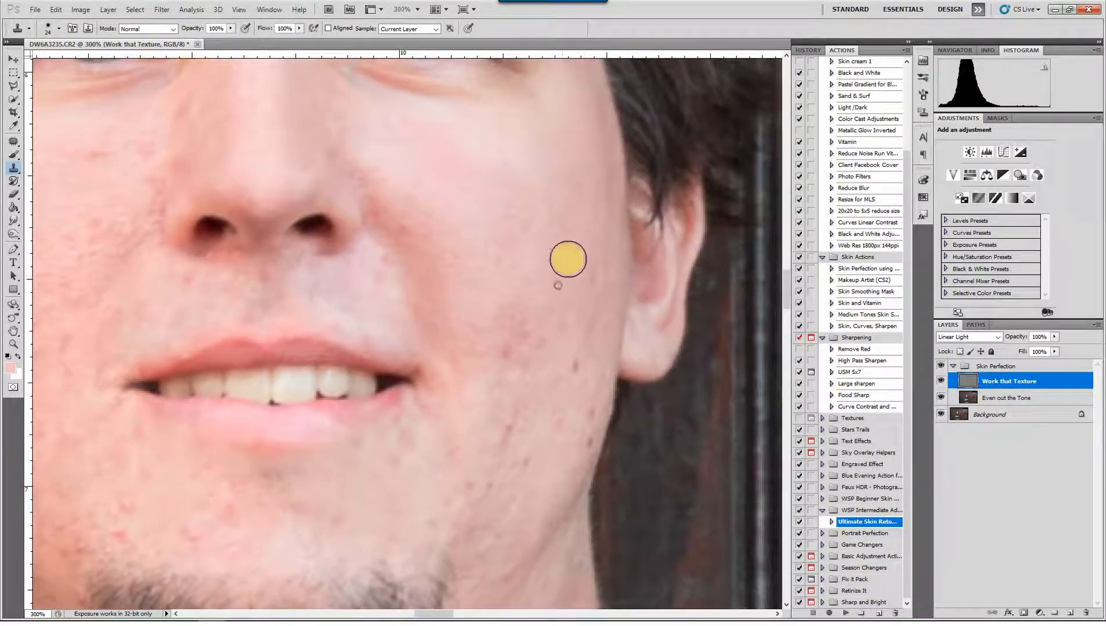
pyautogui.click(568, 258)
pyautogui.keyDown('alt'); pyautogui.click(568, 283); pyautogui.keyUp('alt')
pyautogui.click(589, 271)
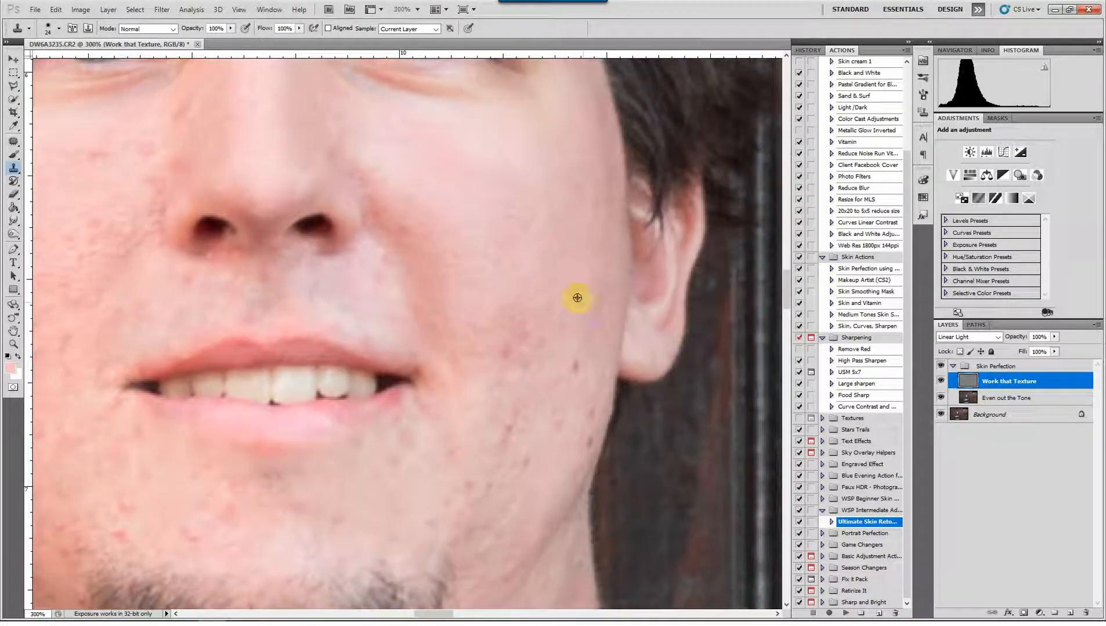
pyautogui.keyDown('alt'); pyautogui.click(580, 276); pyautogui.keyUp('alt')
pyautogui.click(593, 308)
pyautogui.click(589, 326)
pyautogui.keyDown('alt'); pyautogui.click(567, 284); pyautogui.keyUp('alt')
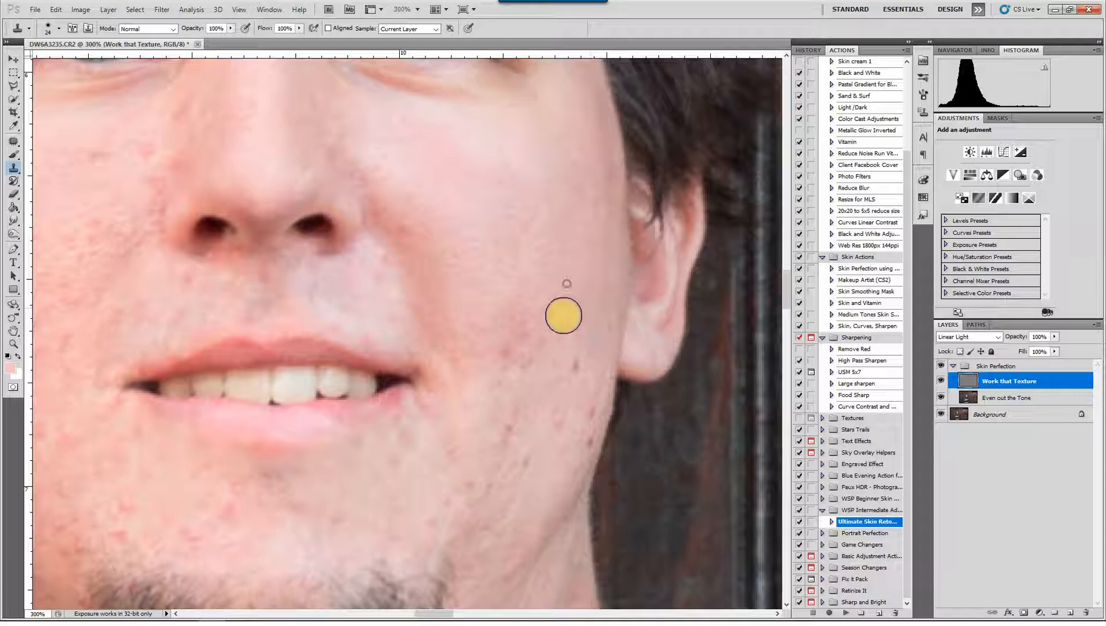
# Clone out the red blemish patch on the lower cheek, level with the mouth, on the image's right side
pyautogui.click(558, 315)
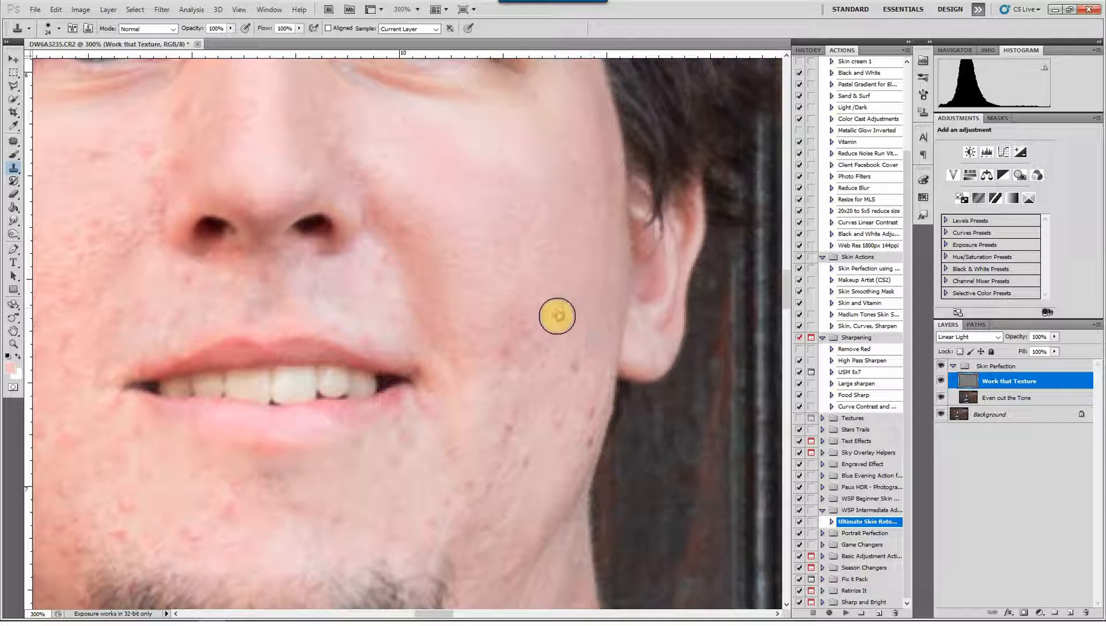
pyautogui.keyDown('alt'); pyautogui.click(513, 280); pyautogui.keyUp('alt')
pyautogui.click(514, 318)
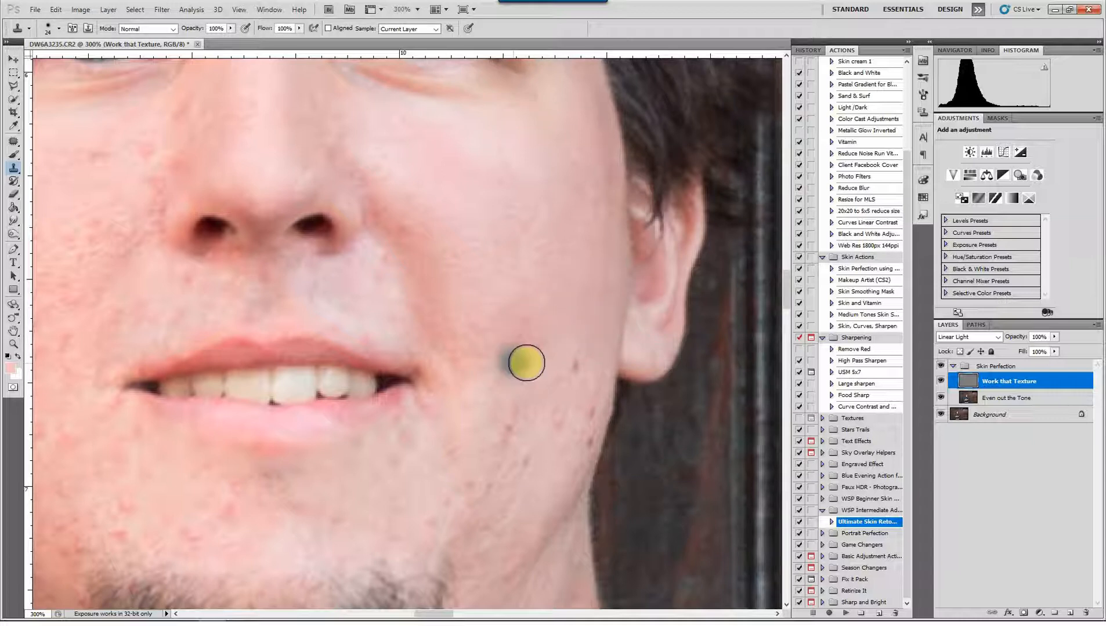
pyautogui.keyDown('alt'); pyautogui.click(506, 265); pyautogui.keyUp('alt')
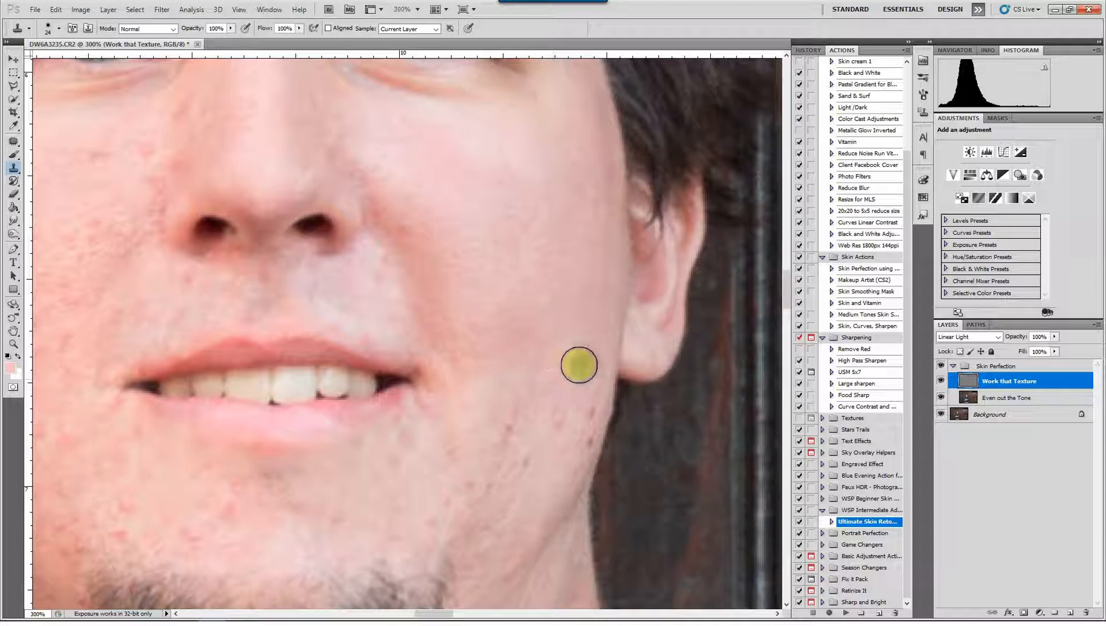
# Remove the dark spots along the jaw edge below the earlobe using nearby clean skin
pyautogui.click(553, 414)
pyautogui.keyDown('alt'); pyautogui.click(553, 412); pyautogui.keyUp('alt')
pyautogui.click(577, 405)
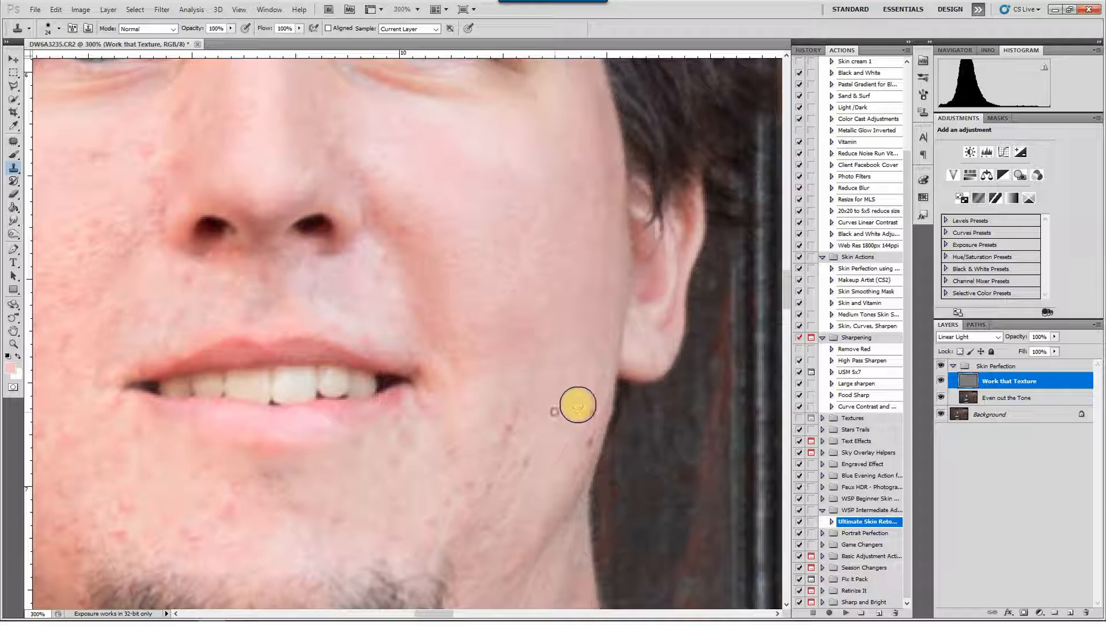
pyautogui.keyDown('alt'); pyautogui.click(567, 410); pyautogui.keyUp('alt')
pyautogui.click(581, 415)
pyautogui.keyDown('alt'); pyautogui.click(582, 415); pyautogui.keyUp('alt')
pyautogui.click(582, 442)
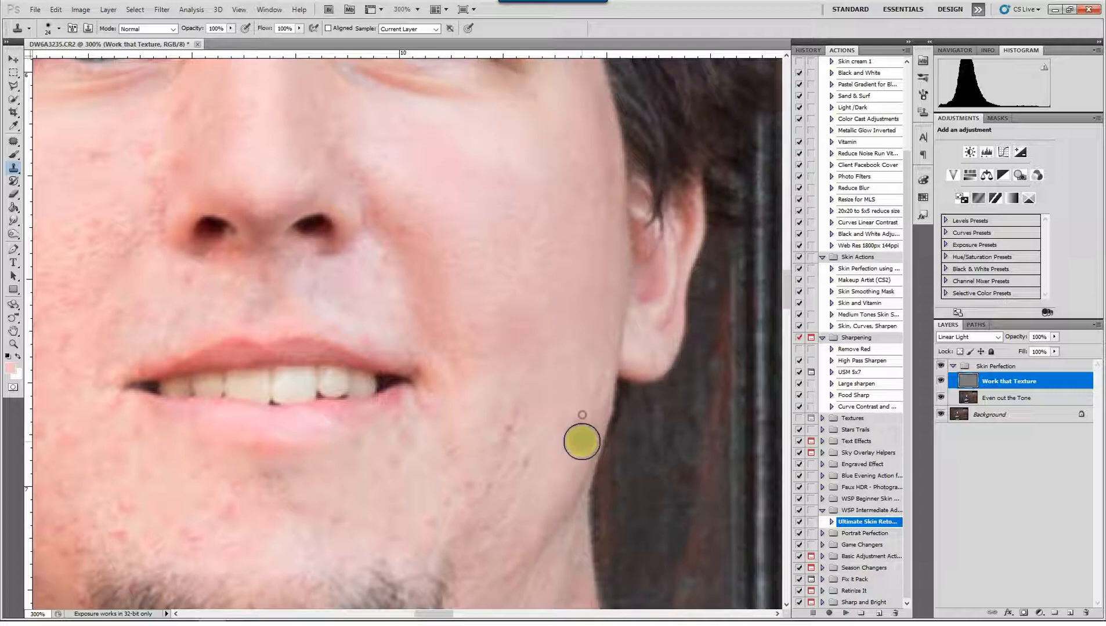
# Clone away the spots on the lower cheek just inside the jaw edge
pyautogui.keyDown('alt'); pyautogui.click(559, 389); pyautogui.keyUp('alt')
pyautogui.click(555, 436)
pyautogui.keyDown('alt'); pyautogui.click(548, 470); pyautogui.keyUp('alt')
pyautogui.click(527, 460)
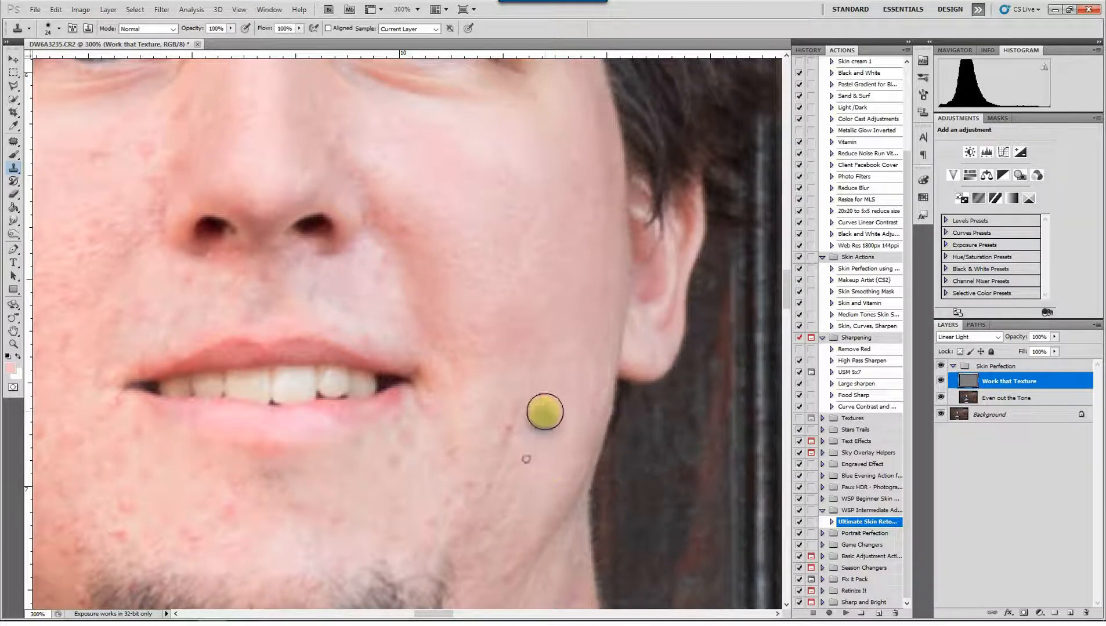
# Smooth the blemished texture on the cheek beside and below the mouth corner on the image's right side
pyautogui.moveTo(544, 412); pyautogui.dragTo(619, 253)
pyautogui.keyDown('alt'); pyautogui.click(618, 276); pyautogui.keyUp('alt')
pyautogui.click(594, 272)
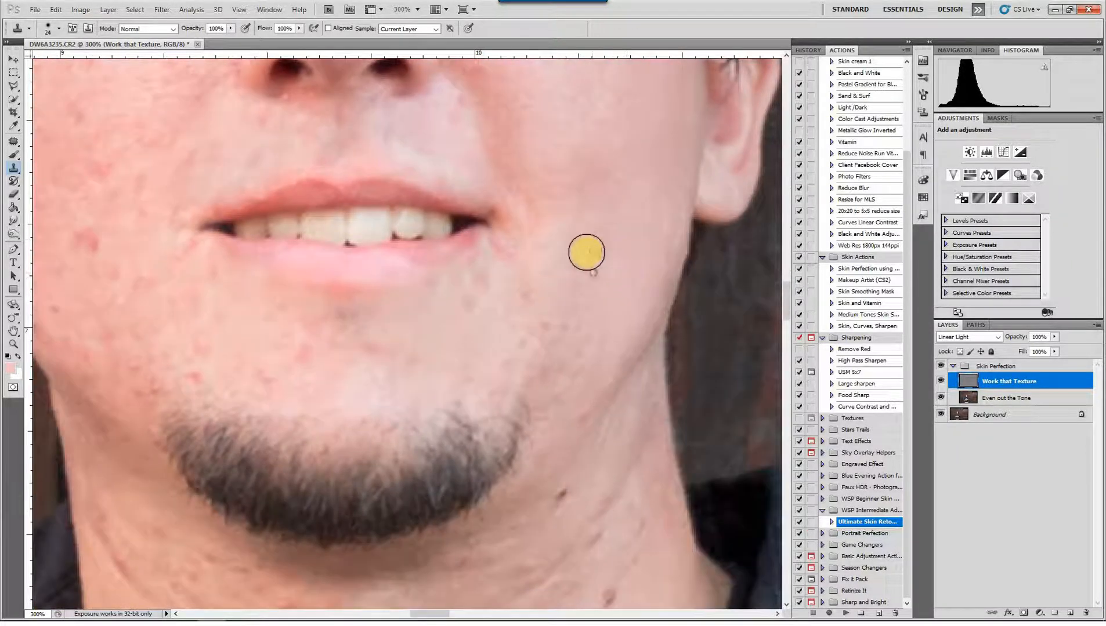
pyautogui.keyDown('alt'); pyautogui.click(585, 250); pyautogui.keyUp('alt')
pyautogui.click(557, 279)
pyautogui.keyDown('alt'); pyautogui.click(570, 286); pyautogui.keyUp('alt')
pyautogui.click(541, 273)
pyautogui.keyDown('alt'); pyautogui.click(526, 250); pyautogui.keyUp('alt')
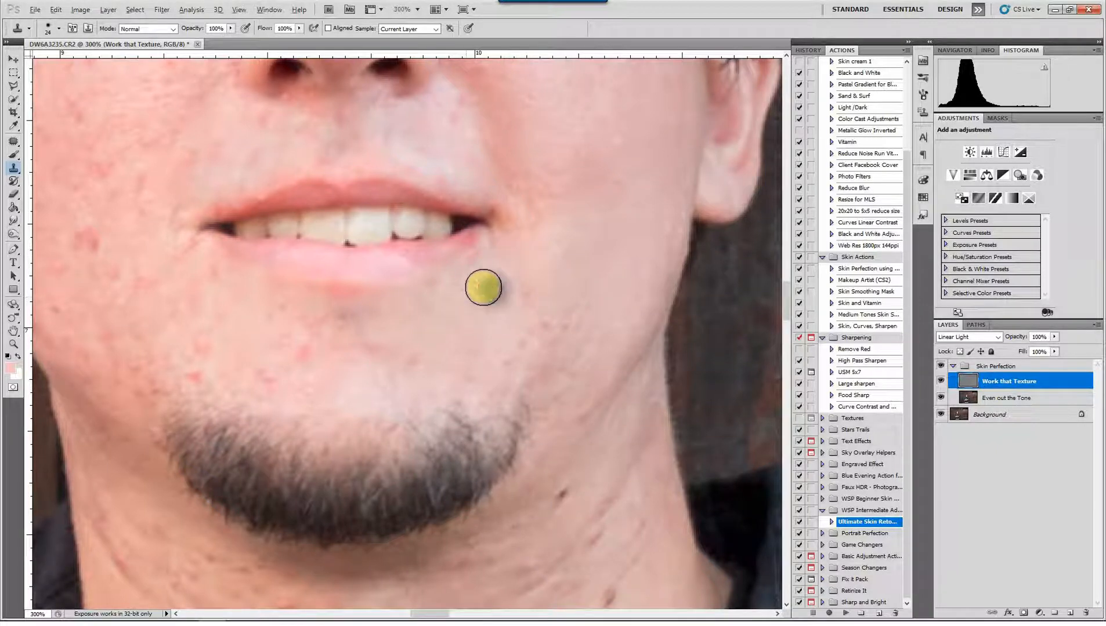
# Clone clean skin over the blemishes between the lower lip and the beard on the image's right side
pyautogui.keyDown('alt'); pyautogui.click(477, 269); pyautogui.keyUp('alt')
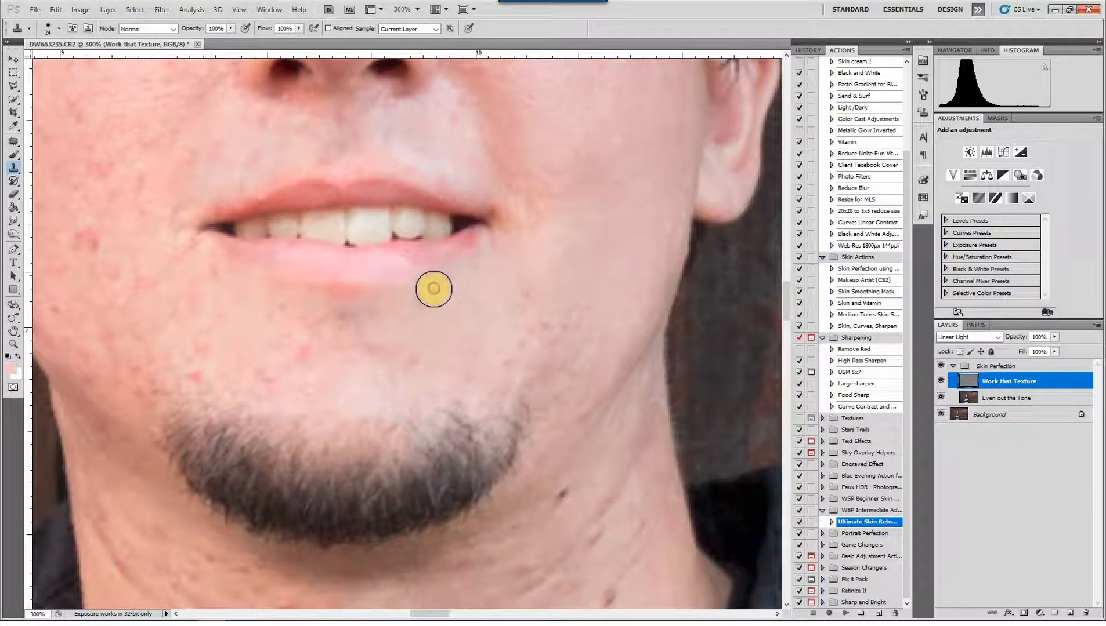
pyautogui.click(462, 326)
pyautogui.keyDown('alt'); pyautogui.click(459, 318); pyautogui.keyUp('alt')
pyautogui.click(480, 350)
pyautogui.keyDown('alt'); pyautogui.click(476, 348); pyautogui.keyUp('alt')
pyautogui.click(464, 374)
pyautogui.keyDown('alt'); pyautogui.click(477, 368); pyautogui.keyUp('alt')
pyautogui.click(506, 338)
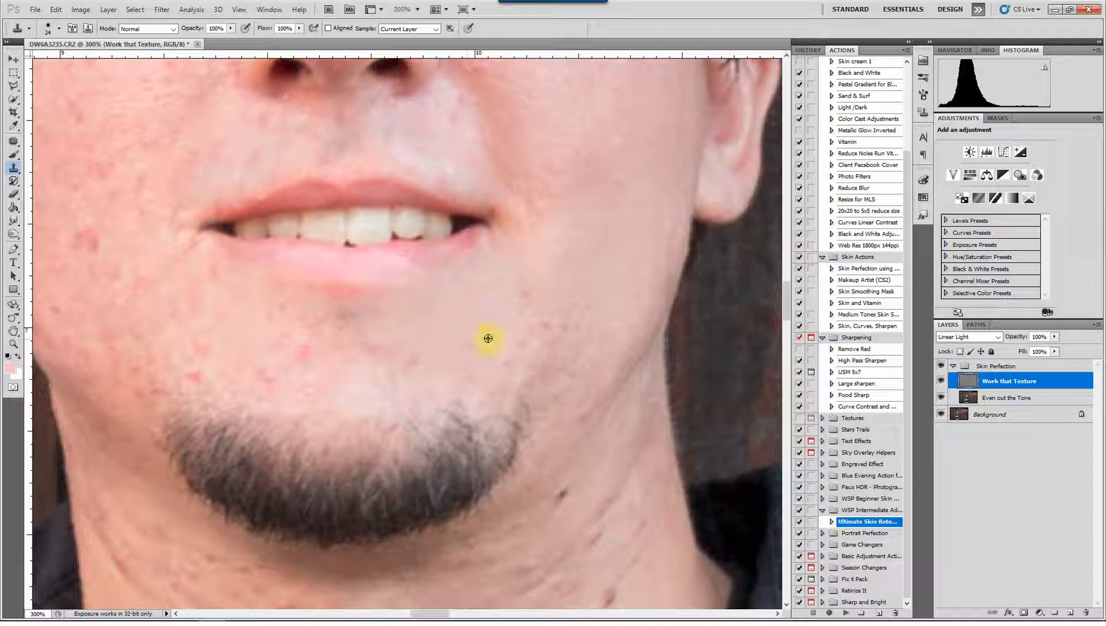
pyautogui.click(507, 359)
pyautogui.keyDown('alt'); pyautogui.click(503, 308); pyautogui.keyUp('alt')
# Remove the small spots diagonally below the mouth corner on the image's right side
pyautogui.click(523, 289)
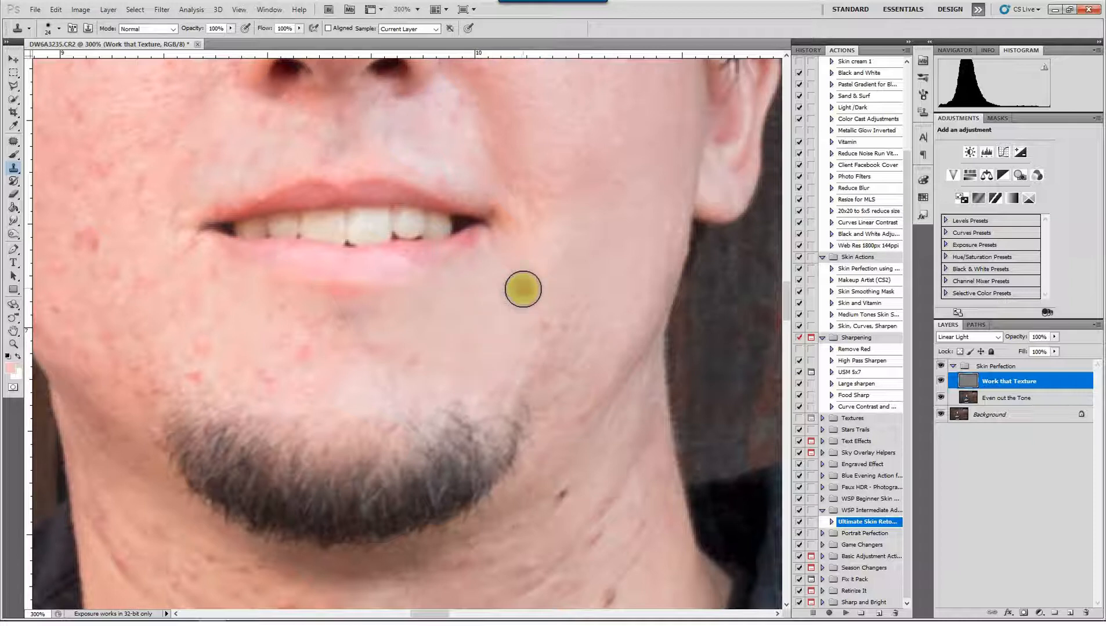
pyautogui.keyDown('alt'); pyautogui.click(525, 312); pyautogui.keyUp('alt')
pyautogui.click(530, 323)
pyautogui.click(537, 329)
pyautogui.keyDown('alt'); pyautogui.click(555, 281); pyautogui.keyUp('alt')
pyautogui.click(565, 323)
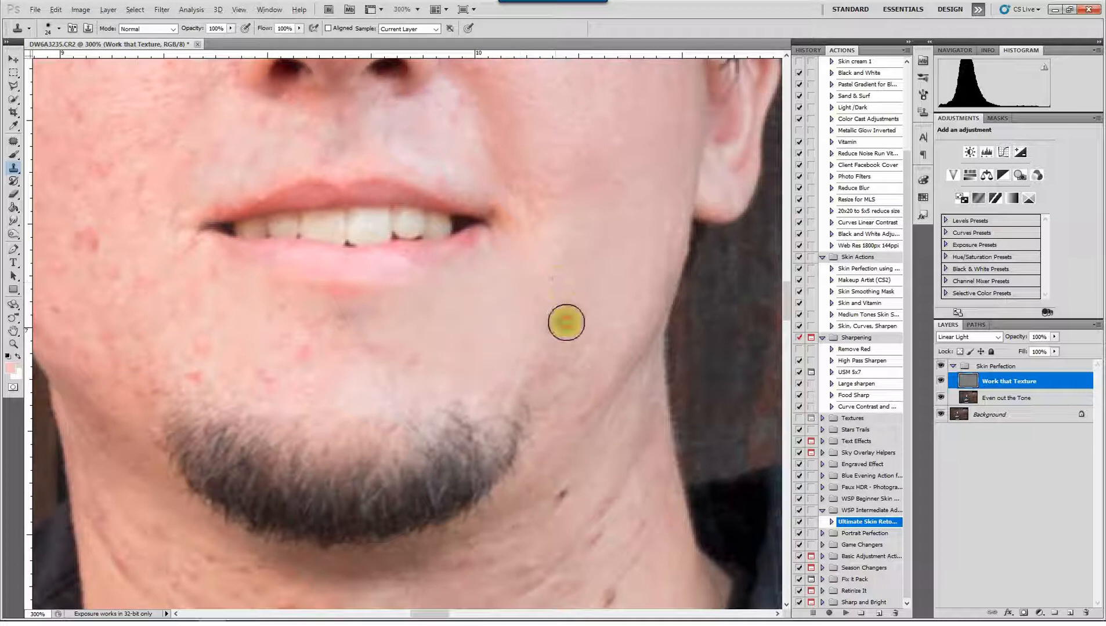
# Clone smooth texture over the rough skin between the beard's upper edge and the jawline
pyautogui.keyDown('alt'); pyautogui.click(580, 312); pyautogui.keyUp('alt')
pyautogui.click(554, 366)
pyautogui.click(546, 359)
pyautogui.click(581, 369)
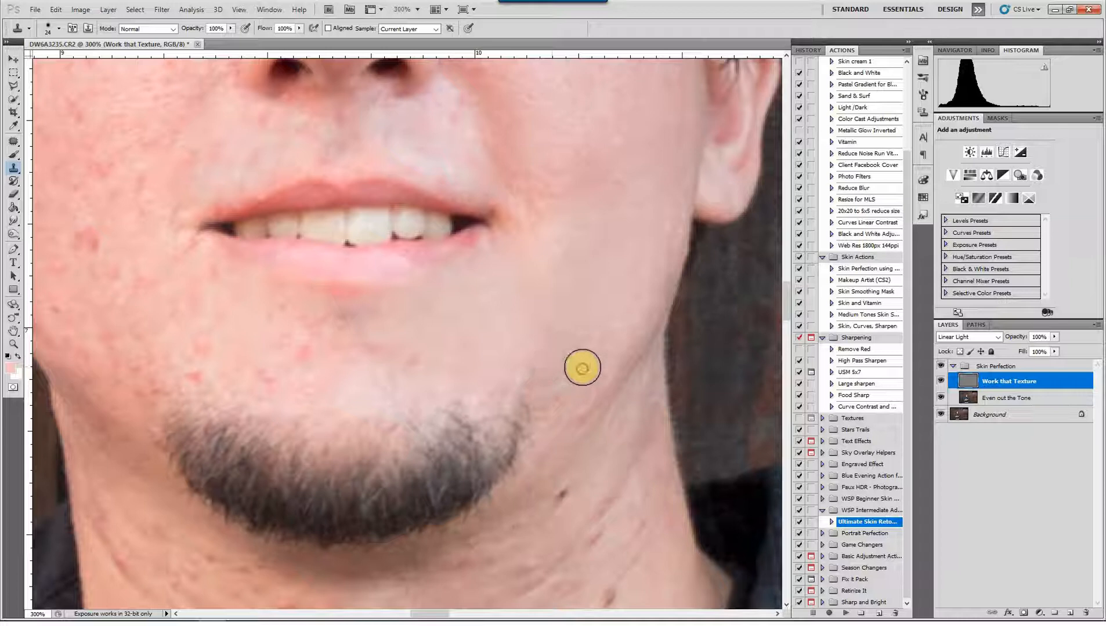
pyautogui.keyDown('alt'); pyautogui.click(589, 346); pyautogui.keyUp('alt')
pyautogui.click(569, 367)
pyautogui.click(562, 387)
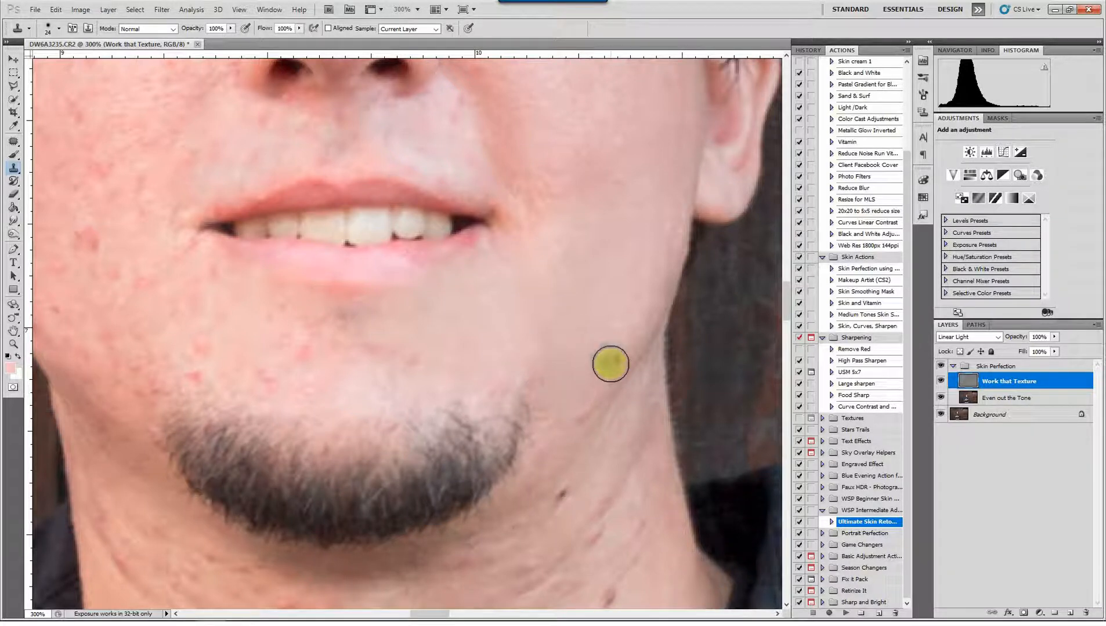
# Clean up the skin beside the beard's outer edge, under the jaw on the image's right side
pyautogui.scroll(-3, 611, 365)
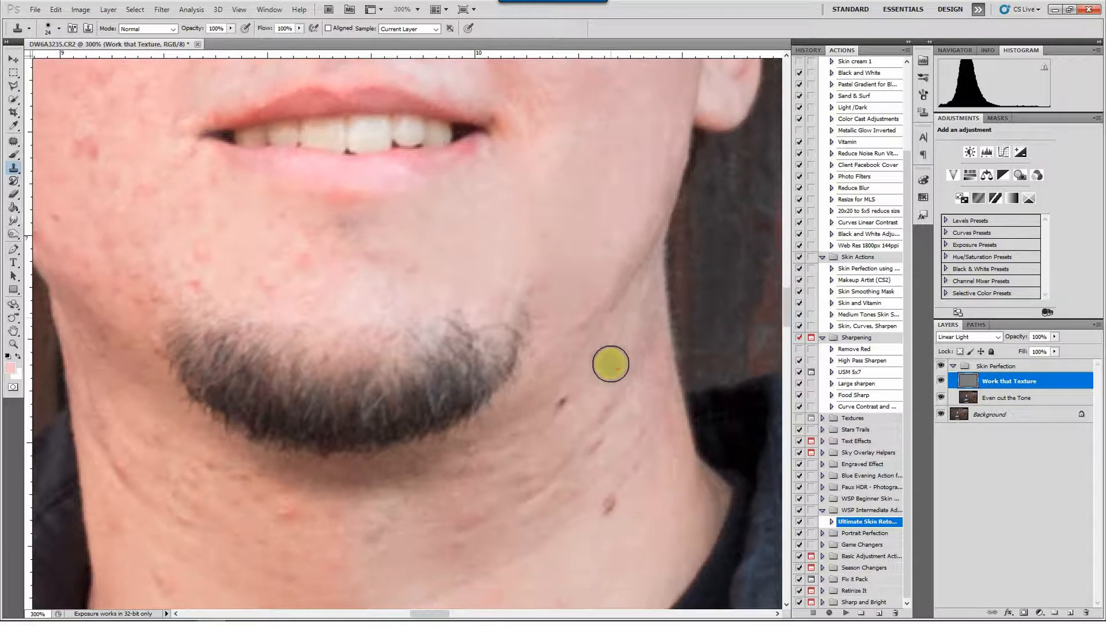
pyautogui.click(580, 317)
pyautogui.scroll(-1, 561, 392)
pyautogui.click(577, 343)
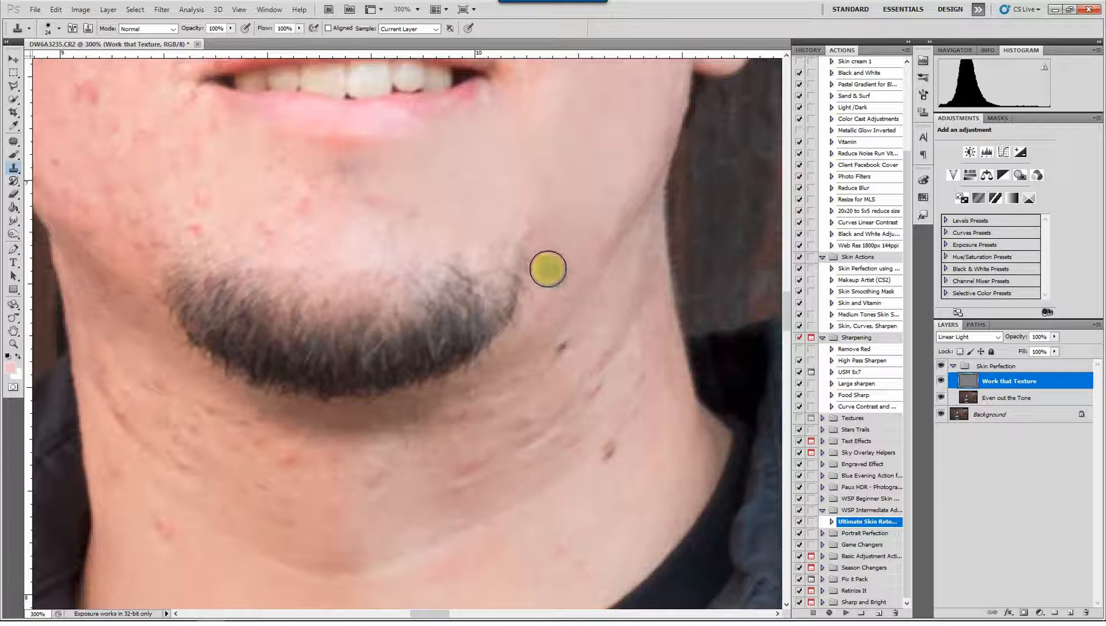
pyautogui.click(546, 267)
pyautogui.click(481, 184)
# Clone clean skin over the red spots in the middle of the chin, between the lower lip and the beard
pyautogui.moveTo(476, 198); pyautogui.dragTo(661, 204)
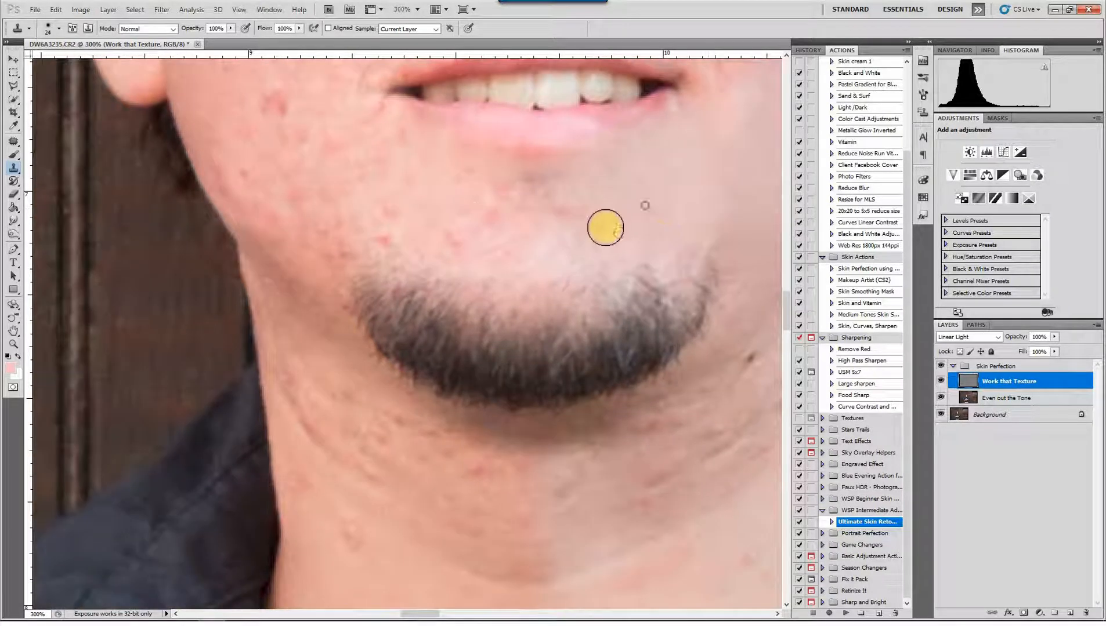
pyautogui.click(574, 209)
pyautogui.click(549, 210)
pyautogui.click(520, 229)
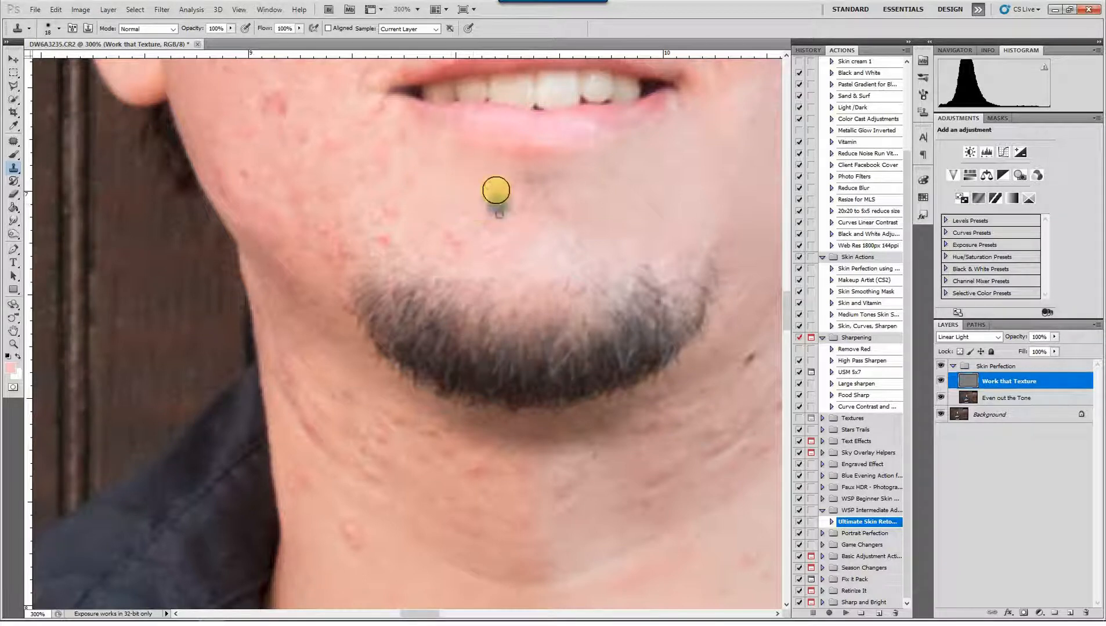
pyautogui.keyDown('alt'); pyautogui.click(450, 186); pyautogui.keyUp('alt')
pyautogui.moveTo(460, 249)
pyautogui.mouseDown()
pyautogui.moveTo(485, 219)
pyautogui.moveTo(496, 254)
pyautogui.mouseUp()
# Remove the red spots between the mouth corner and the beard's upper tip on the image's left side
pyautogui.moveTo(471, 208); pyautogui.dragTo(549, 225)
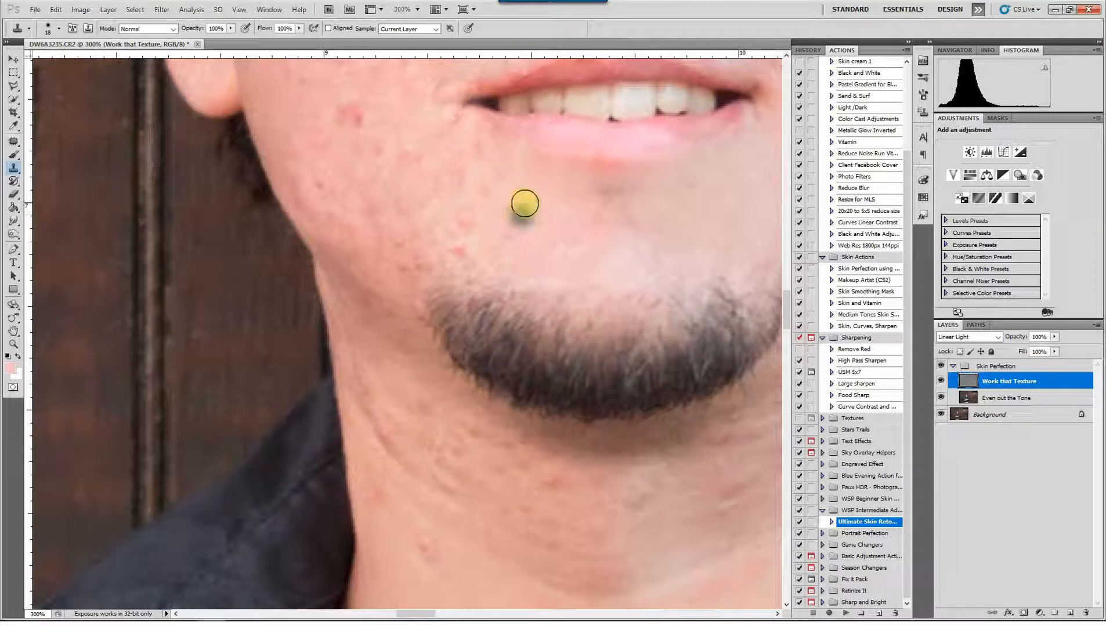
pyautogui.keyDown('alt'); pyautogui.click(468, 212); pyautogui.keyUp('alt')
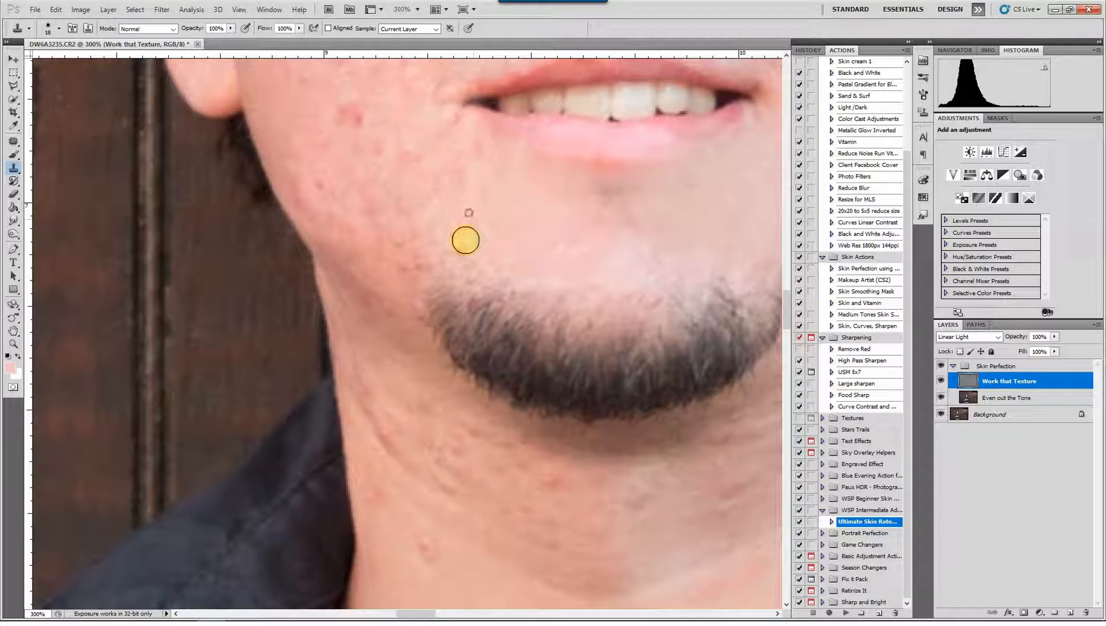
pyautogui.click(459, 250)
pyautogui.click(449, 232)
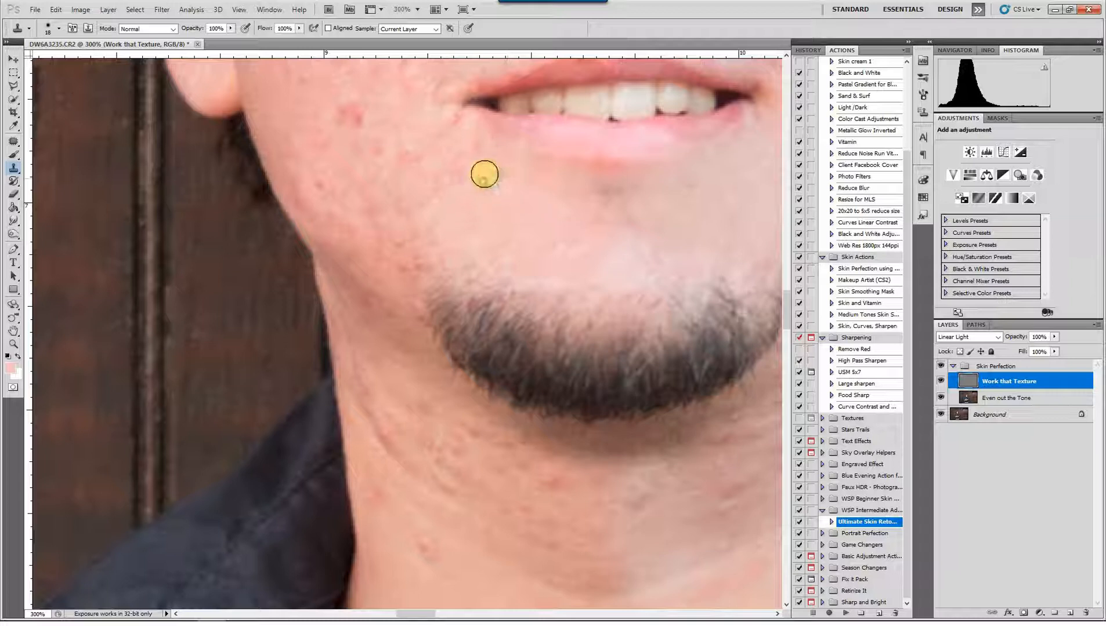
pyautogui.keyDown('alt'); pyautogui.click(442, 134); pyautogui.keyUp('alt')
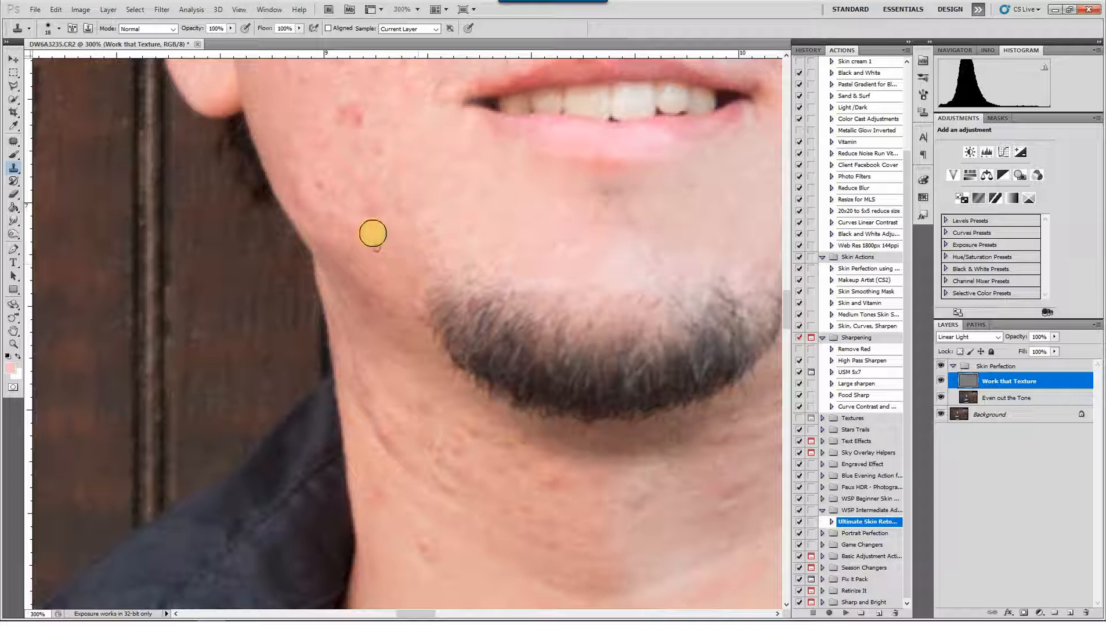
# Set the Clone Stamp brush size to 24 and clean up the spots along the jaw below the earlobe on the image's left side
pyautogui.moveTo(482, 161); pyautogui.dragTo(615, 291)
pyautogui.keyDown('alt'); pyautogui.rightClick(539, 270); pyautogui.keyUp('alt')
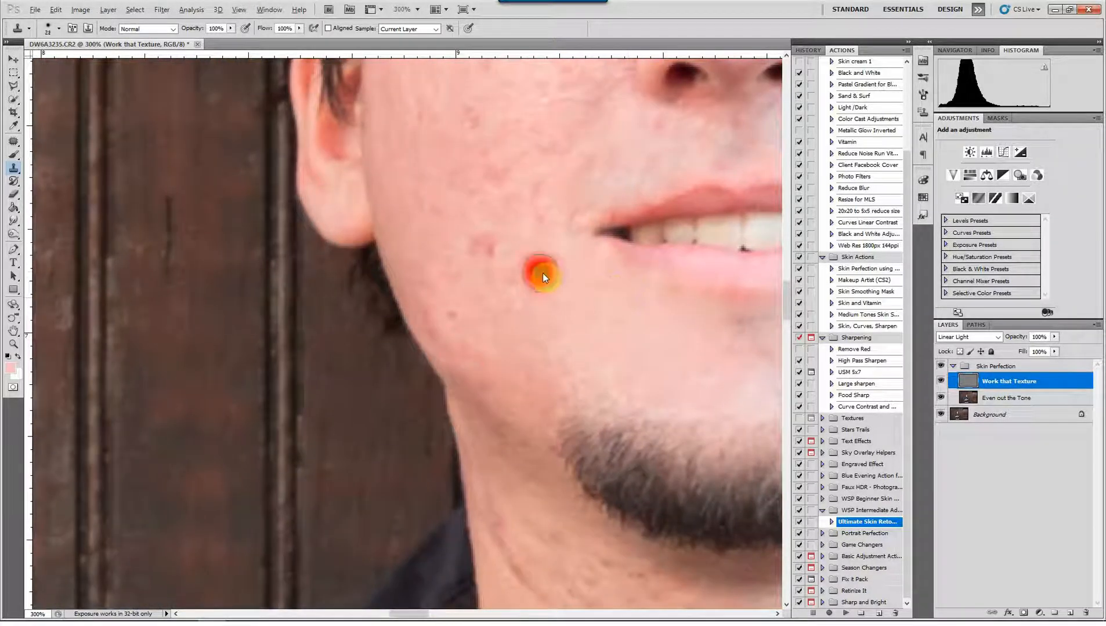
pyautogui.keyDown('alt'); pyautogui.click(418, 234); pyautogui.keyUp('alt')
pyautogui.click(435, 323)
pyautogui.click(450, 318)
pyautogui.keyDown('alt'); pyautogui.click(418, 256); pyautogui.keyUp('alt')
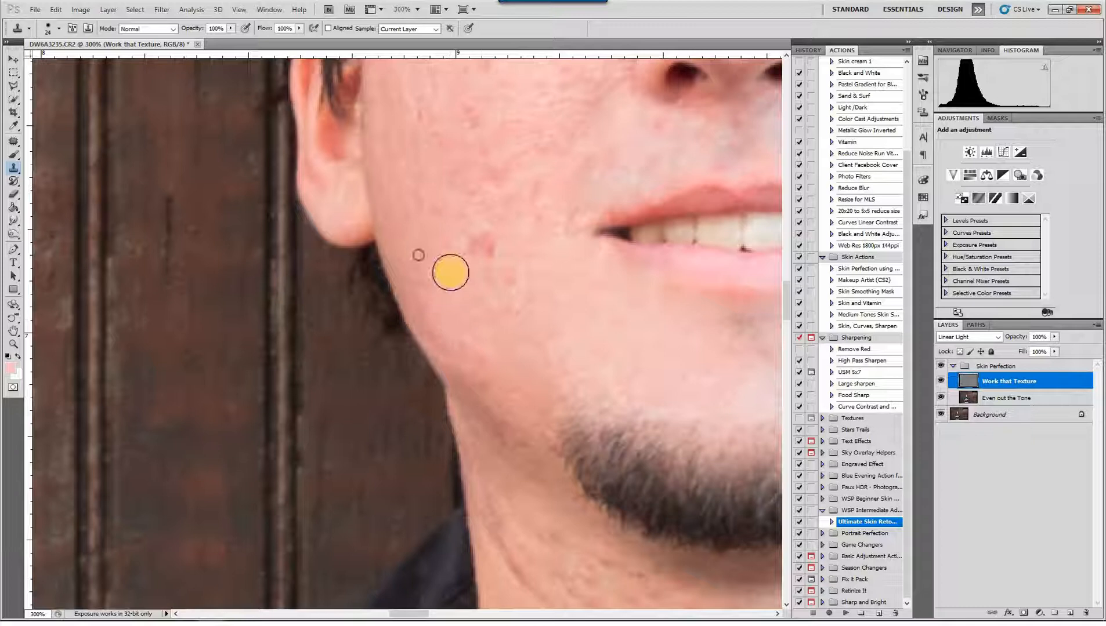
# Clone smooth skin over the red spots on the upper cheek beneath the eye, toward the nose
pyautogui.moveTo(451, 273)
pyautogui.mouseDown()
pyautogui.moveTo(508, 245)
pyautogui.moveTo(479, 244)
pyautogui.moveTo(513, 281)
pyautogui.moveTo(518, 230)
pyautogui.moveTo(548, 414)
pyautogui.mouseUp()
pyautogui.keyDown('alt'); pyautogui.click(432, 246); pyautogui.keyUp('alt')
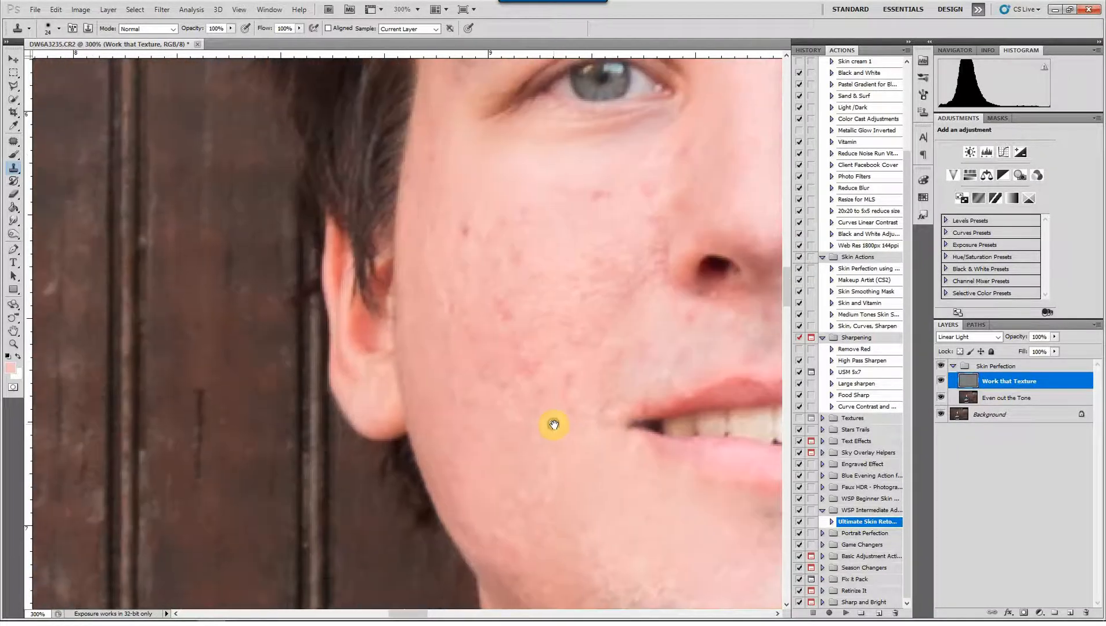
pyautogui.moveTo(590, 283); pyautogui.dragTo(570, 276)
pyautogui.keyDown('alt'); pyautogui.click(587, 231); pyautogui.keyUp('alt')
pyautogui.click(650, 191)
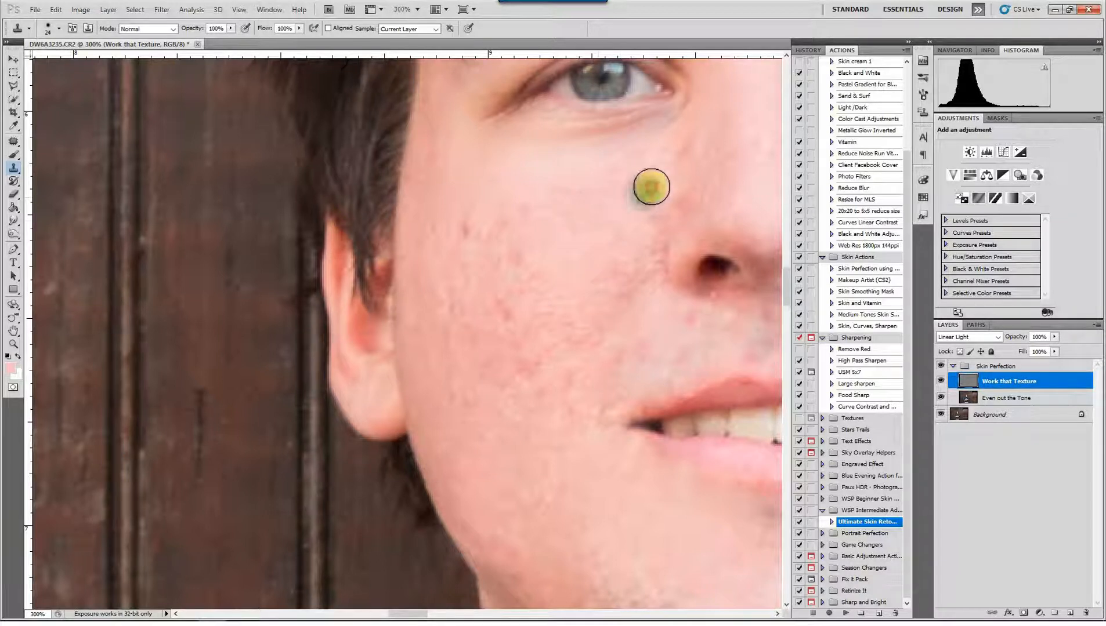
# Smooth the rough texture on the inner cheek beside the nostril on the image's left side
pyautogui.keyDown('alt'); pyautogui.click(619, 223); pyautogui.keyUp('alt')
pyautogui.click(619, 233)
pyautogui.keyDown('alt'); pyautogui.click(603, 254); pyautogui.keyUp('alt')
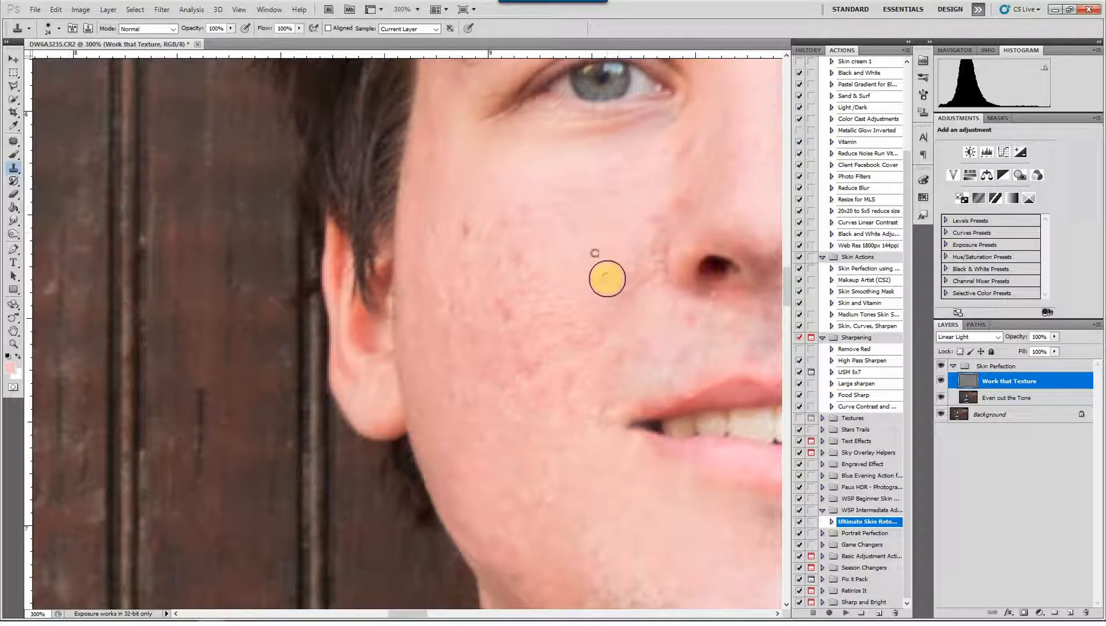
pyautogui.click(604, 294)
pyautogui.keyDown('alt'); pyautogui.click(650, 213); pyautogui.keyUp('alt')
pyautogui.click(627, 247)
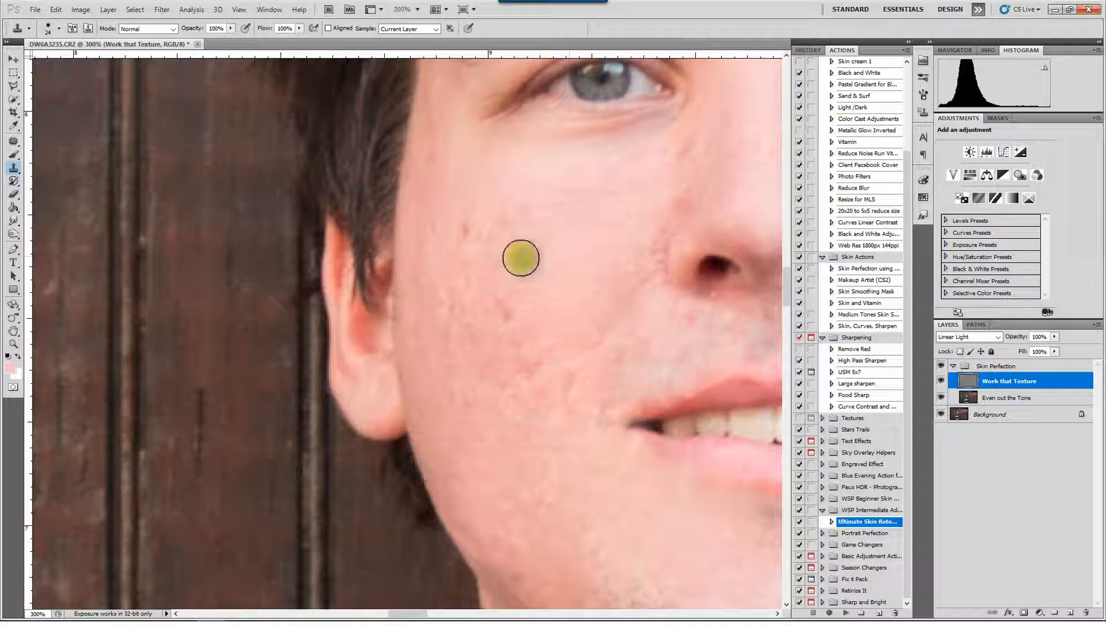
# Remove the dark and red spots on the outer cheek, level with the upper half of the ear
pyautogui.keyDown('alt'); pyautogui.click(531, 218); pyautogui.keyUp('alt')
pyautogui.click(496, 230)
pyautogui.moveTo(495, 230); pyautogui.dragTo(457, 237)
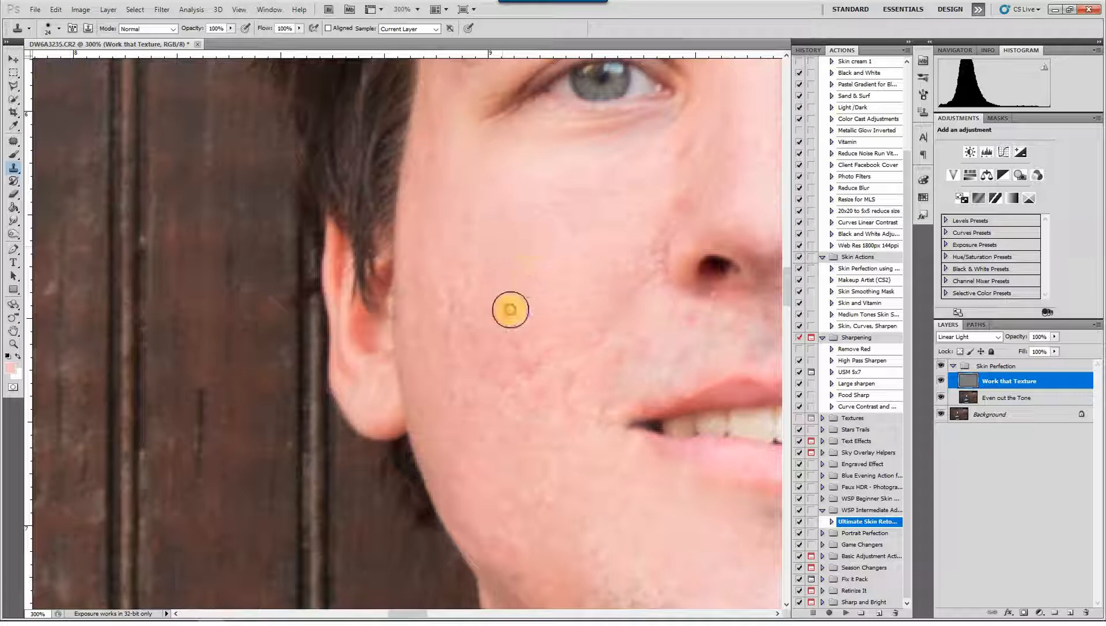
pyautogui.moveTo(511, 310); pyautogui.dragTo(500, 314)
pyautogui.moveTo(496, 262); pyautogui.dragTo(478, 288)
pyautogui.moveTo(474, 276); pyautogui.dragTo(459, 304)
pyautogui.click(449, 290)
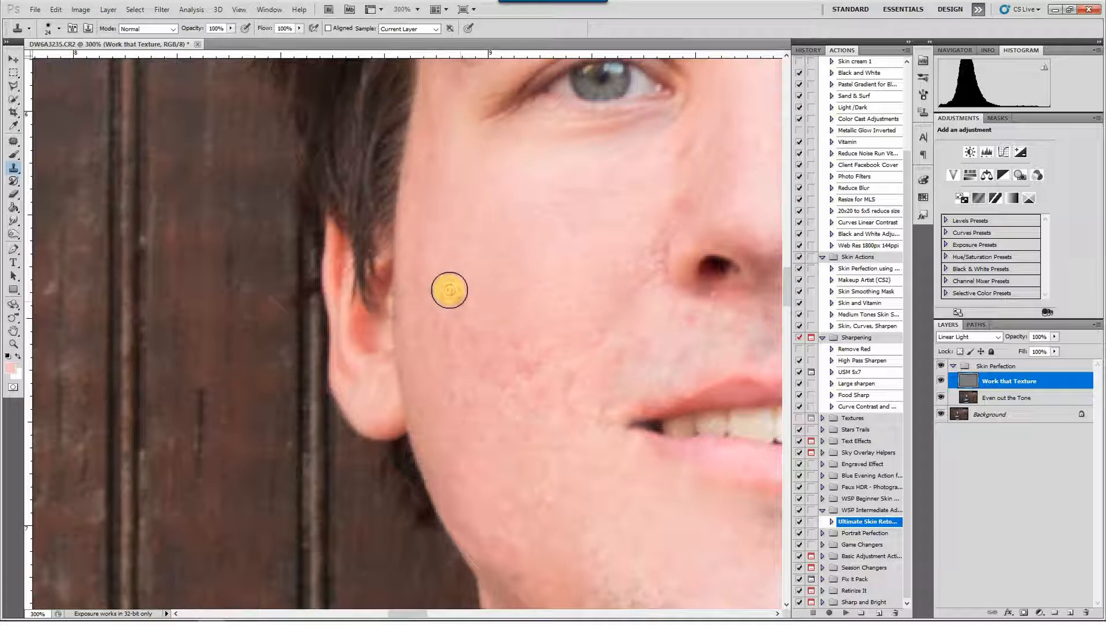
# Clone clean texture over the marks on the outer cheek directly in front of the ear's lower half
pyautogui.click(446, 281)
pyautogui.click(469, 334)
pyautogui.click(462, 336)
pyautogui.click(461, 317)
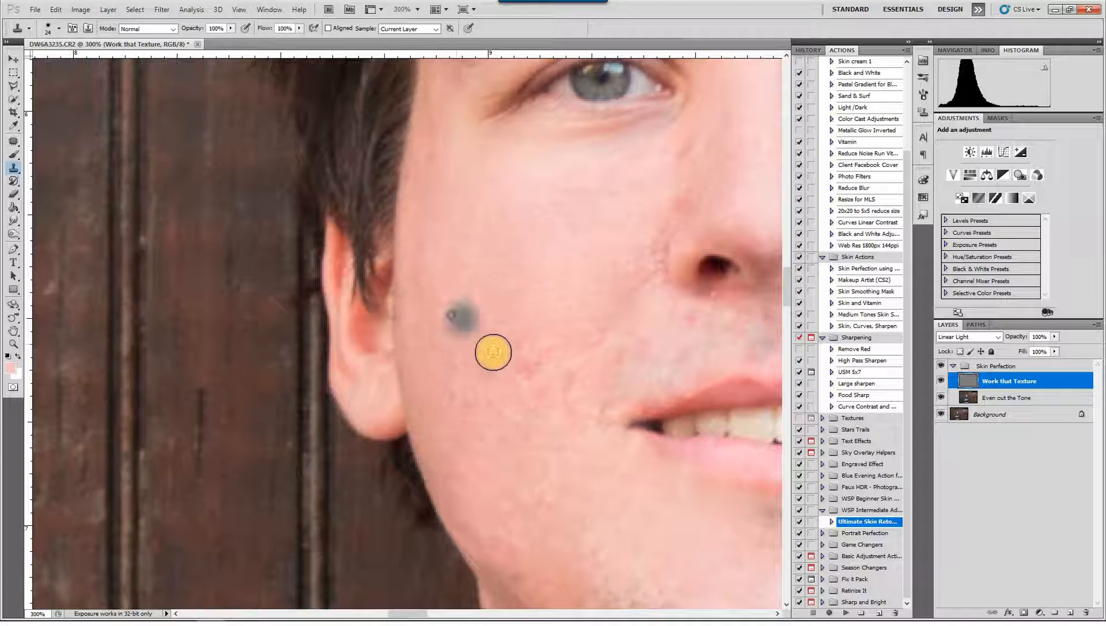
pyautogui.click(493, 353)
# Clean up the reddish bumps in the middle of the cheek, between the earlobe and the upper lip
pyautogui.click(528, 329)
pyautogui.click(515, 344)
pyautogui.click(496, 340)
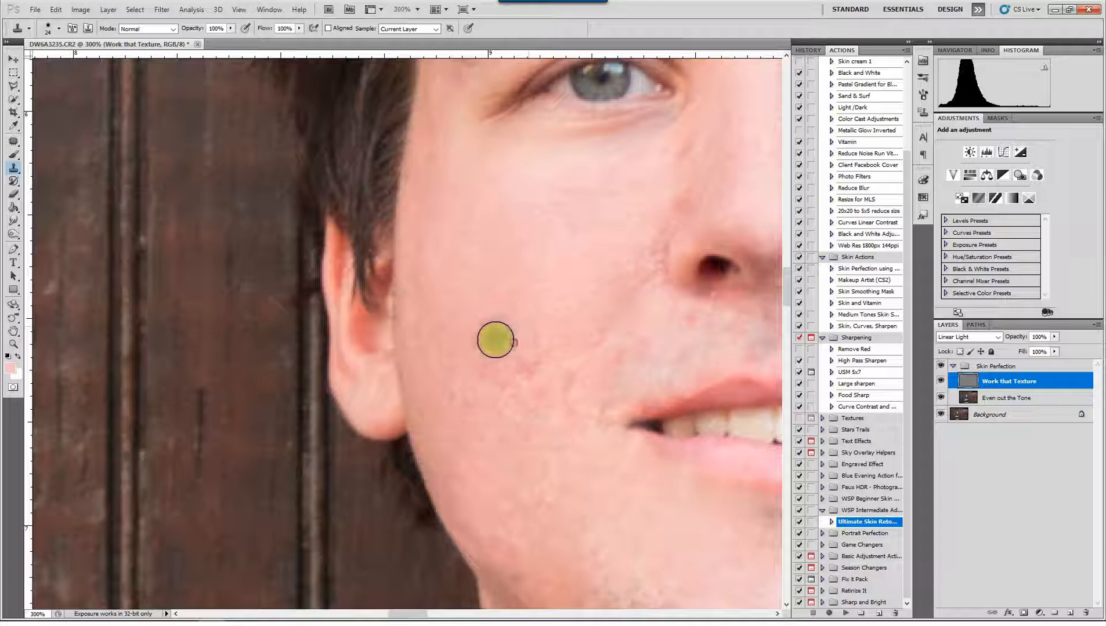
pyautogui.click(542, 363)
pyautogui.click(550, 351)
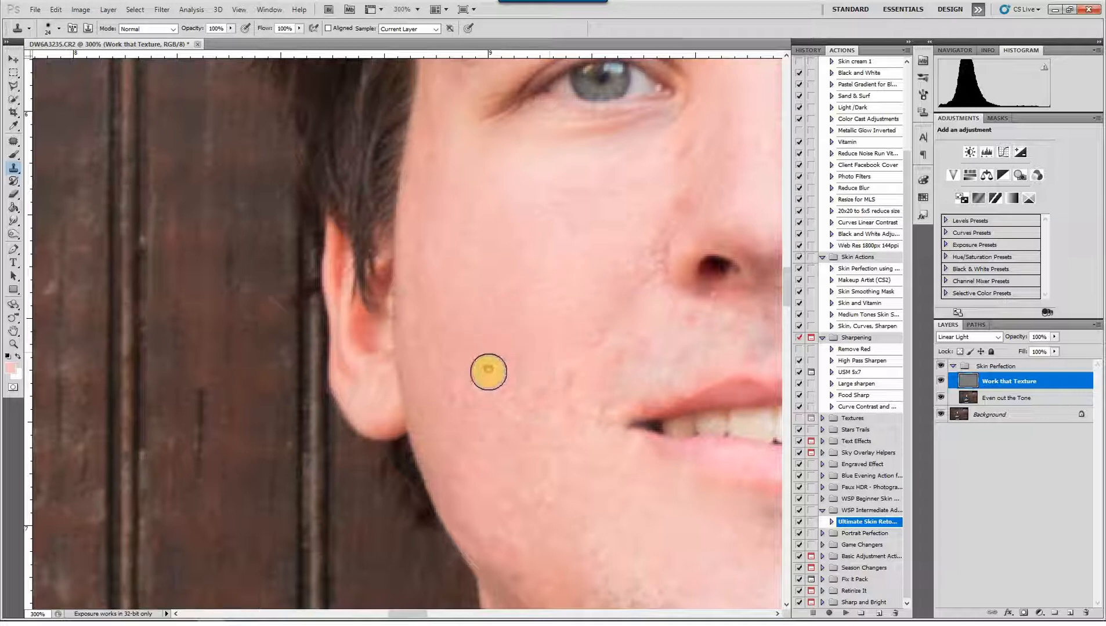
pyautogui.click(454, 392)
# Remove the spots between the nostril and the upper lip on the image's left side
pyautogui.click(606, 340)
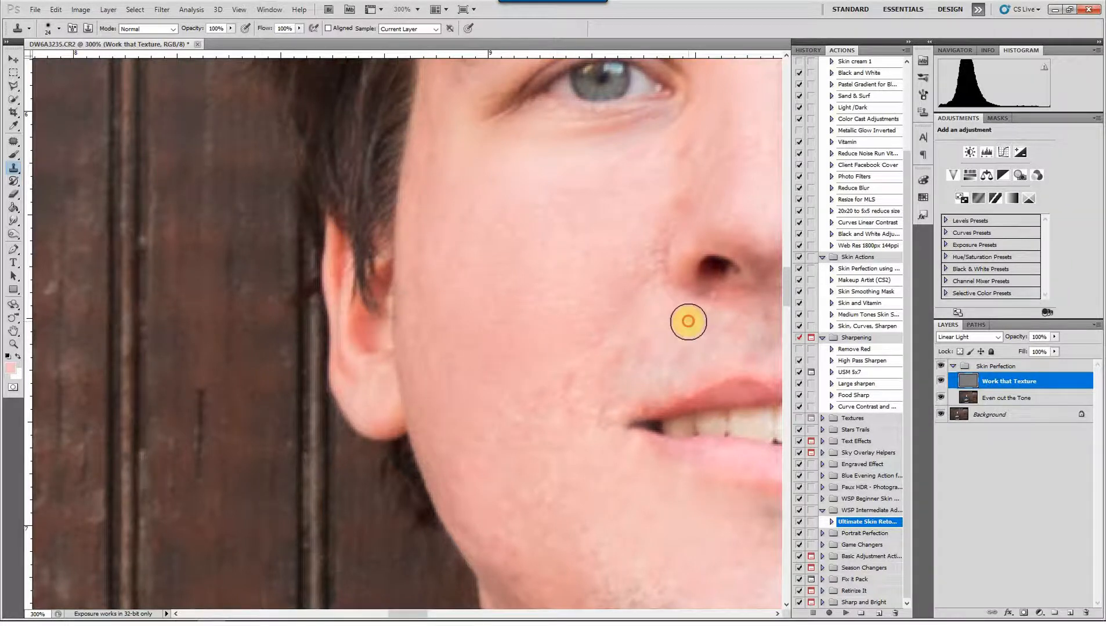
pyautogui.click(688, 322)
pyautogui.click(625, 353)
# Smooth the blemished cheek skin just outside the mouth corner on the image's left side
pyautogui.moveTo(597, 316)
pyautogui.mouseDown()
pyautogui.moveTo(587, 244)
pyautogui.moveTo(550, 177)
pyautogui.mouseUp()
pyautogui.keyDown('alt'); pyautogui.click(491, 234); pyautogui.keyUp('alt')
pyautogui.click(517, 241)
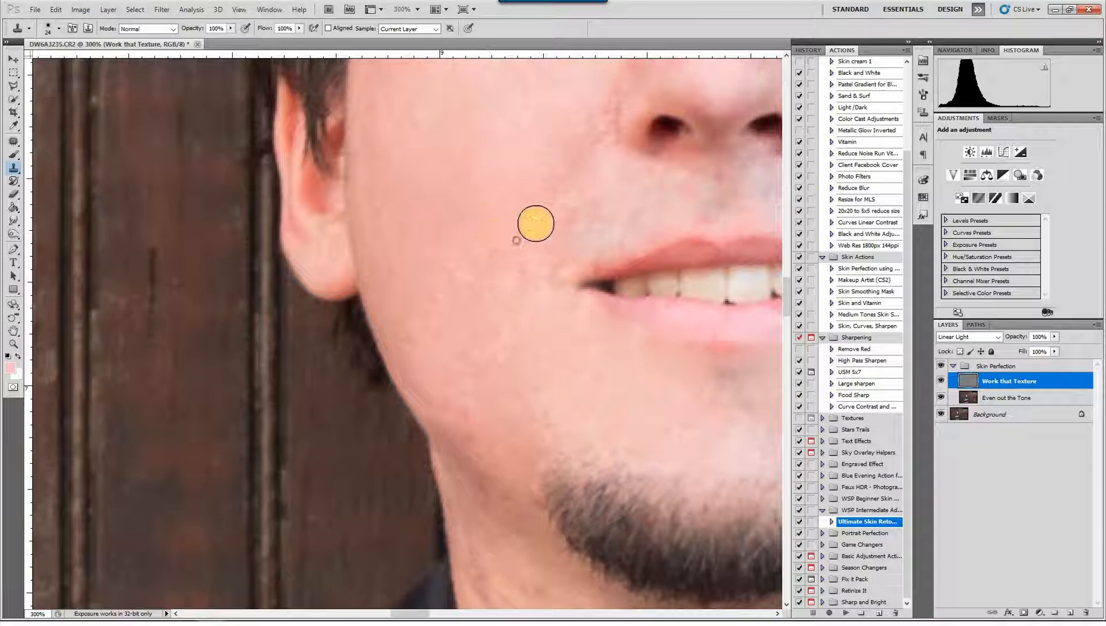
pyautogui.click(535, 225)
pyautogui.click(510, 260)
pyautogui.click(530, 272)
pyautogui.click(504, 269)
pyautogui.click(479, 272)
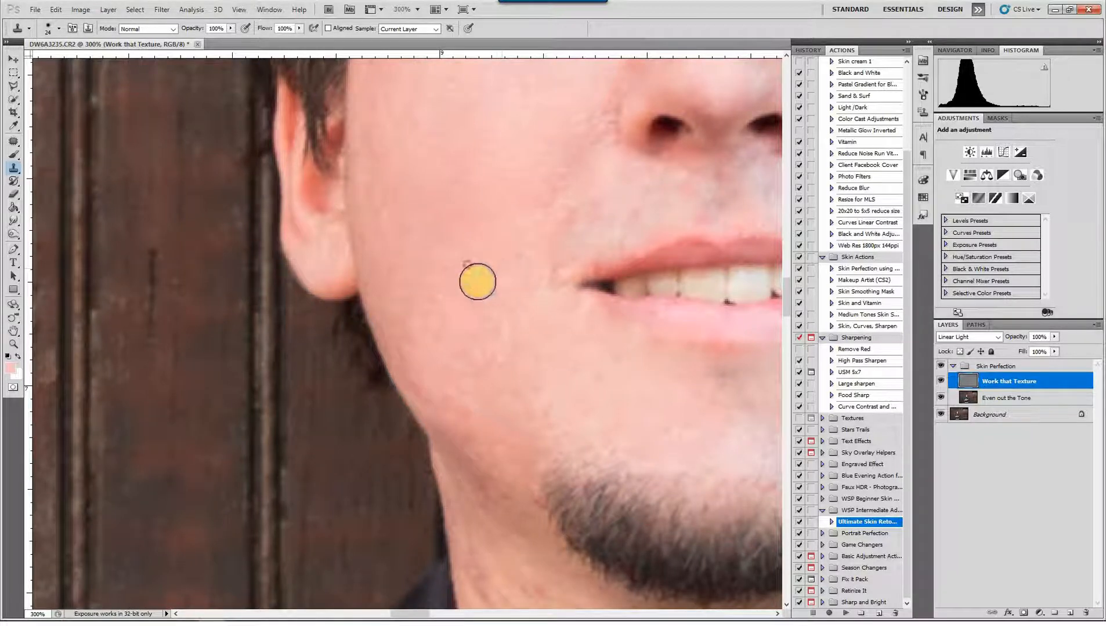
# Clone clean skin along the lower jaw toward the beard's outer edge on the image's left side
pyautogui.scroll(-3, 493, 313)
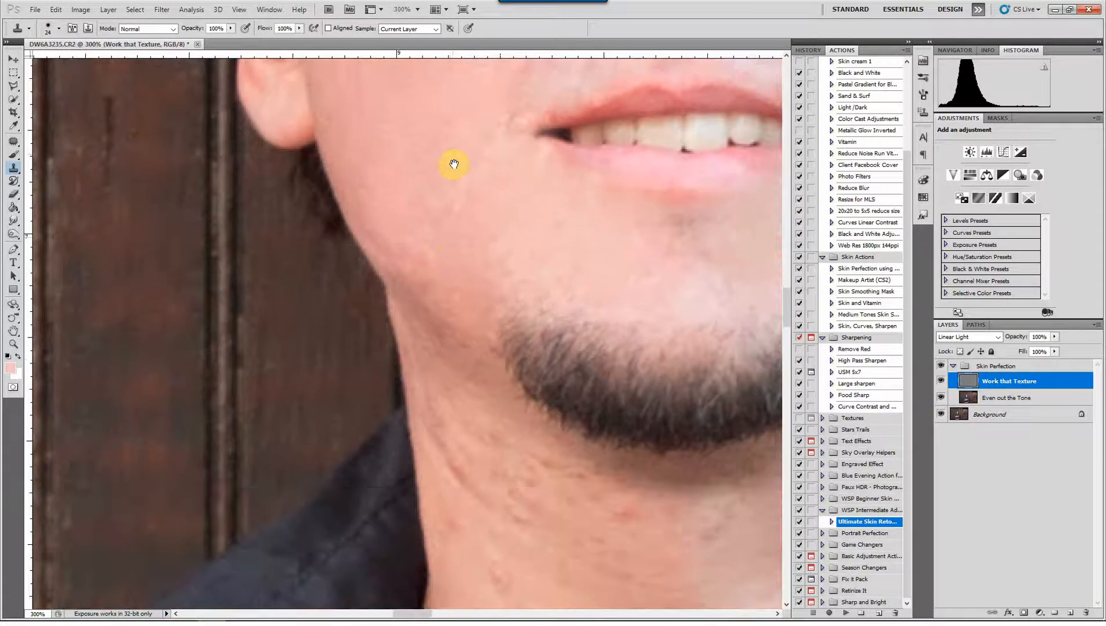
pyautogui.keyDown('alt'); pyautogui.click(450, 237); pyautogui.keyUp('alt')
pyautogui.click(428, 266)
pyautogui.click(458, 299)
pyautogui.click(461, 325)
pyautogui.click(496, 341)
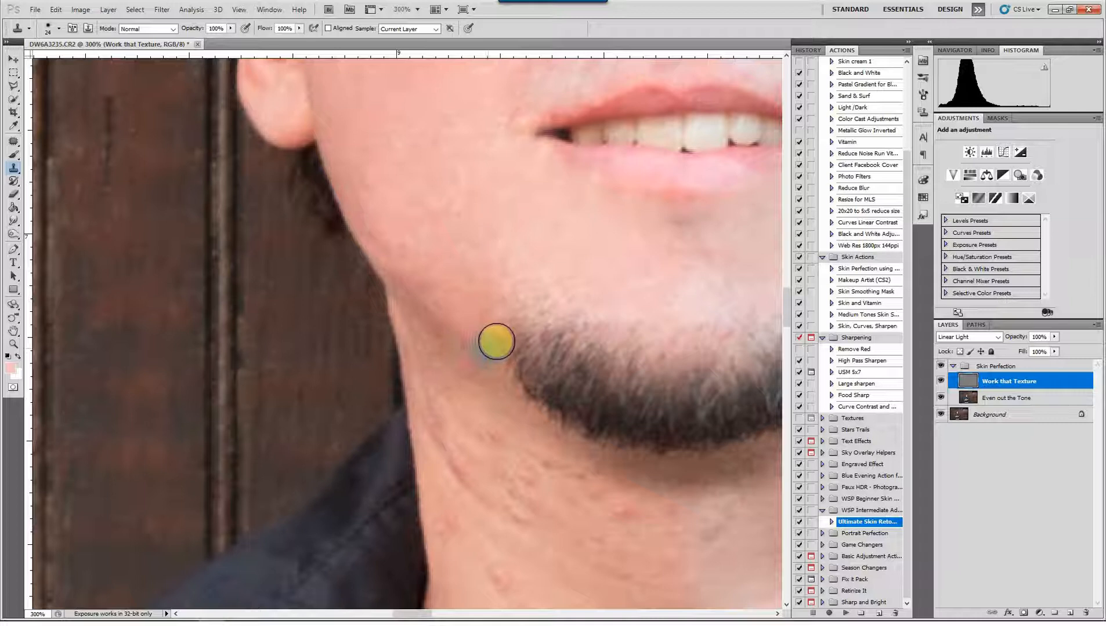
pyautogui.click(490, 348)
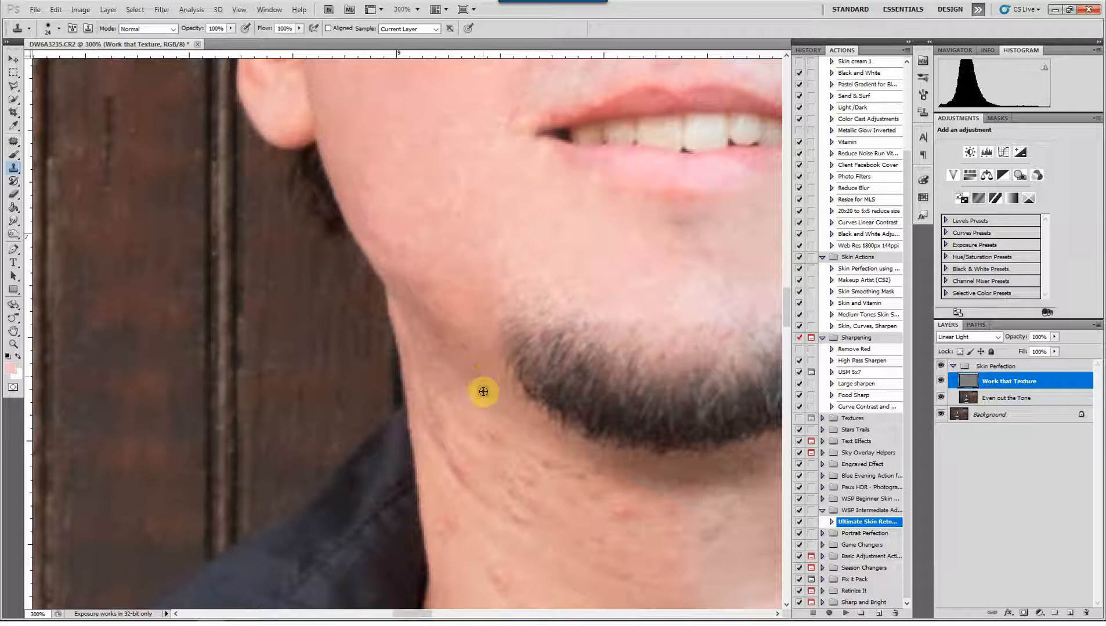
# Remove the crease and spots on the side of the neck next to the jacket collar on the image's left side
pyautogui.click(462, 386)
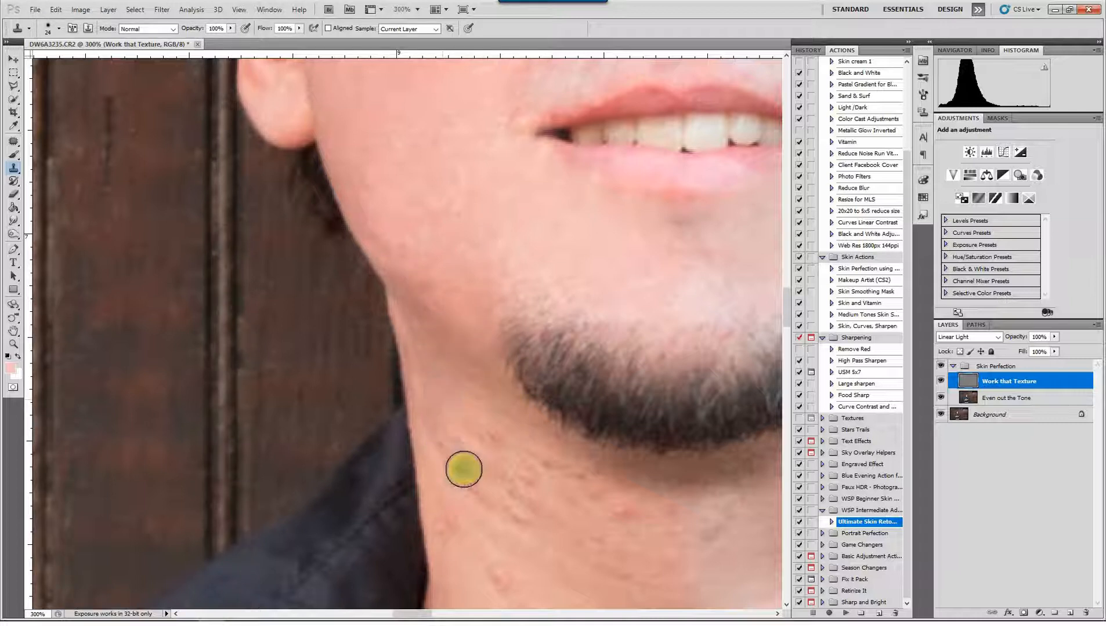
pyautogui.keyDown('alt'); pyautogui.click(447, 564); pyautogui.keyUp('alt')
pyautogui.click(455, 523)
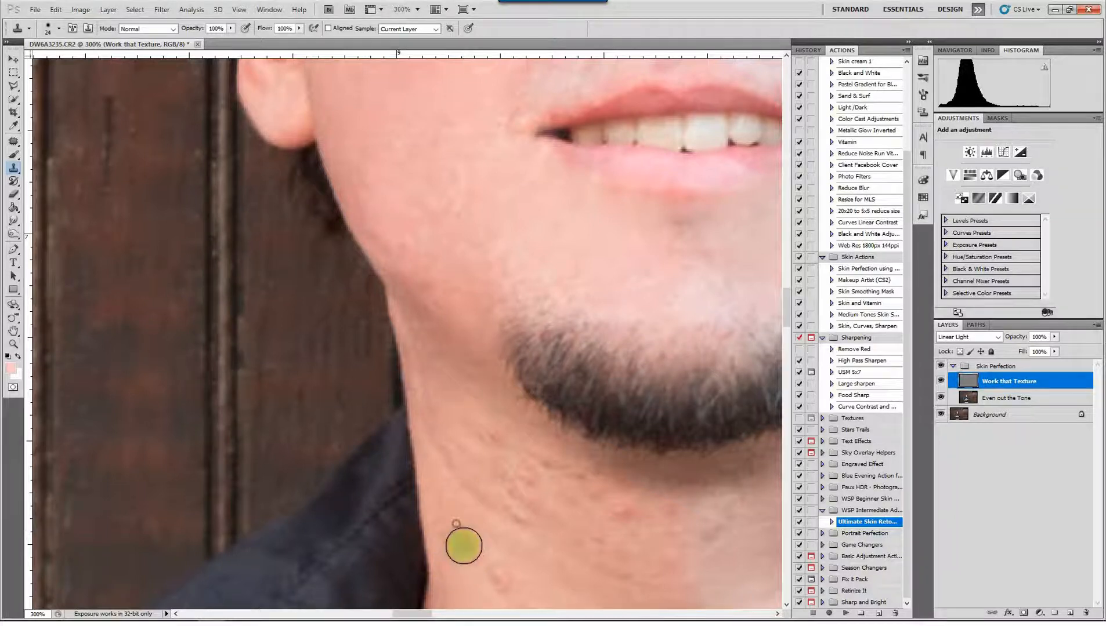
pyautogui.click(463, 546)
pyautogui.click(500, 580)
# Clone away the red spots on the lower neck above the shirt collar on the image's left side
pyautogui.moveTo(552, 542); pyautogui.dragTo(442, 390)
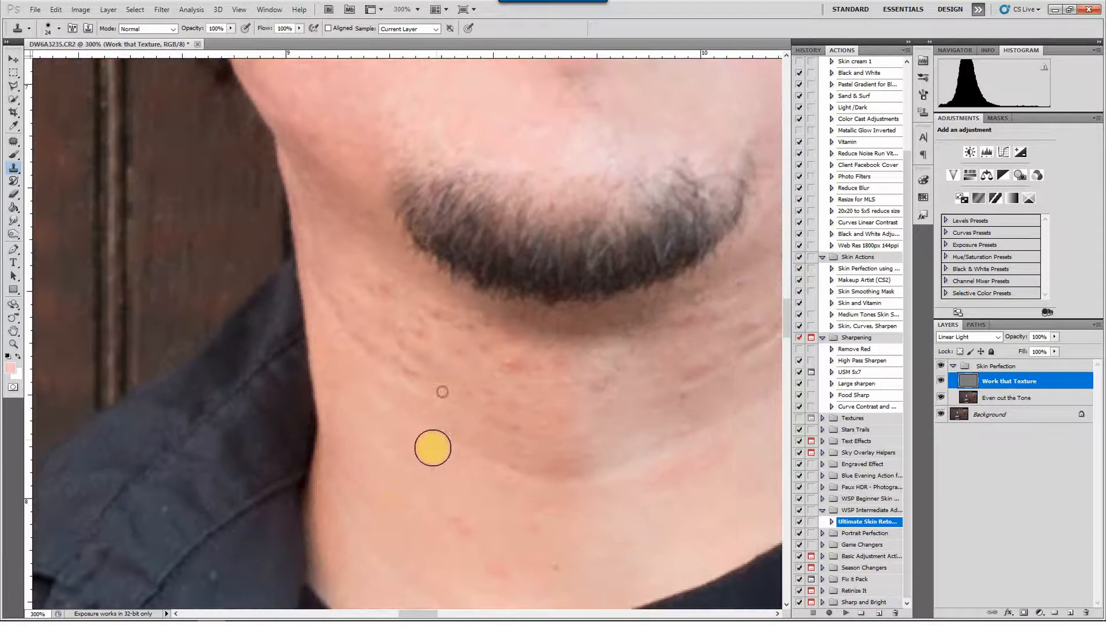
pyautogui.keyDown('alt'); pyautogui.click(395, 505); pyautogui.keyUp('alt')
pyautogui.click(452, 530)
pyautogui.click(504, 569)
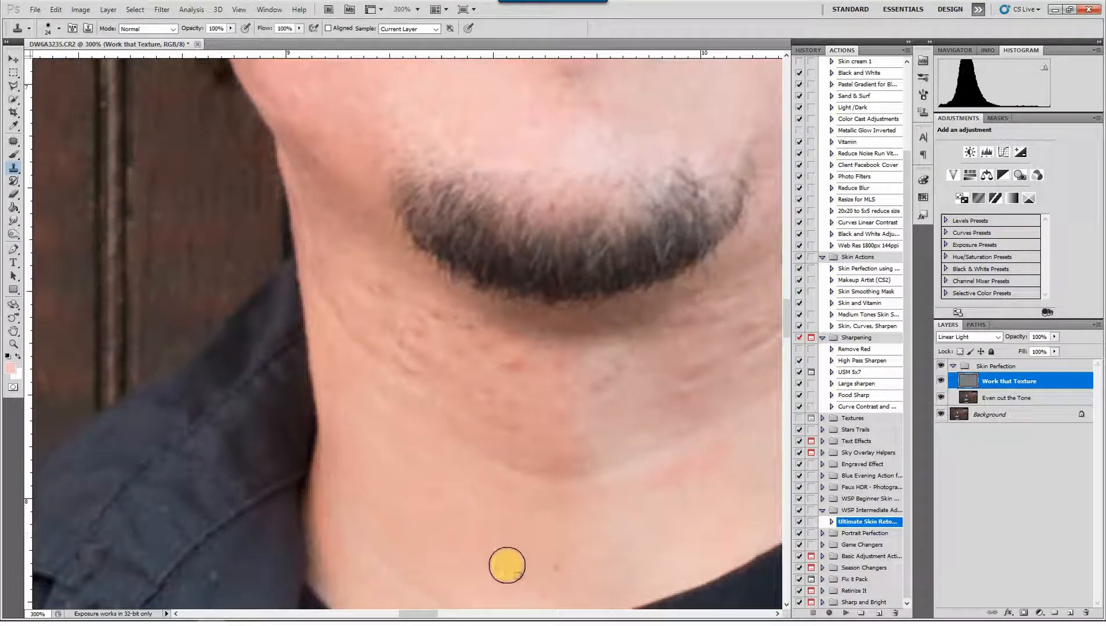
pyautogui.click(535, 525)
pyautogui.moveTo(462, 500); pyautogui.dragTo(481, 507)
pyautogui.keyDown('alt'); pyautogui.click(479, 521); pyautogui.keyUp('alt')
# Enlarge the Clone Stamp brush to 43 and smooth the bumpy neck skin below the beard on the image's left side
pyautogui.click(545, 385)
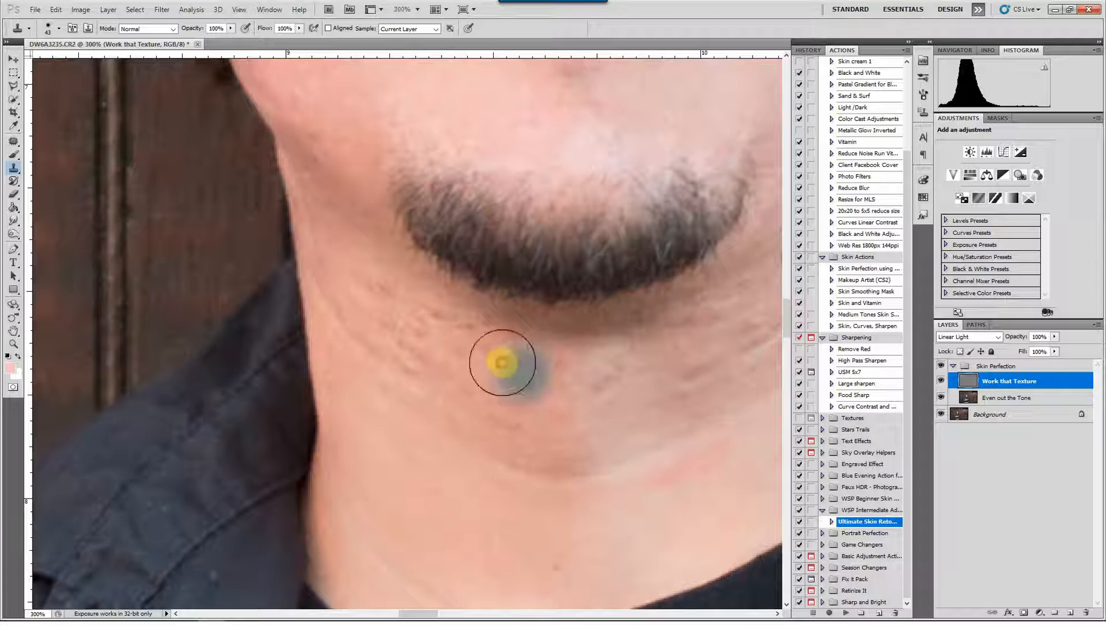
pyautogui.click(495, 363)
pyautogui.click(500, 406)
pyautogui.moveTo(467, 344)
pyautogui.mouseDown()
pyautogui.moveTo(402, 313)
pyautogui.moveTo(381, 287)
pyautogui.mouseUp()
pyautogui.click(401, 362)
pyautogui.click(368, 331)
pyautogui.click(355, 312)
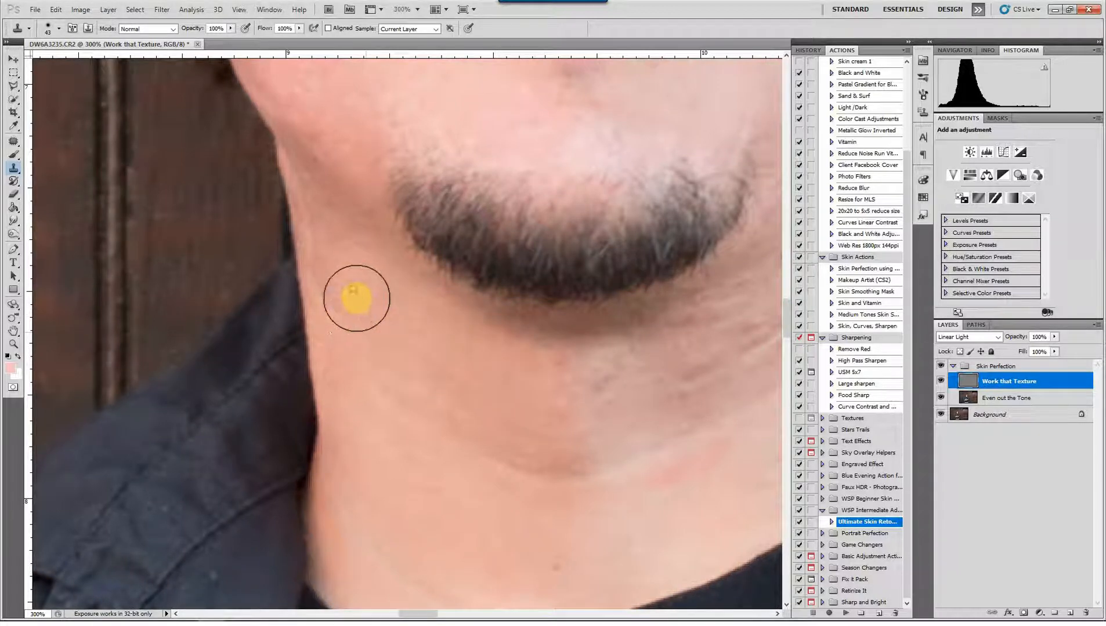
# Clean up the remaining rough texture across the neck toward the centre, directly beneath the beard
pyautogui.click(354, 309)
pyautogui.click(446, 371)
pyautogui.click(497, 403)
pyautogui.click(570, 384)
pyautogui.click(598, 388)
pyautogui.keyDown('alt'); pyautogui.click(571, 372); pyautogui.keyUp('alt')
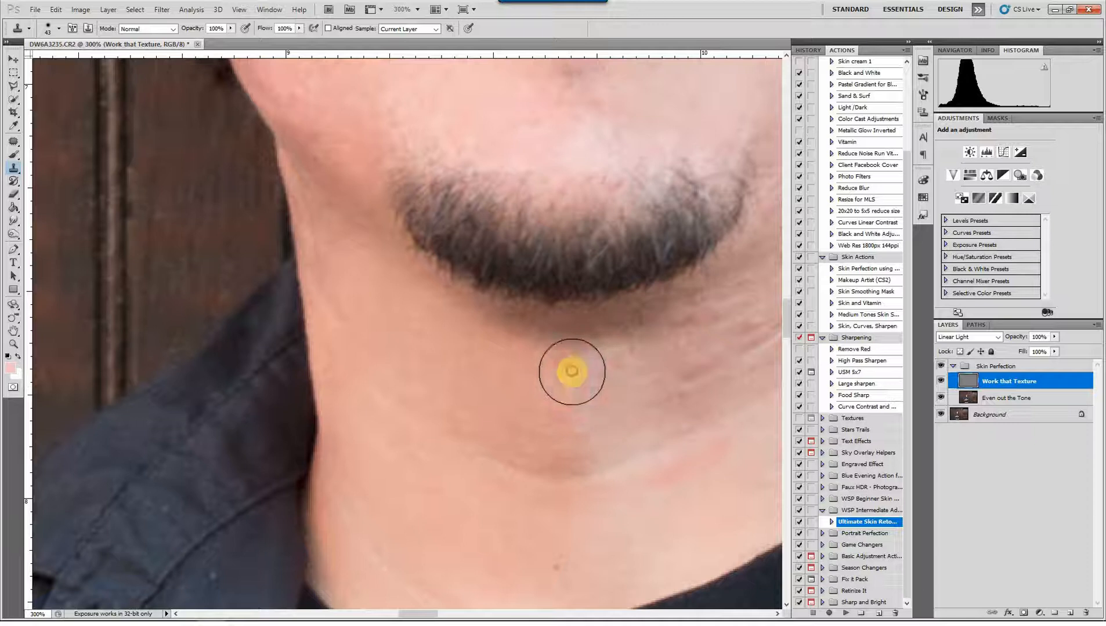
# Remove the redness and the large brown spot on the lower neck near the collar on the image's right side
pyautogui.click(624, 441)
pyautogui.moveTo(625, 438)
pyautogui.mouseDown()
pyautogui.moveTo(472, 445)
pyautogui.moveTo(327, 434)
pyautogui.mouseUp()
pyautogui.keyDown('alt'); pyautogui.click(424, 497); pyautogui.keyUp('alt')
pyautogui.click(502, 467)
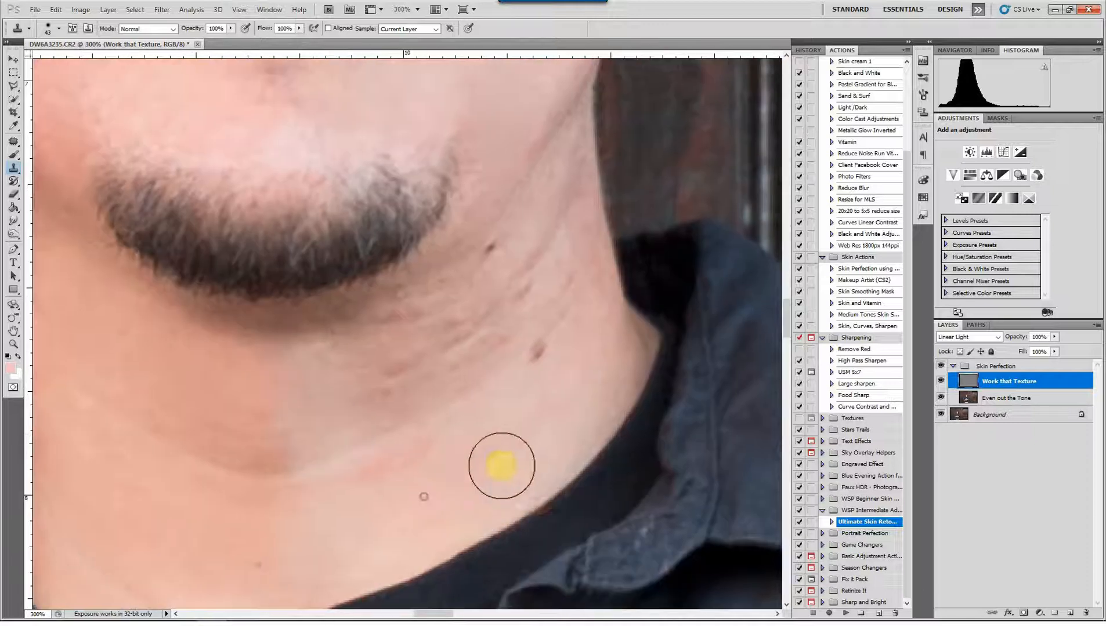
pyautogui.click(502, 456)
pyautogui.click(516, 433)
pyautogui.click(540, 354)
pyautogui.click(571, 316)
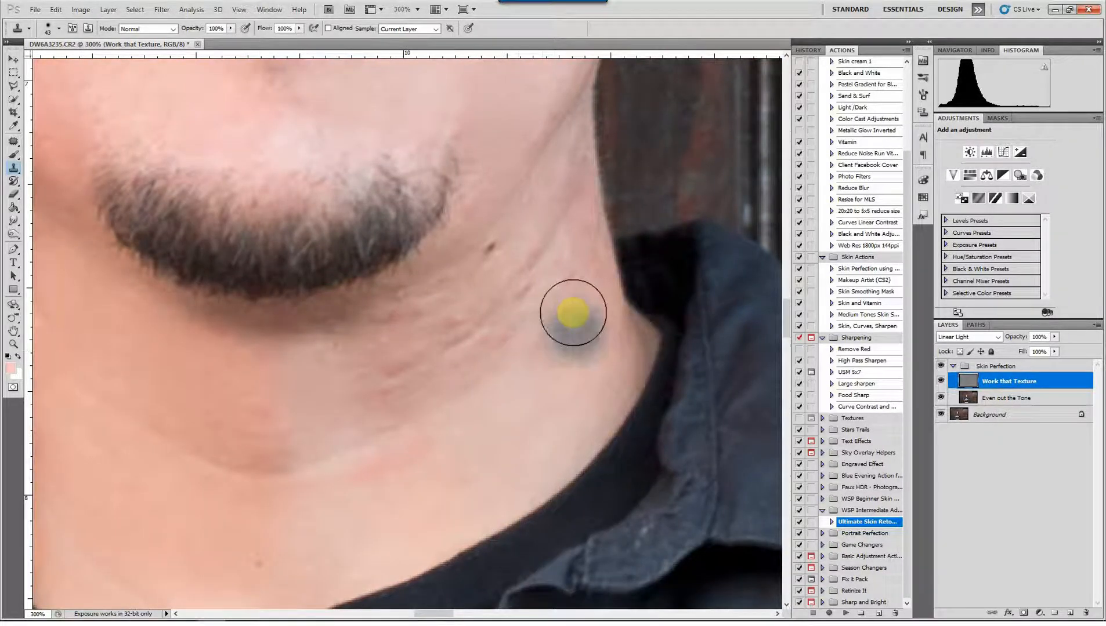
# Clone smooth skin over the dark spot and fine lines on the neck beside the beard on the image's right side
pyautogui.click(549, 289)
pyautogui.click(518, 259)
pyautogui.click(557, 264)
pyautogui.click(496, 250)
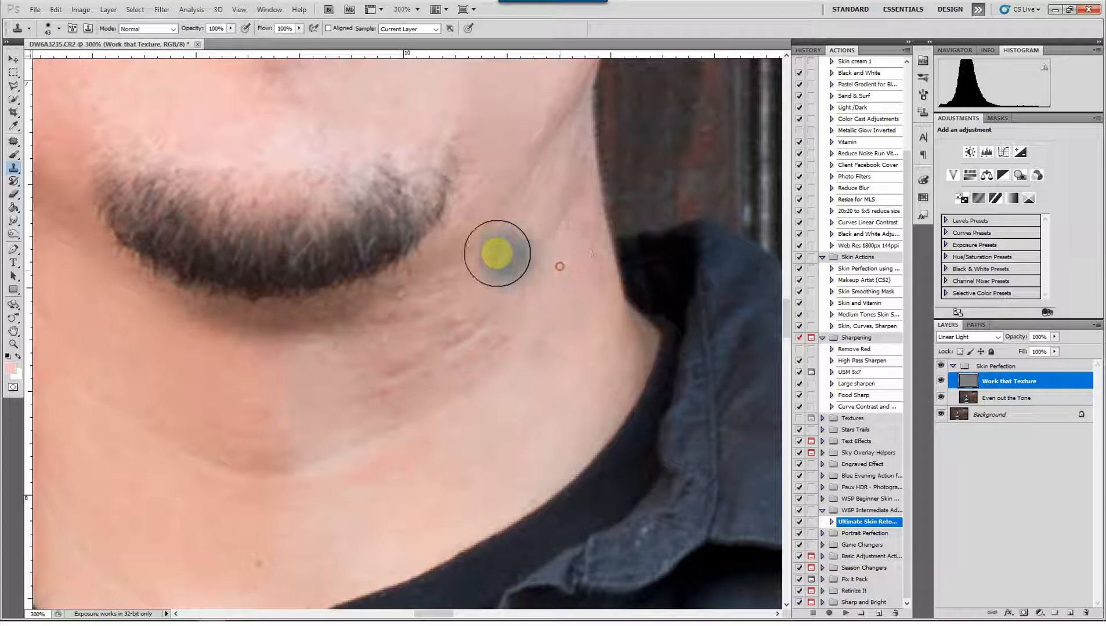
pyautogui.click(476, 279)
pyautogui.click(451, 289)
# Clone smooth skin over the wrinkles and red bumps on the neck beneath the beard, toward the image's right side
pyautogui.moveTo(452, 288)
pyautogui.mouseDown()
pyautogui.moveTo(449, 321)
pyautogui.moveTo(478, 337)
pyautogui.moveTo(431, 349)
pyautogui.moveTo(392, 379)
pyautogui.mouseUp()
pyautogui.keyDown('alt'); pyautogui.click(392, 379); pyautogui.keyUp('alt')
pyautogui.click(405, 323)
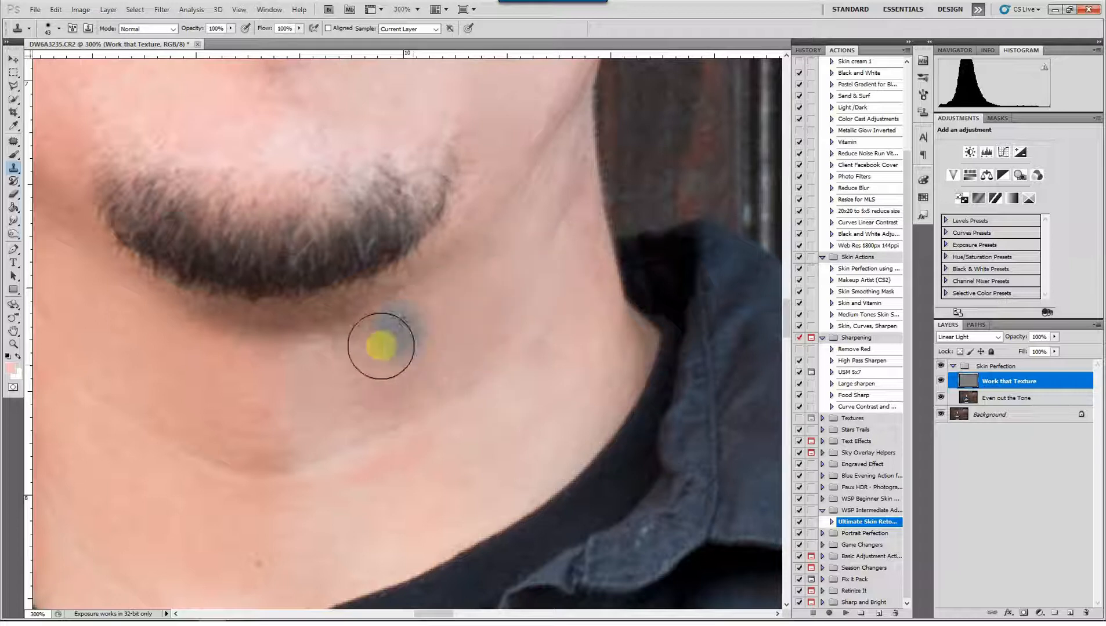
pyautogui.keyDown('alt'); pyautogui.click(366, 348); pyautogui.keyUp('alt')
pyautogui.click(390, 481)
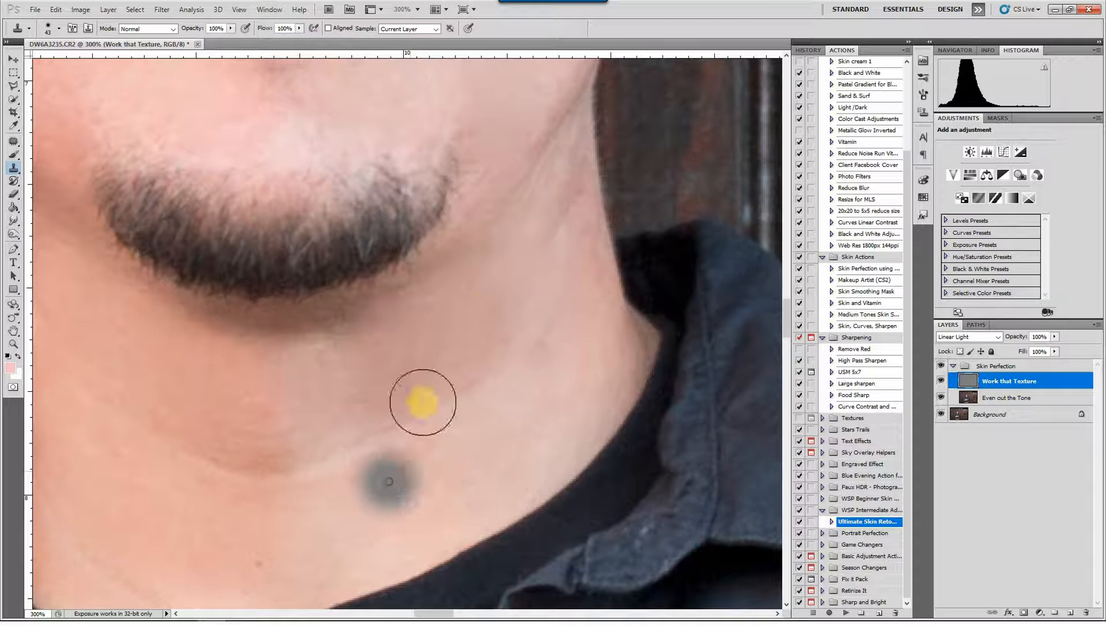
# Reduce the Clone Stamp brush to 24 and smooth the skin between nose and upper lip on the image's right side
pyautogui.moveTo(482, 307)
pyautogui.mouseDown()
pyautogui.moveTo(510, 540)
pyautogui.moveTo(577, 538)
pyautogui.moveTo(612, 555)
pyautogui.mouseUp()
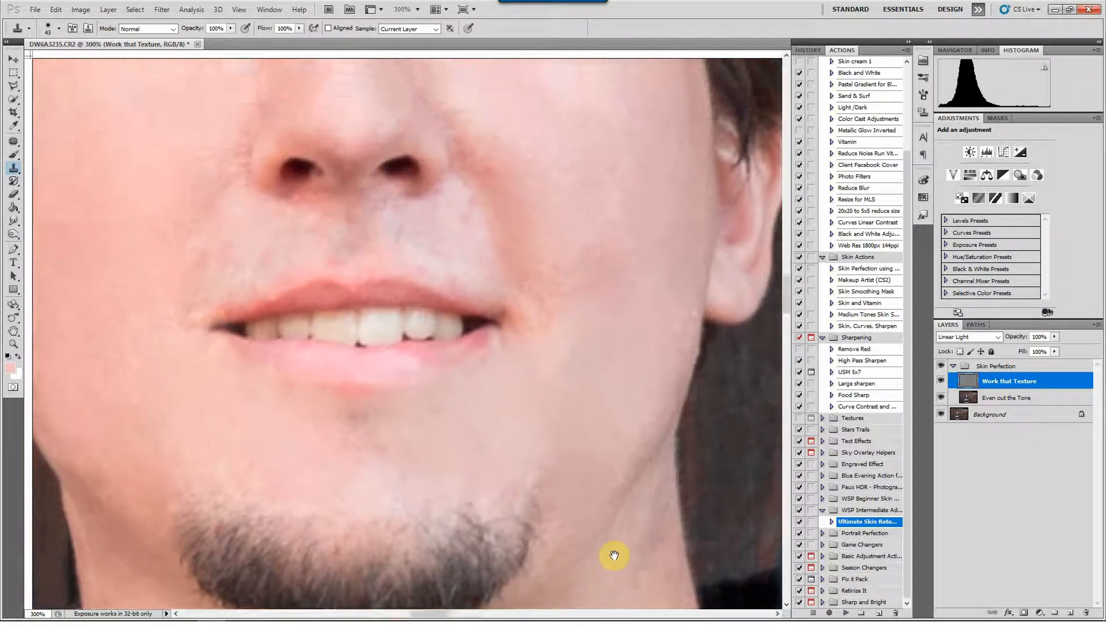
pyautogui.moveTo(597, 436); pyautogui.dragTo(582, 283)
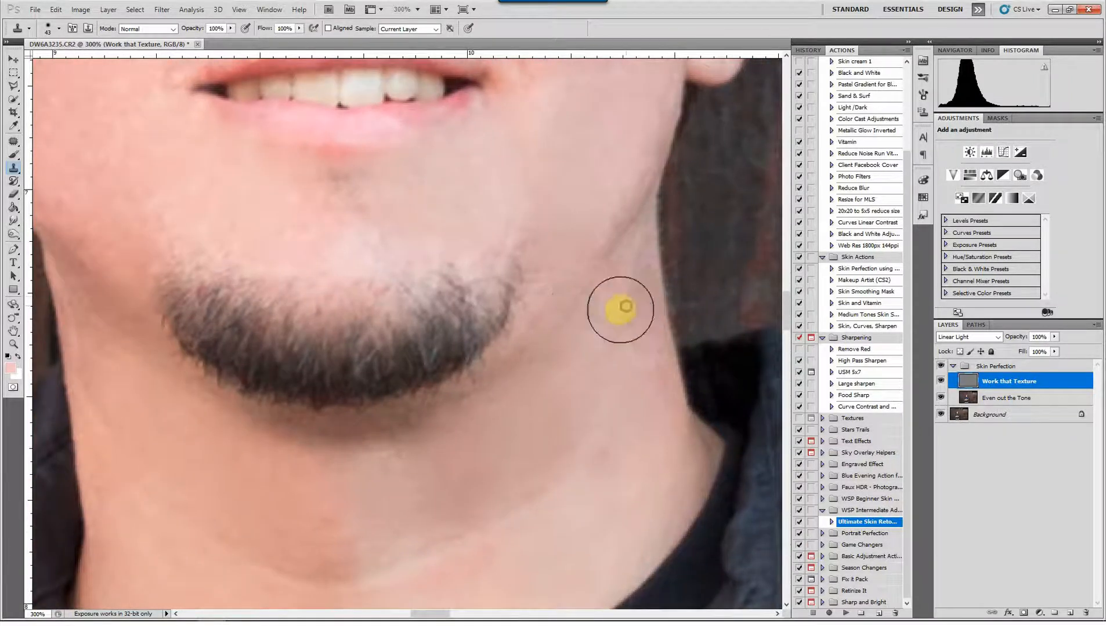
pyautogui.moveTo(475, 354); pyautogui.dragTo(588, 521)
pyautogui.moveTo(633, 242); pyautogui.dragTo(607, 380)
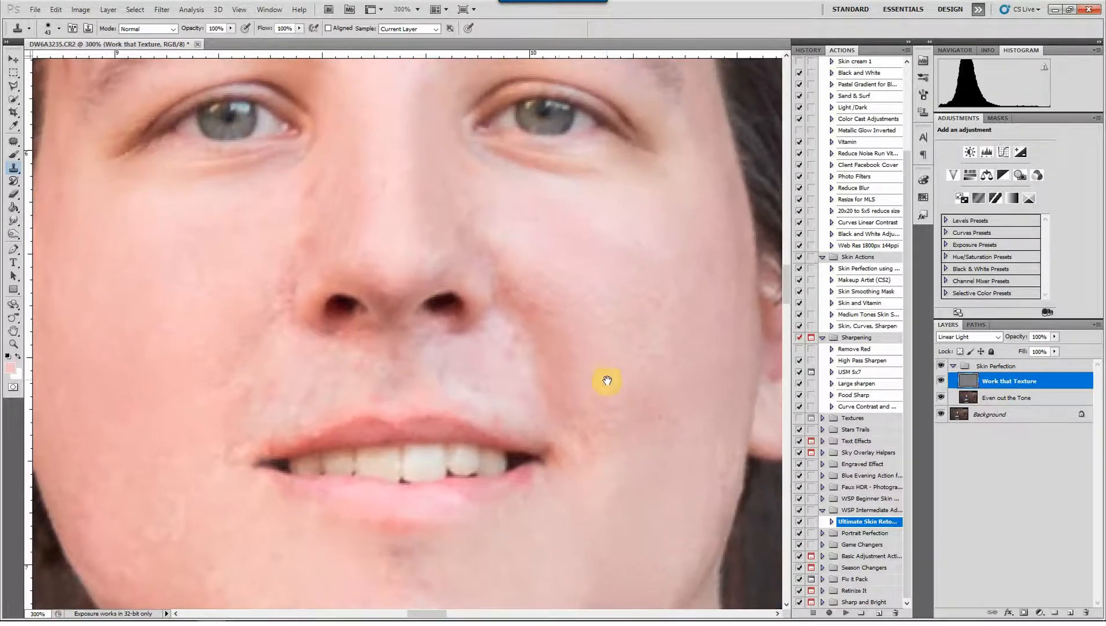
pyautogui.moveTo(509, 376); pyautogui.dragTo(494, 377)
pyautogui.keyDown('alt'); pyautogui.click(508, 384); pyautogui.keyUp('alt')
pyautogui.click(514, 351)
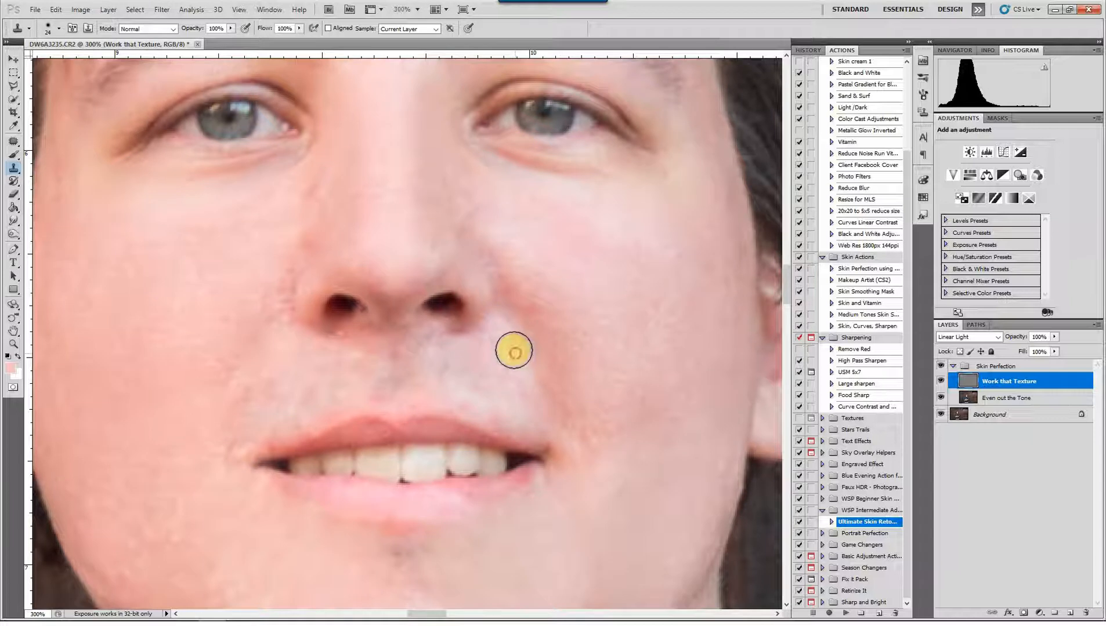
pyautogui.click(508, 349)
pyautogui.click(507, 340)
pyautogui.click(496, 406)
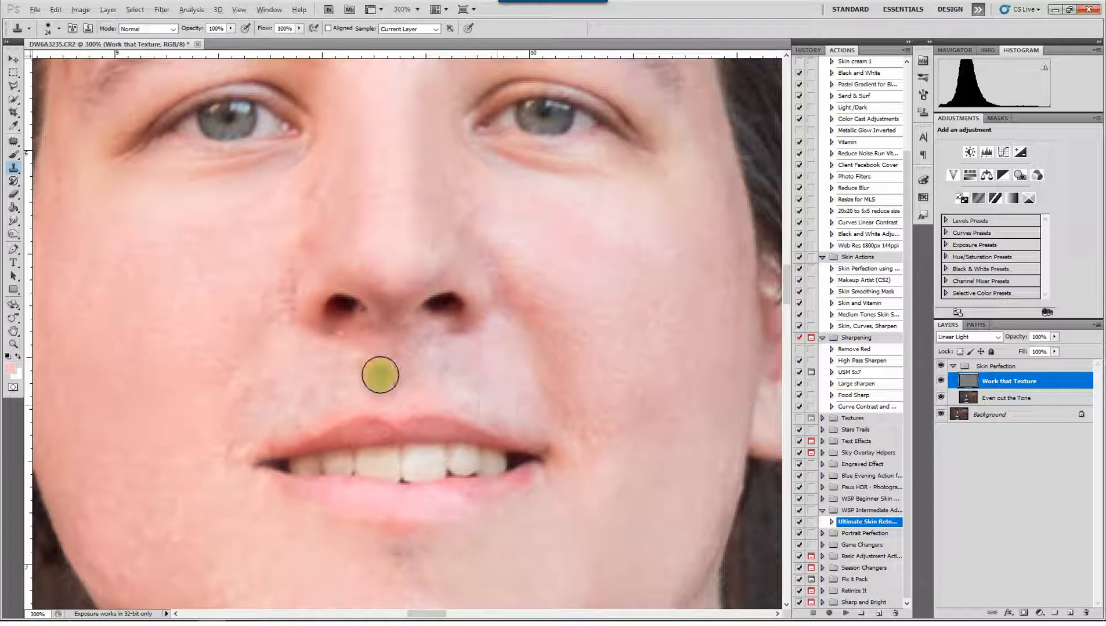
# Clone away the rough texture and spots in the middle of the upper lip area, directly beneath the nose
pyautogui.keyDown('alt'); pyautogui.click(379, 362); pyautogui.keyUp('alt')
pyautogui.click(378, 394)
pyautogui.keyDown('alt'); pyautogui.click(348, 355); pyautogui.keyUp('alt')
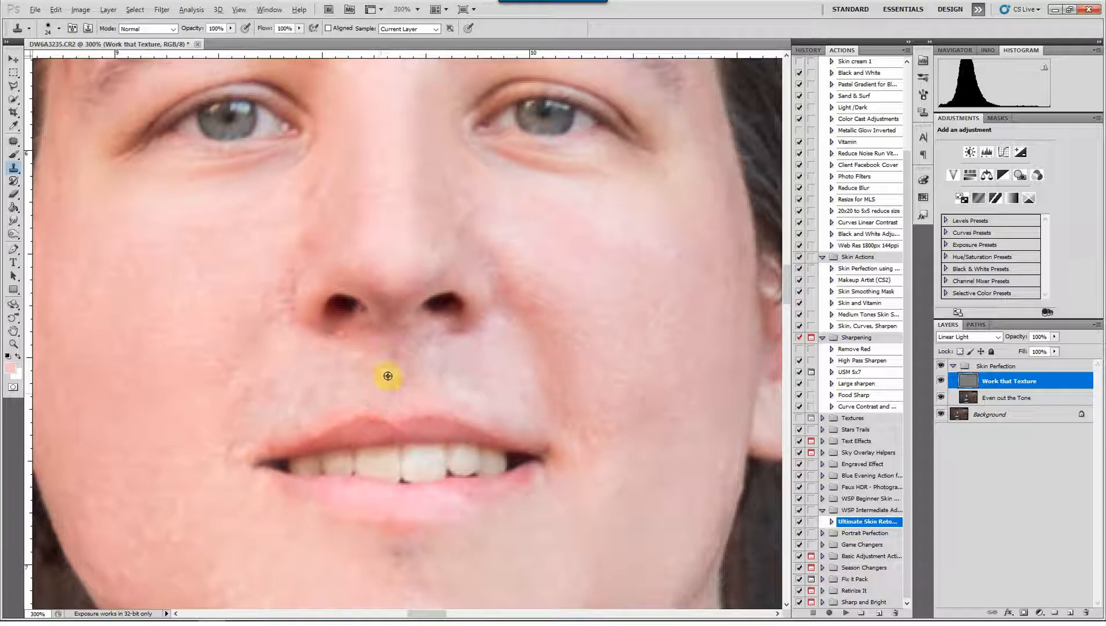
pyautogui.keyDown('alt'); pyautogui.click(361, 351); pyautogui.keyUp('alt')
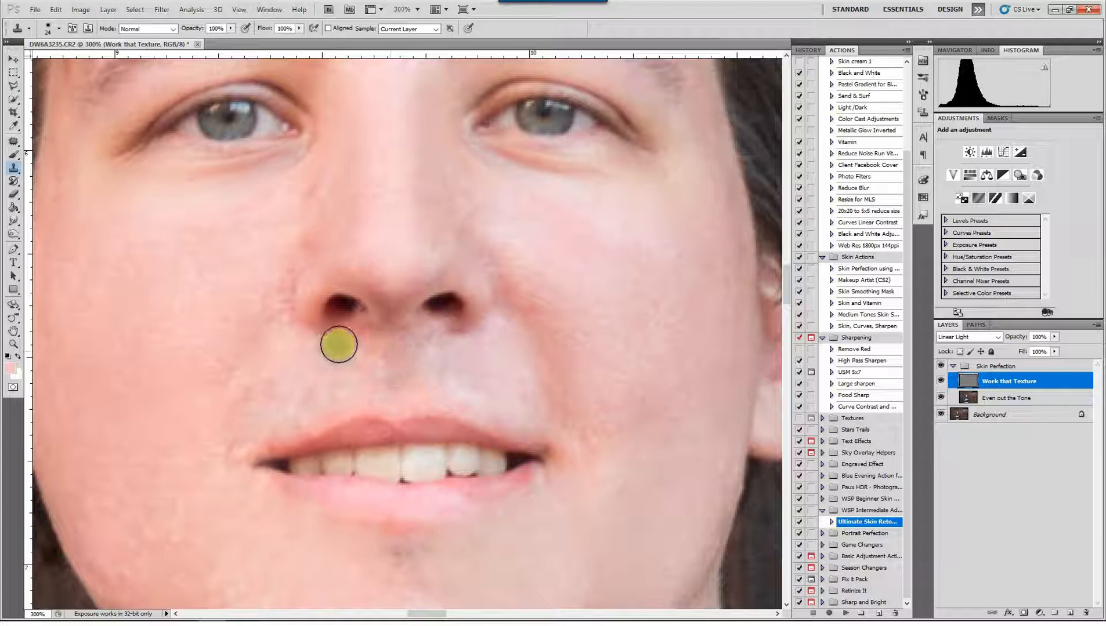
pyautogui.click(389, 355)
pyautogui.click(494, 359)
# Smooth the uneven texture on the inner cheeks along both sides of the nose
pyautogui.moveTo(496, 353); pyautogui.dragTo(522, 563)
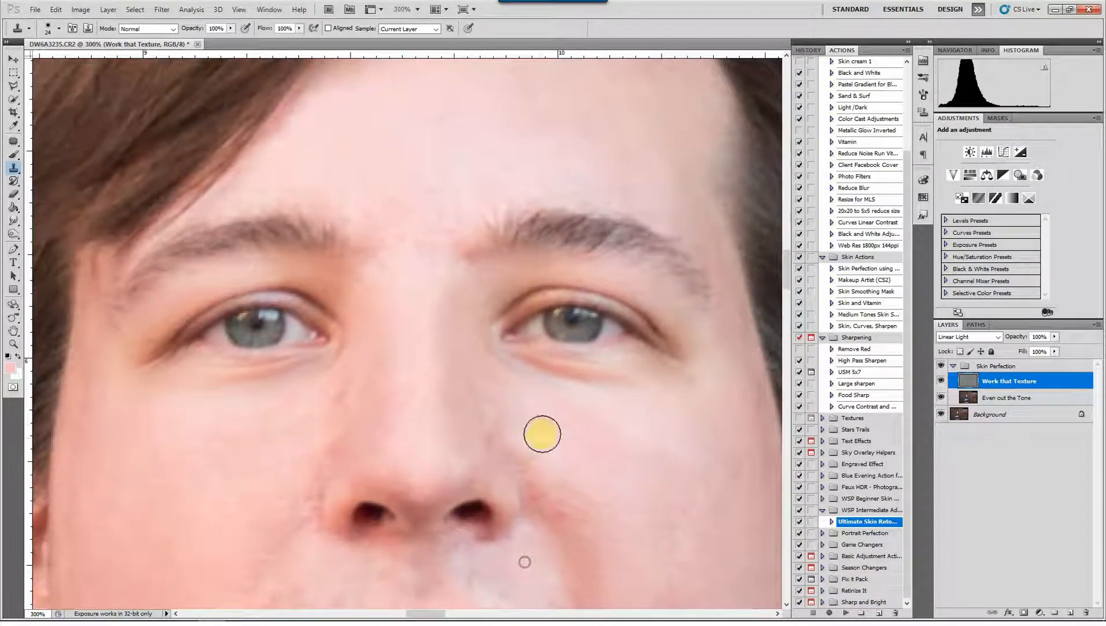
pyautogui.keyDown('alt'); pyautogui.click(528, 421); pyautogui.keyUp('alt')
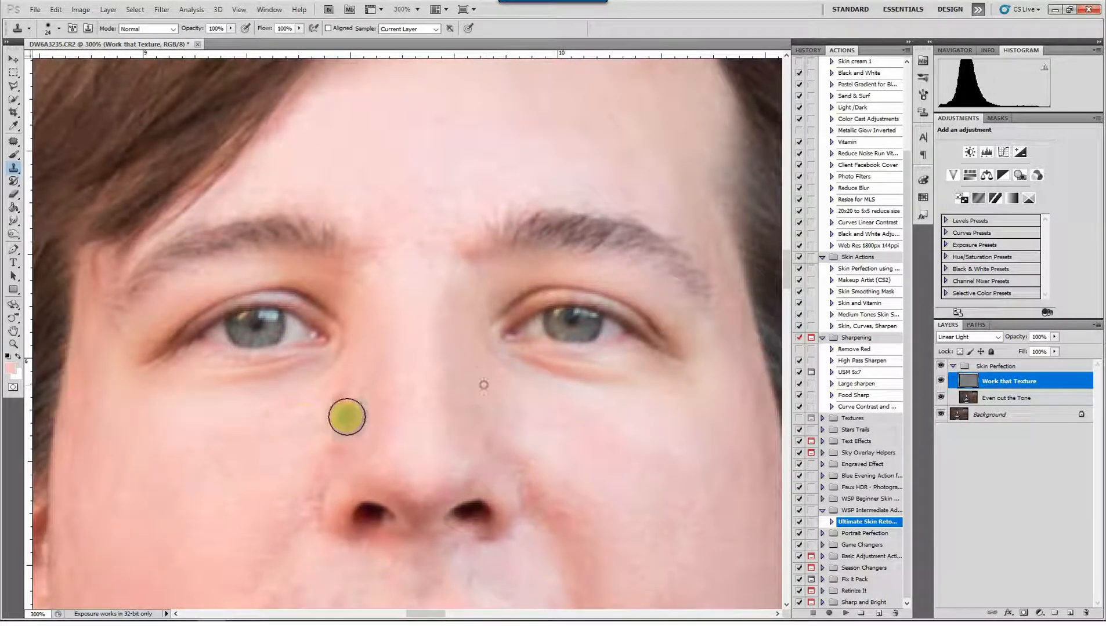
pyautogui.keyDown('alt'); pyautogui.click(303, 419); pyautogui.keyUp('alt')
pyautogui.moveTo(341, 390)
pyautogui.mouseDown()
pyautogui.moveTo(311, 406)
pyautogui.moveTo(350, 434)
pyautogui.moveTo(350, 395)
pyautogui.moveTo(395, 387)
pyautogui.moveTo(420, 434)
pyautogui.mouseUp()
pyautogui.keyDown('alt'); pyautogui.click(326, 415); pyautogui.keyUp('alt')
pyautogui.keyDown('alt'); pyautogui.click(324, 439); pyautogui.keyUp('alt')
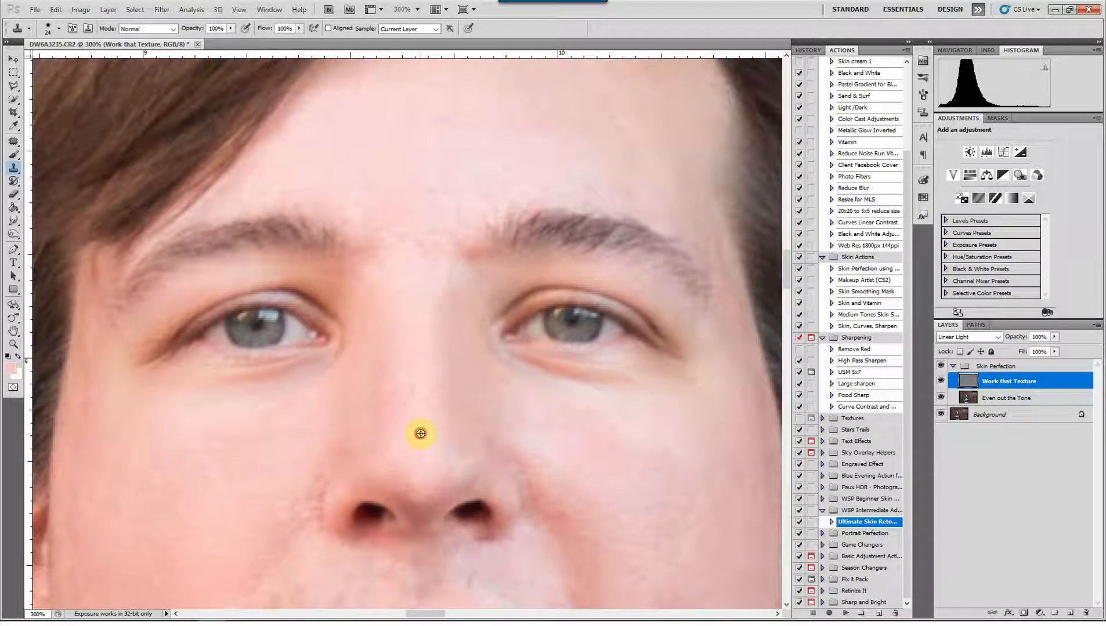
# Clone smooth texture onto the nose bridge and the skin beneath the eye on the image's right side
pyautogui.keyDown('alt'); pyautogui.click(420, 434); pyautogui.keyUp('alt')
pyautogui.click(420, 396)
pyautogui.click(515, 389)
pyautogui.click(539, 387)
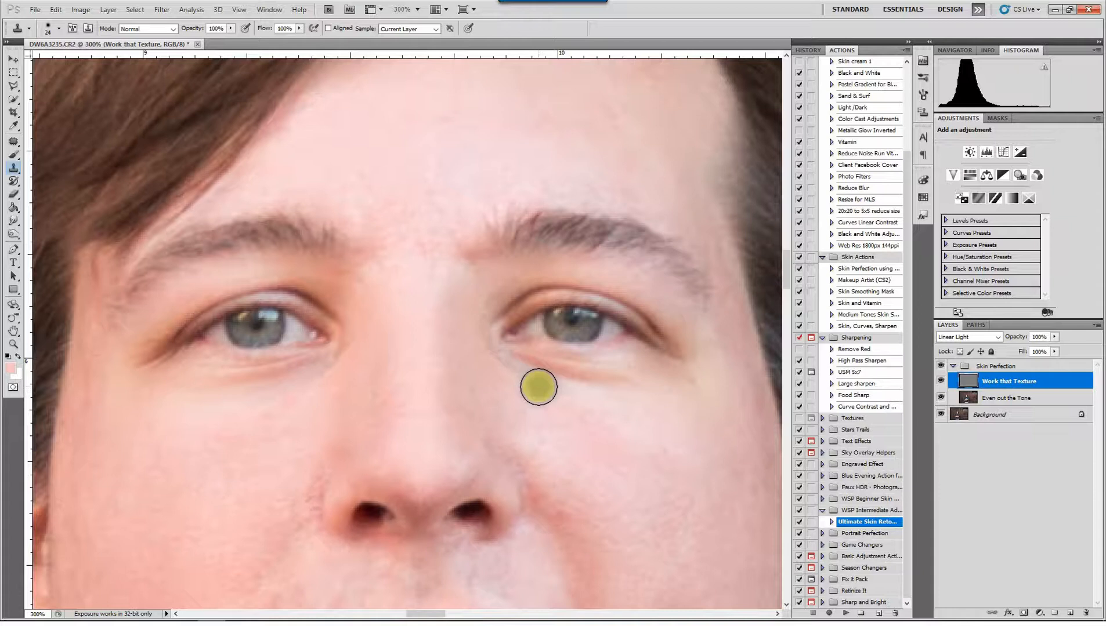
# Compare the portrait before and after retouching by hiding and showing the Skin Perfection group several times
pyautogui.hotkey('ctrl', '-')
pyautogui.hotkey('ctrl', '-')
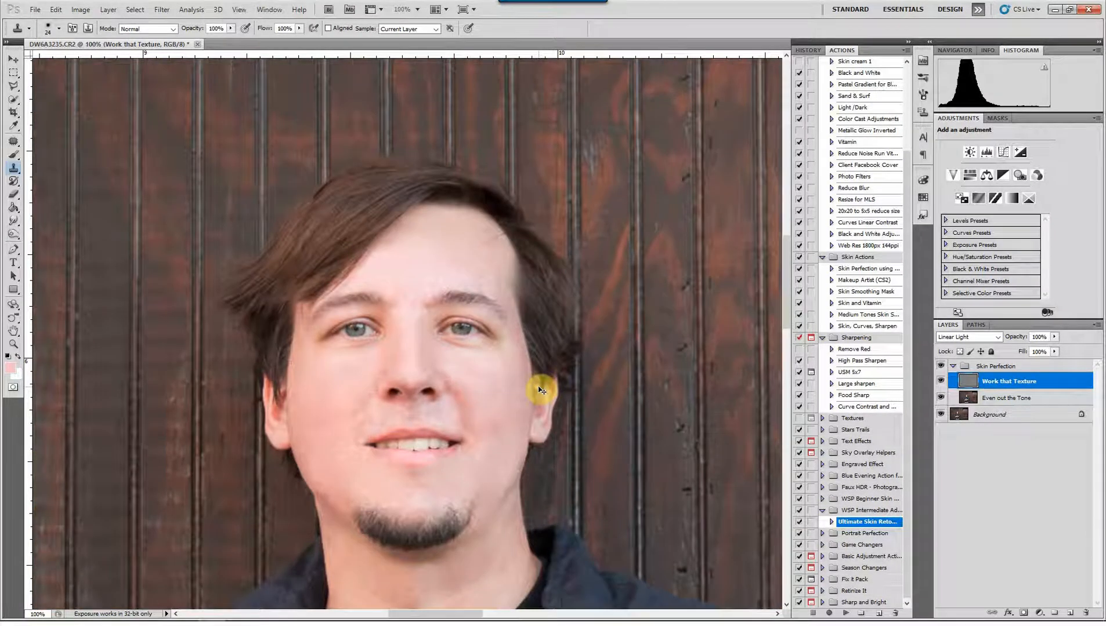
pyautogui.hotkey('ctrl', '-')
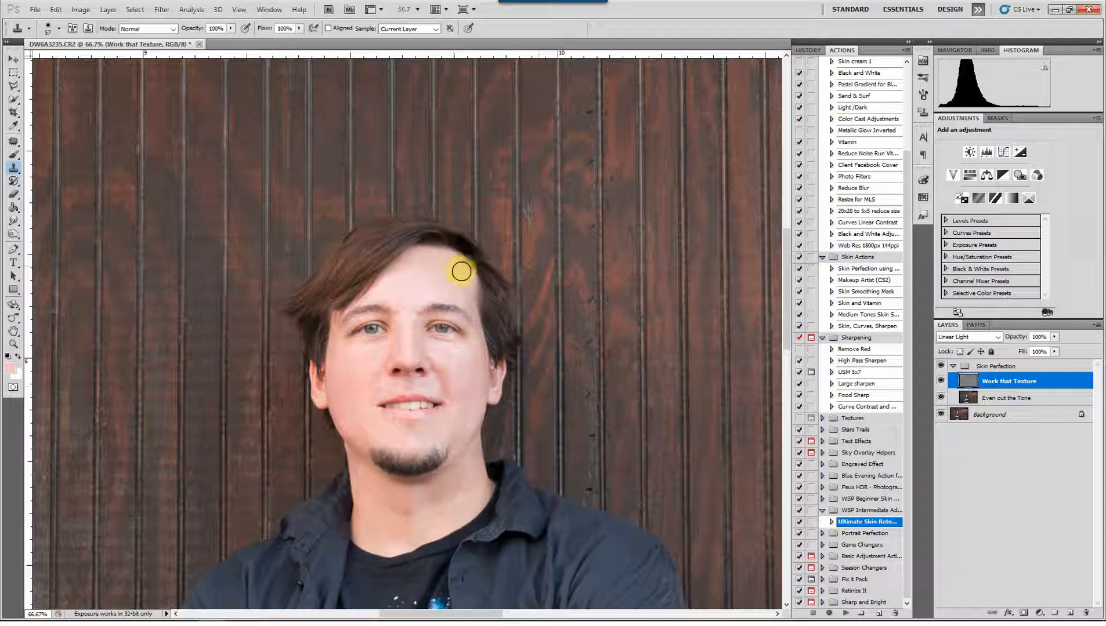
pyautogui.click(689, 259)
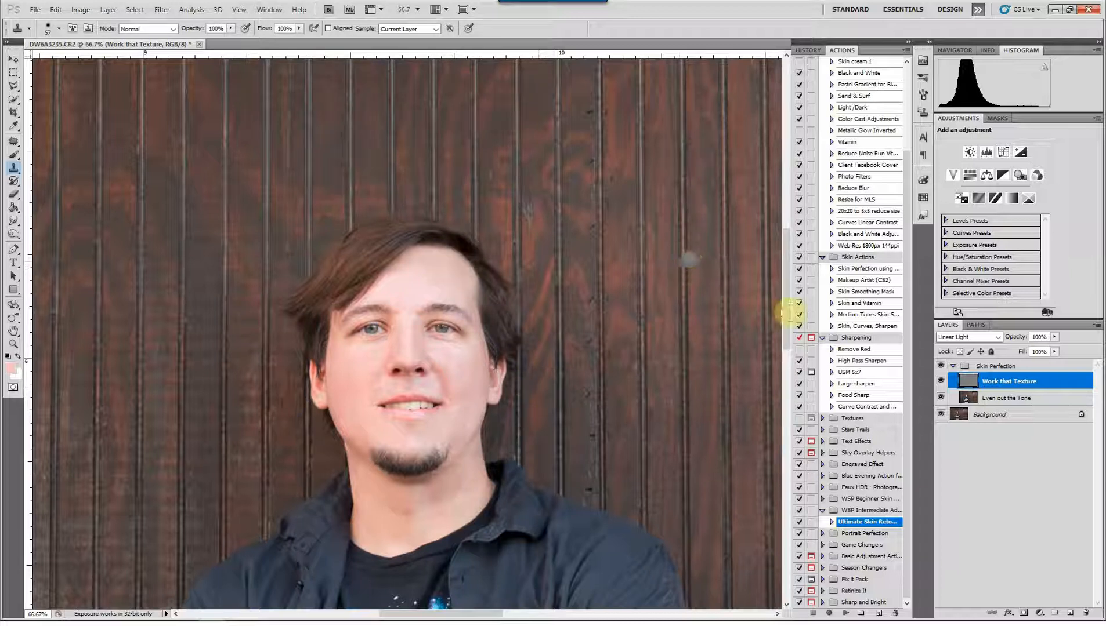
pyautogui.click(941, 367)
pyautogui.click(941, 366)
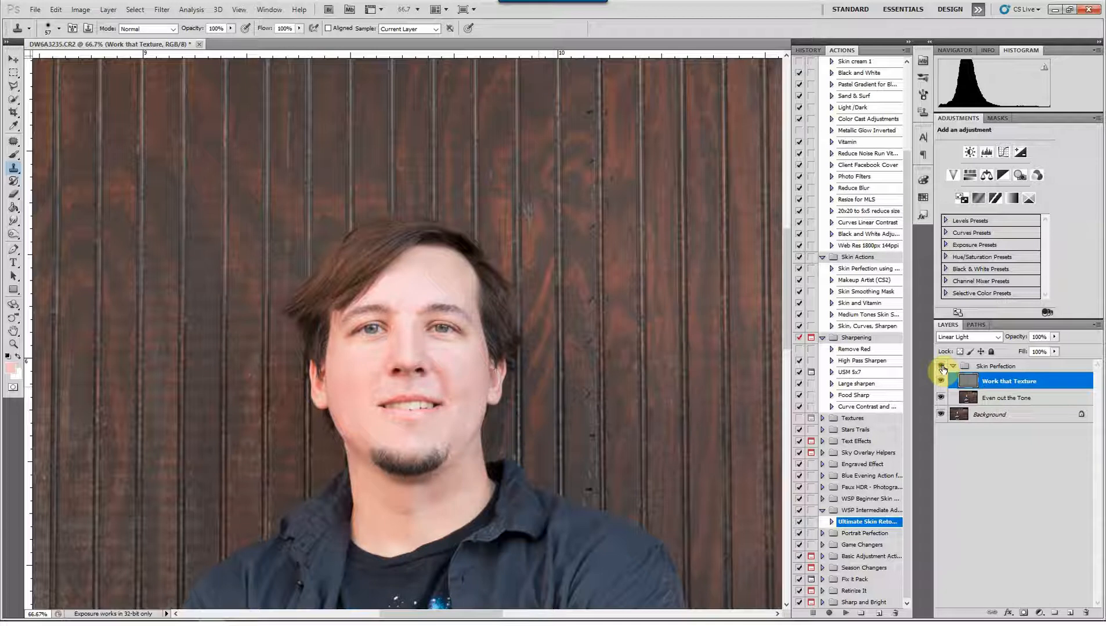
pyautogui.click(941, 366)
pyautogui.click(941, 366)
pyautogui.click(941, 366)
pyautogui.click(940, 366)
pyautogui.click(941, 367)
pyautogui.click(941, 367)
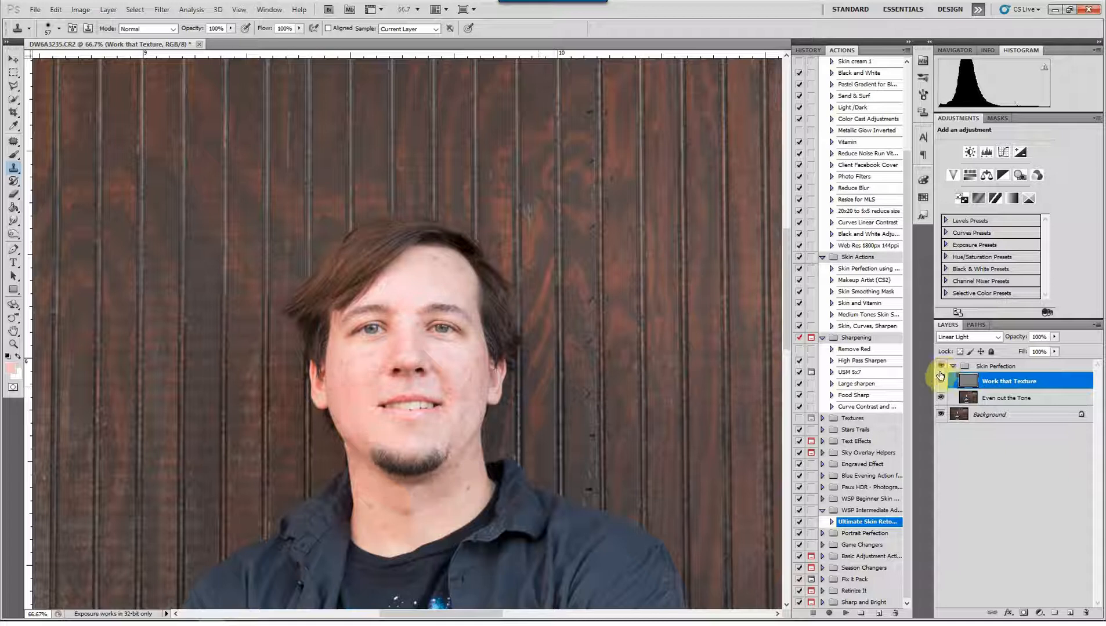
# Brush sampled skin tones over the forehead on the Even out the Tone layer, using a brush size of 118
pyautogui.click(1003, 399)
pyautogui.press('b')
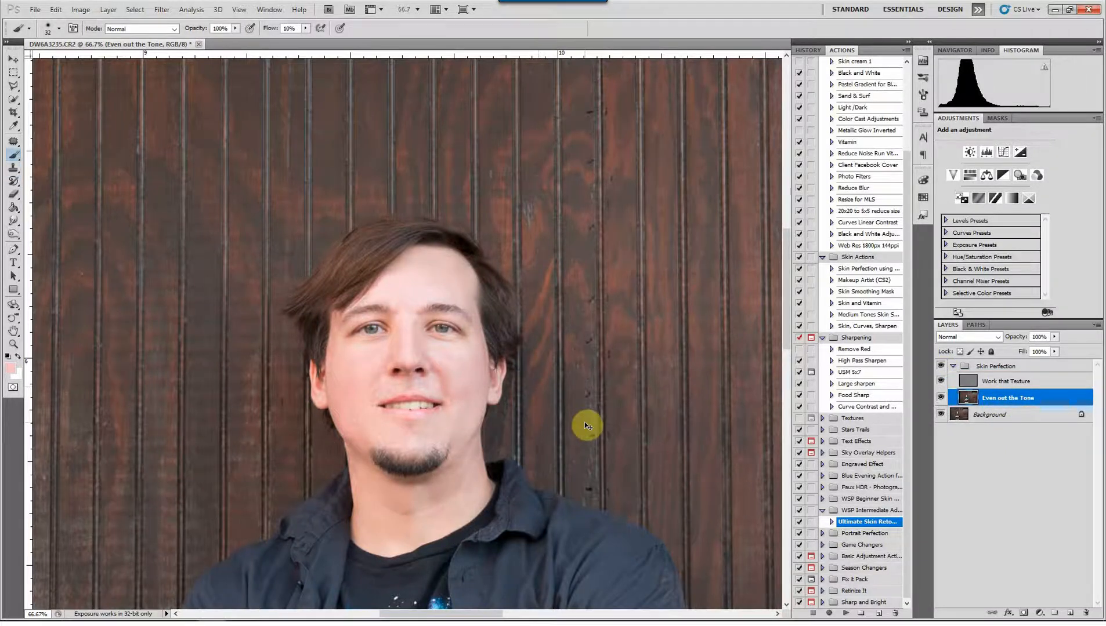
pyautogui.hotkey('ctrl', '+')
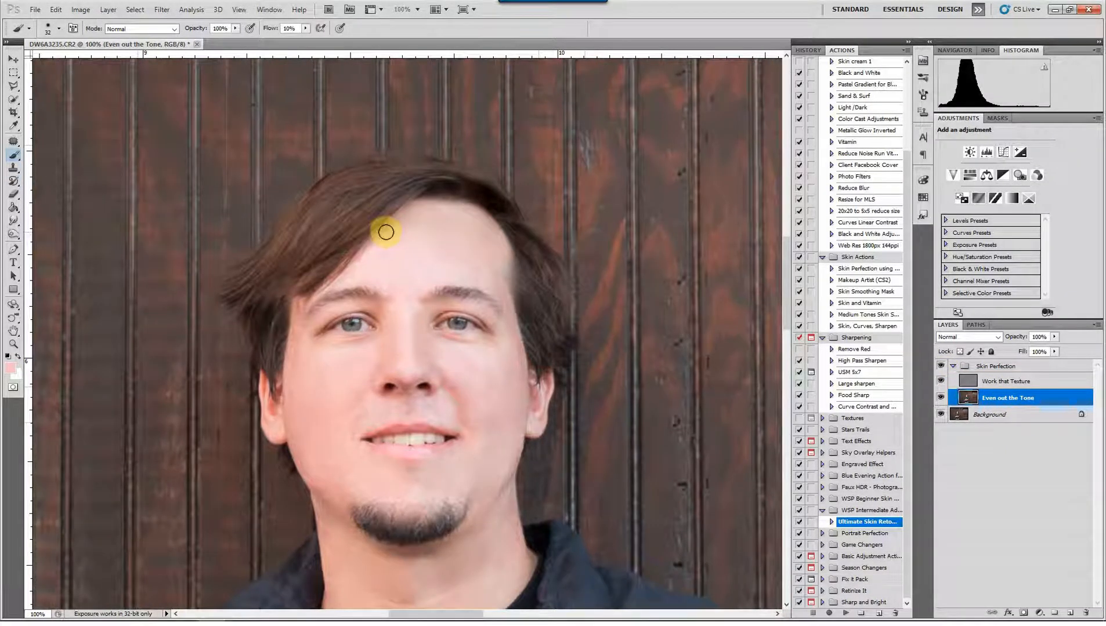
pyautogui.moveTo(423, 233)
pyautogui.mouseDown()
pyautogui.moveTo(458, 236)
pyautogui.moveTo(444, 239)
pyautogui.mouseUp()
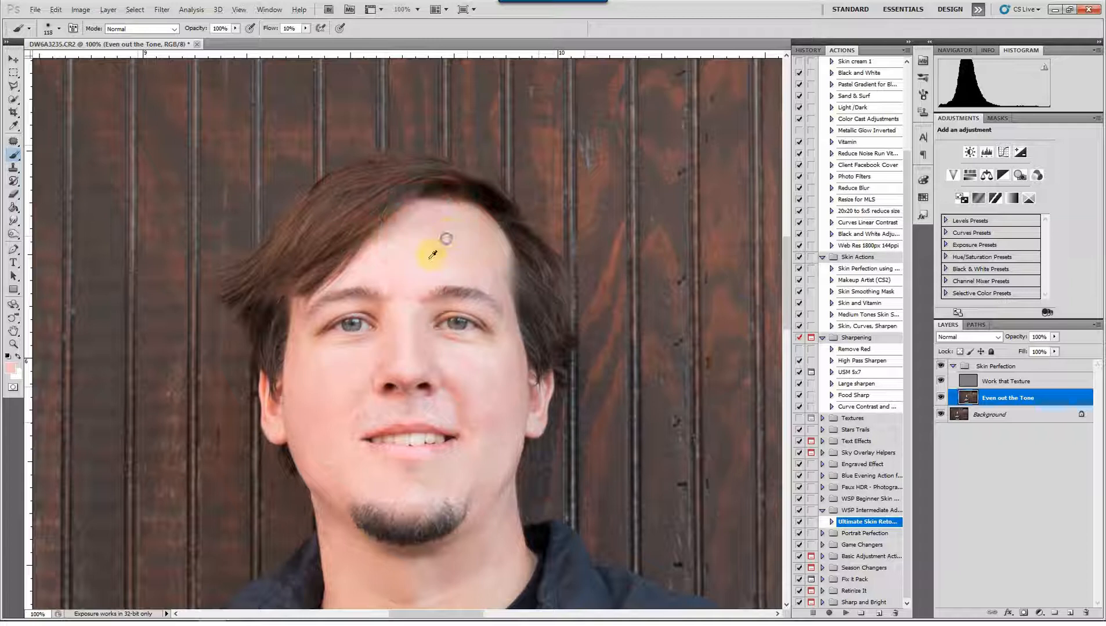
pyautogui.keyDown('alt'); pyautogui.click(404, 279); pyautogui.keyUp('alt')
pyautogui.moveTo(405, 270); pyautogui.dragTo(395, 272)
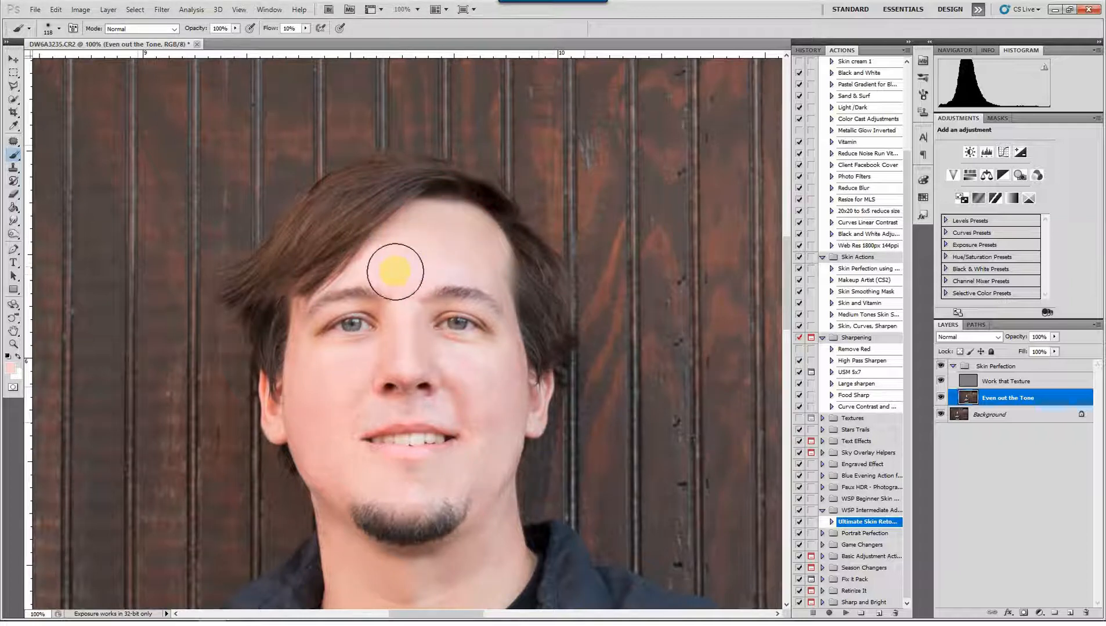
pyautogui.keyDown('alt'); pyautogui.click(480, 257); pyautogui.keyUp('alt')
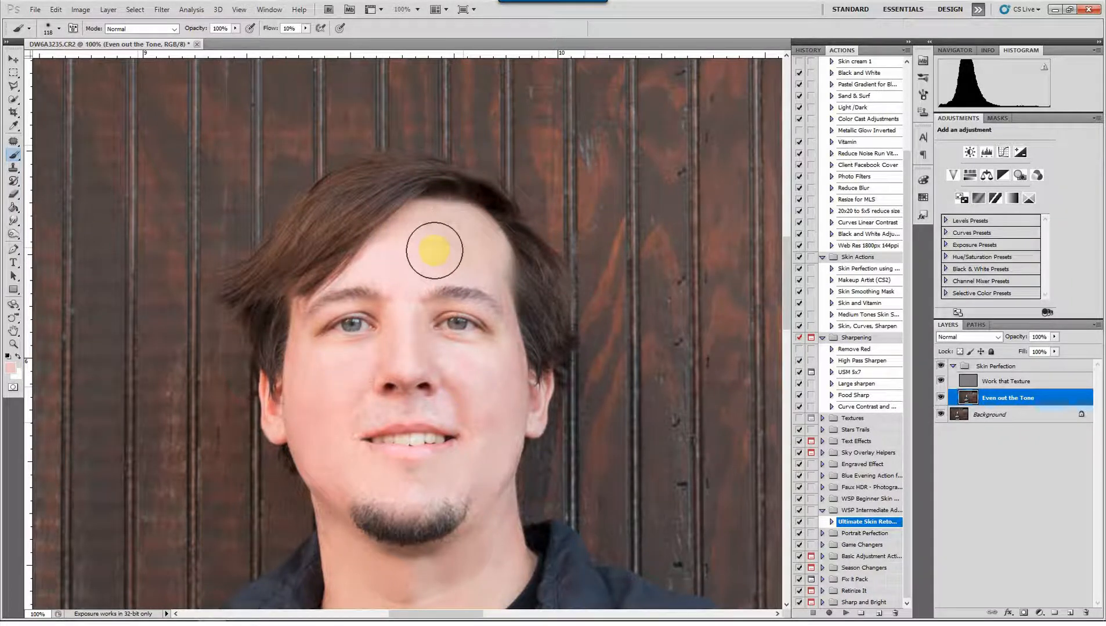
pyautogui.keyDown('alt'); pyautogui.click(421, 282); pyautogui.keyUp('alt')
# Even the tone on the nose and the cheek on the image's right side, enlarging the brush to 82
pyautogui.moveTo(410, 315); pyautogui.dragTo(415, 329)
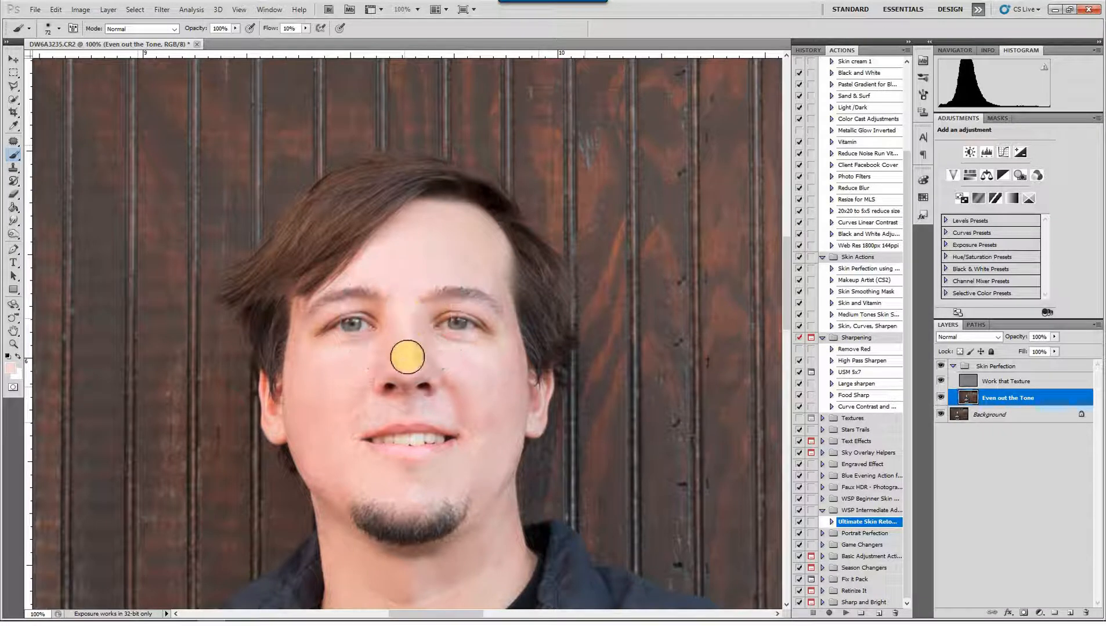
pyautogui.keyDown('alt'); pyautogui.click(423, 347); pyautogui.keyUp('alt')
pyautogui.press(']')
pyautogui.moveTo(432, 366); pyautogui.dragTo(455, 374)
pyautogui.keyDown('alt'); pyautogui.click(491, 346); pyautogui.keyUp('alt')
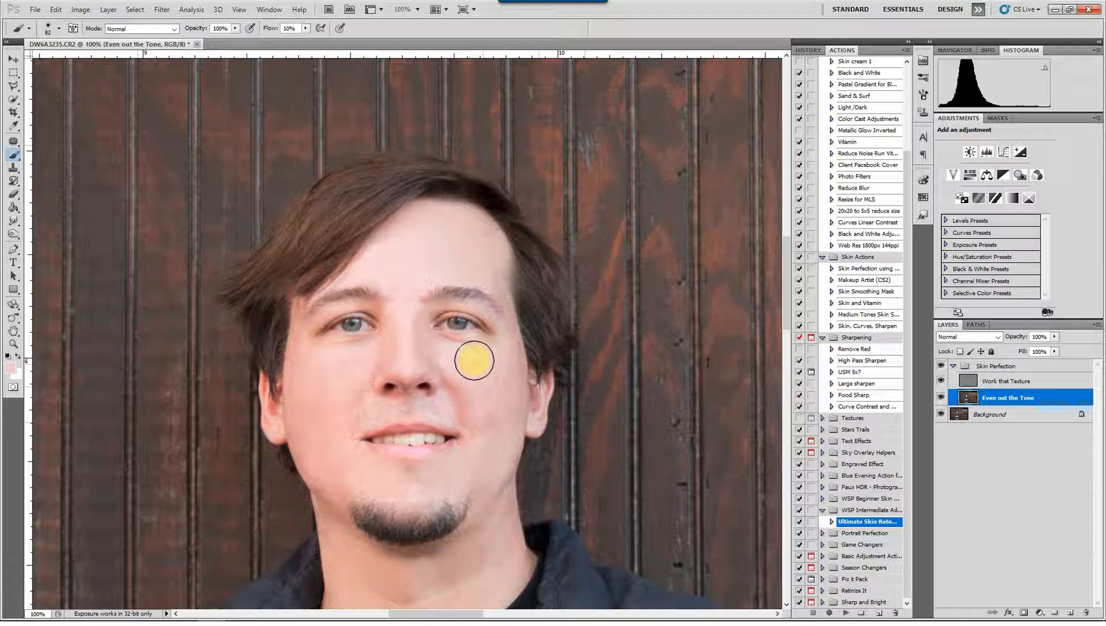
pyautogui.keyDown('alt'); pyautogui.click(519, 390); pyautogui.keyUp('alt')
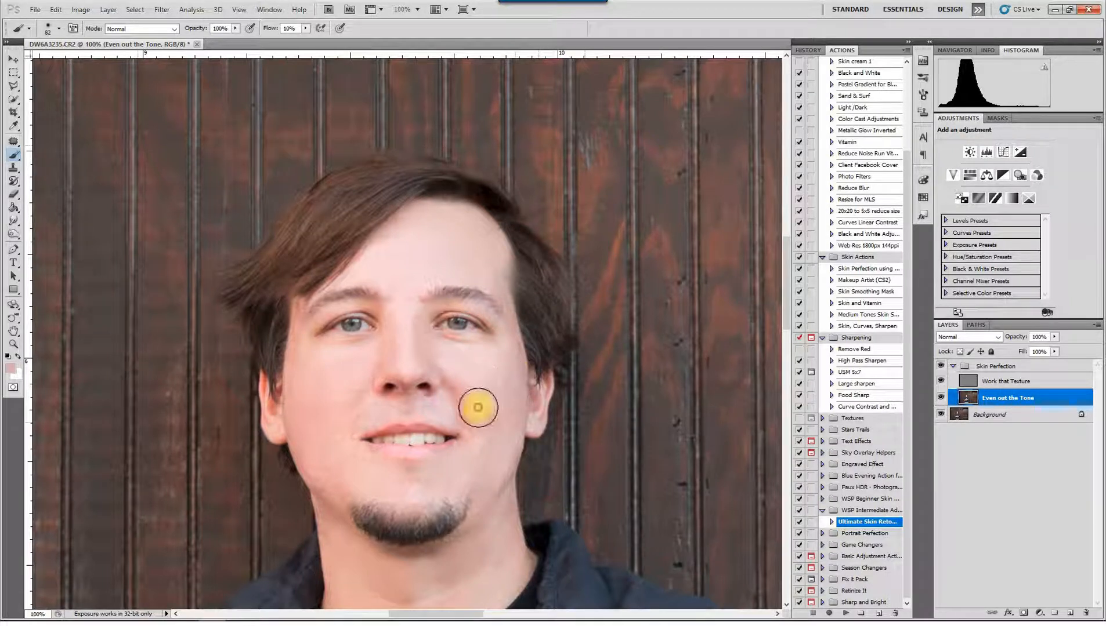
pyautogui.moveTo(488, 444)
pyautogui.mouseDown()
pyautogui.moveTo(506, 425)
pyautogui.moveTo(475, 437)
pyautogui.moveTo(485, 434)
pyautogui.mouseUp()
pyautogui.keyDown('alt'); pyautogui.click(479, 365); pyautogui.keyUp('alt')
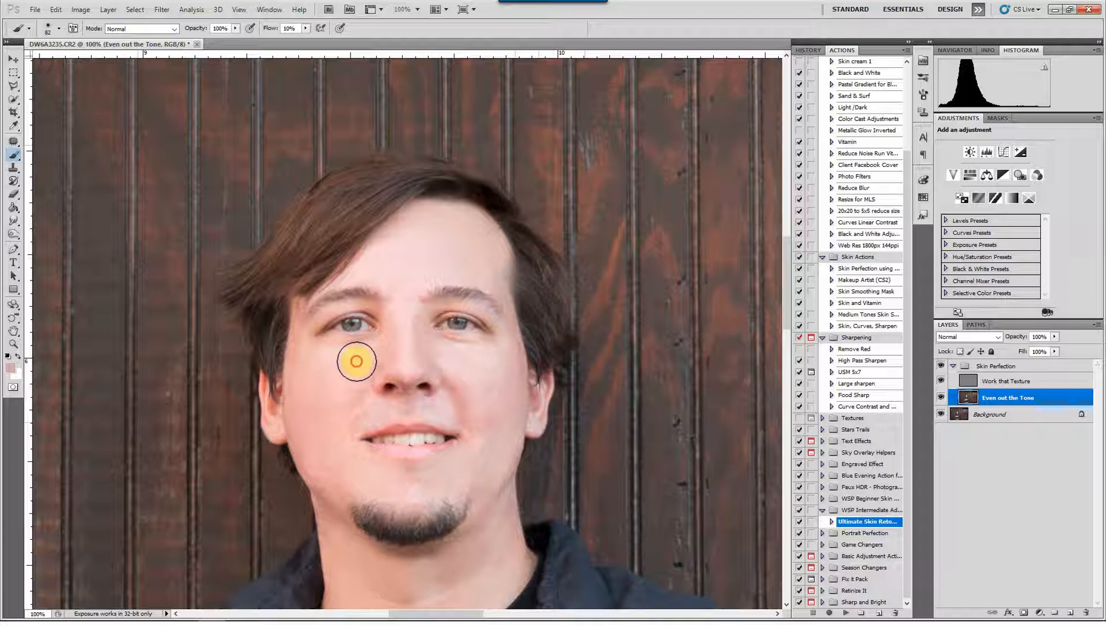
# Brush sampled skin tones over the cheek and jaw on the image's left side and along the sides of the nose
pyautogui.moveTo(326, 407); pyautogui.dragTo(301, 405)
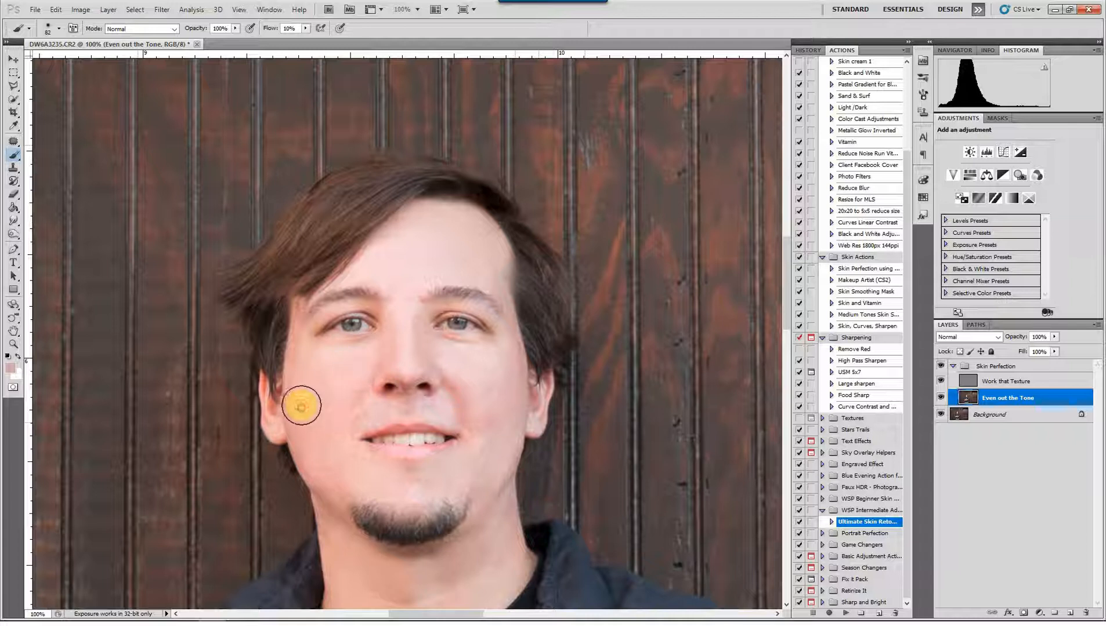
pyautogui.click(352, 392)
pyautogui.click(338, 457)
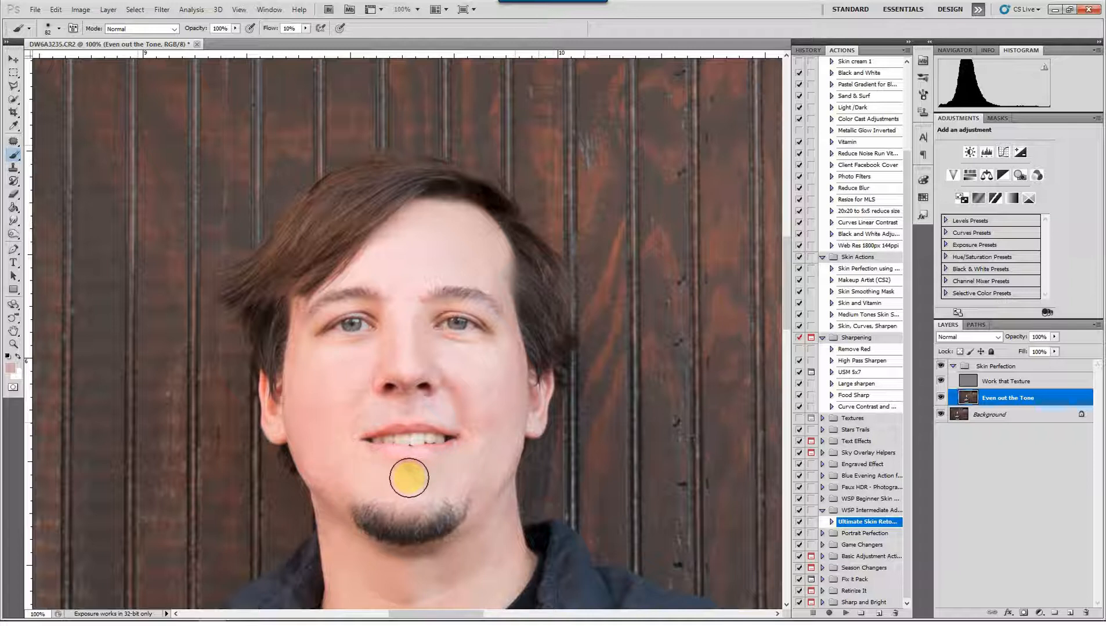
pyautogui.click(315, 448)
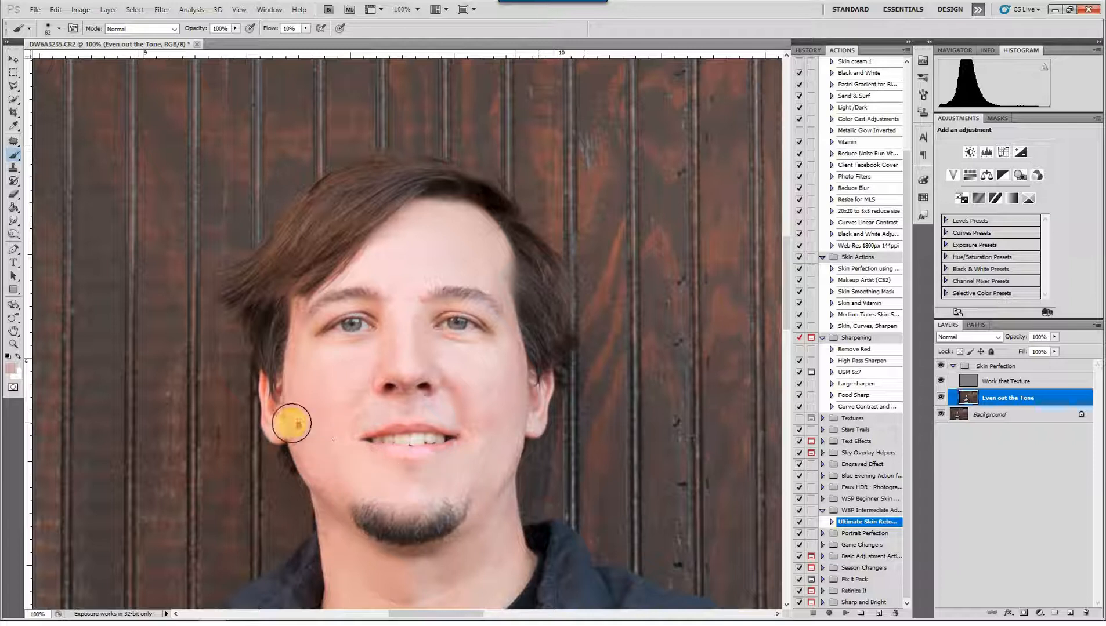
pyautogui.click(429, 360)
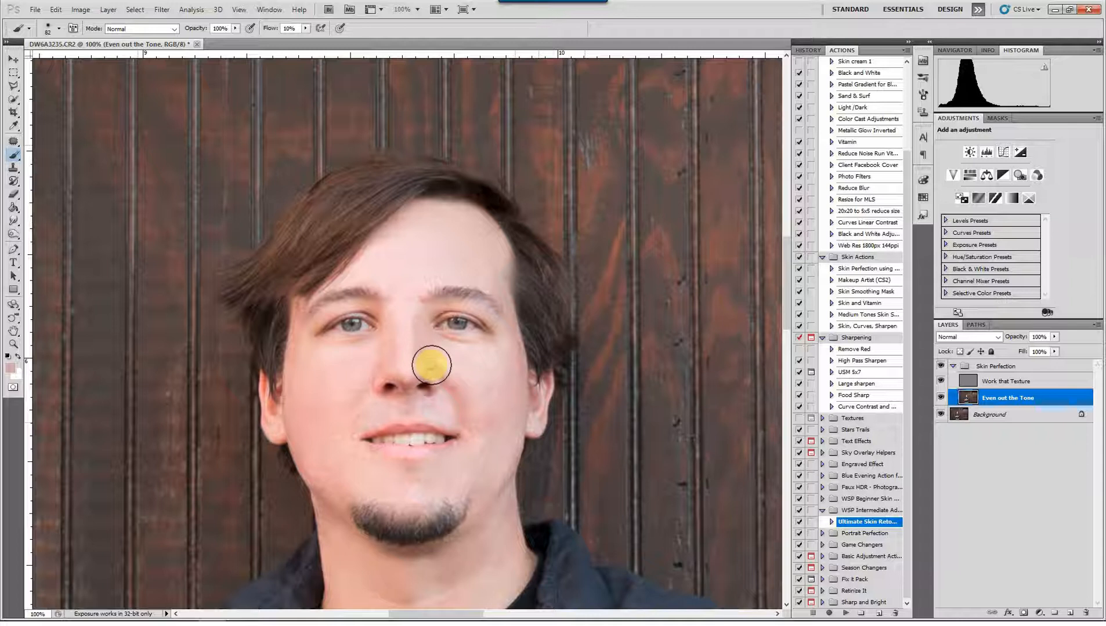
pyautogui.click(383, 364)
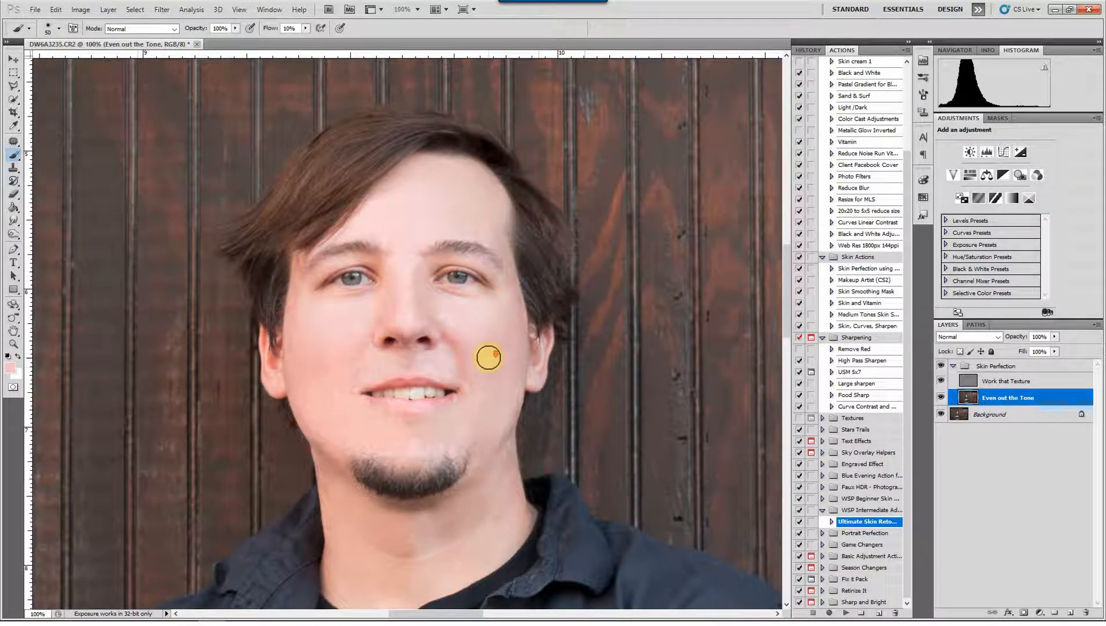
# Even out the tone of the neck beneath the beard and toward the image's right side with sampled skin colours
pyautogui.scroll(-2, 488, 358)
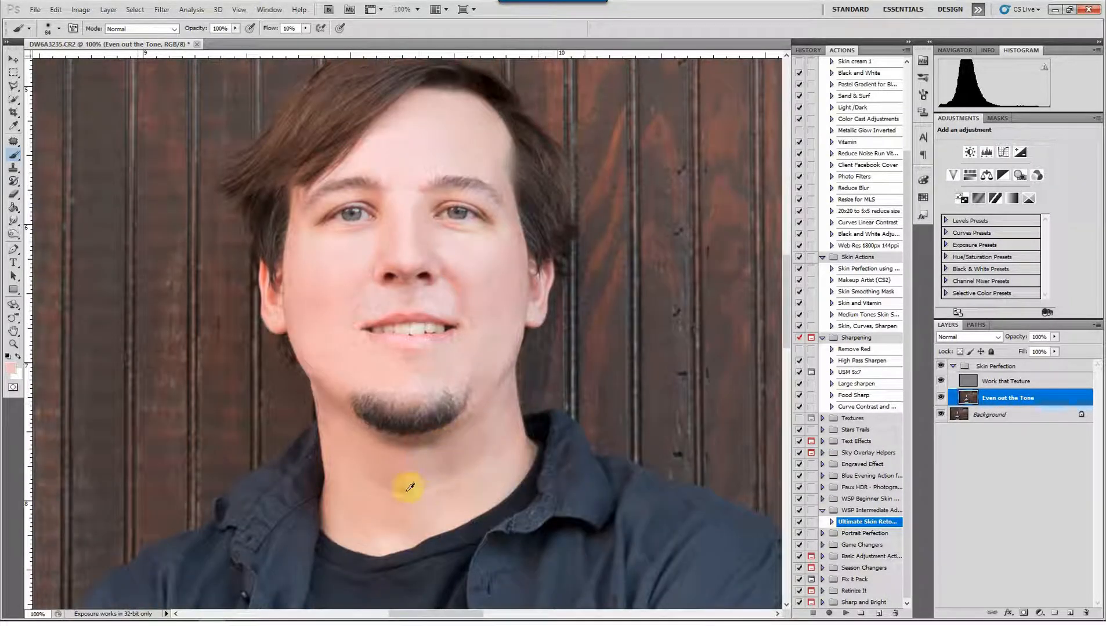
pyautogui.moveTo(404, 464)
pyautogui.mouseDown()
pyautogui.moveTo(397, 498)
pyautogui.moveTo(366, 453)
pyautogui.moveTo(393, 473)
pyautogui.mouseUp()
pyautogui.keyDown('alt'); pyautogui.click(365, 452); pyautogui.keyUp('alt')
pyautogui.moveTo(417, 464)
pyautogui.mouseDown()
pyautogui.moveTo(444, 451)
pyautogui.moveTo(434, 449)
pyautogui.moveTo(508, 452)
pyautogui.moveTo(428, 457)
pyautogui.moveTo(494, 450)
pyautogui.mouseUp()
pyautogui.keyDown('alt'); pyautogui.click(470, 448); pyautogui.keyUp('alt')
pyautogui.keyDown('alt'); pyautogui.click(453, 448); pyautogui.keyUp('alt')
pyautogui.keyDown('alt'); pyautogui.click(493, 423); pyautogui.keyUp('alt')
# Blend the tone across the lower neck above the collar and up the neck on the image's left side
pyautogui.moveTo(472, 500)
pyautogui.mouseDown()
pyautogui.moveTo(426, 515)
pyautogui.moveTo(382, 513)
pyautogui.moveTo(382, 498)
pyautogui.mouseUp()
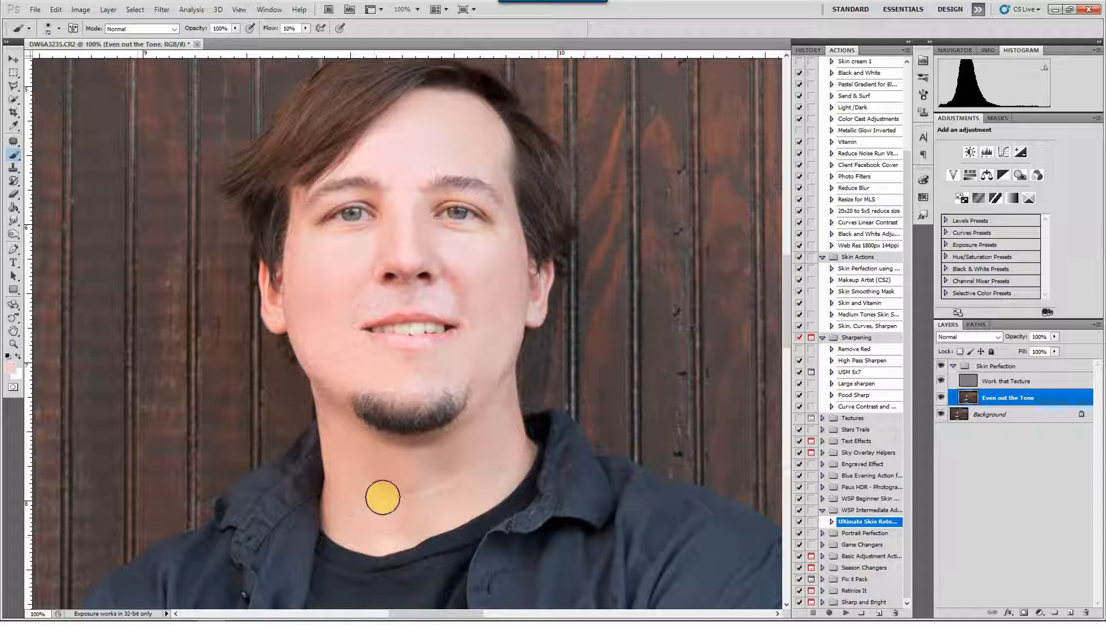
pyautogui.click(360, 486)
pyautogui.moveTo(335, 437); pyautogui.dragTo(358, 500)
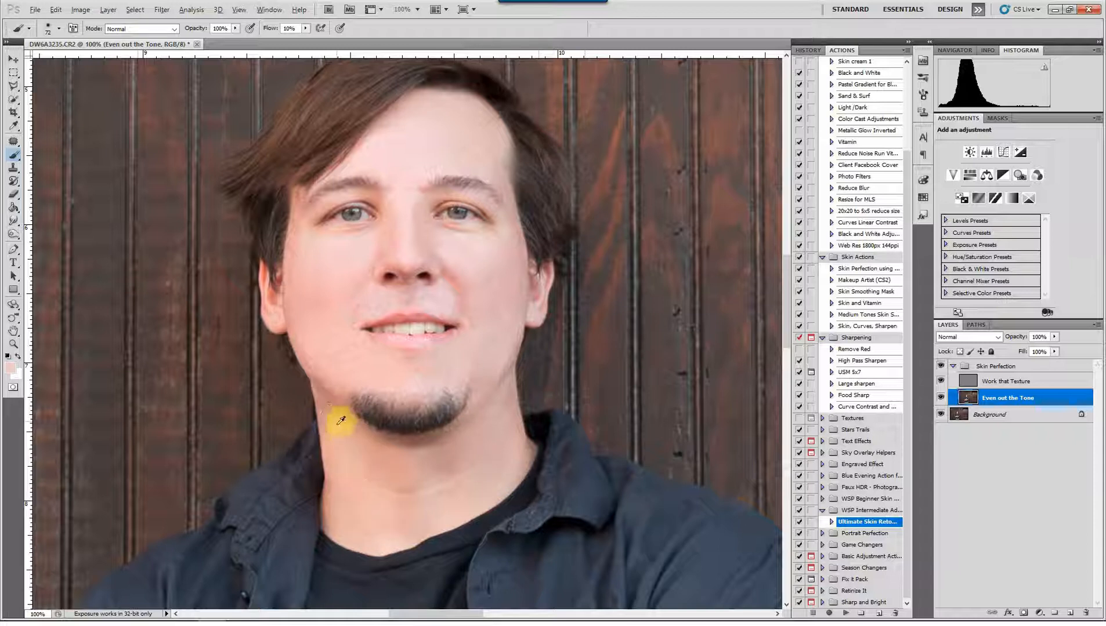
pyautogui.keyDown('alt'); pyautogui.click(331, 414); pyautogui.keyUp('alt')
pyautogui.moveTo(337, 439); pyautogui.dragTo(525, 439)
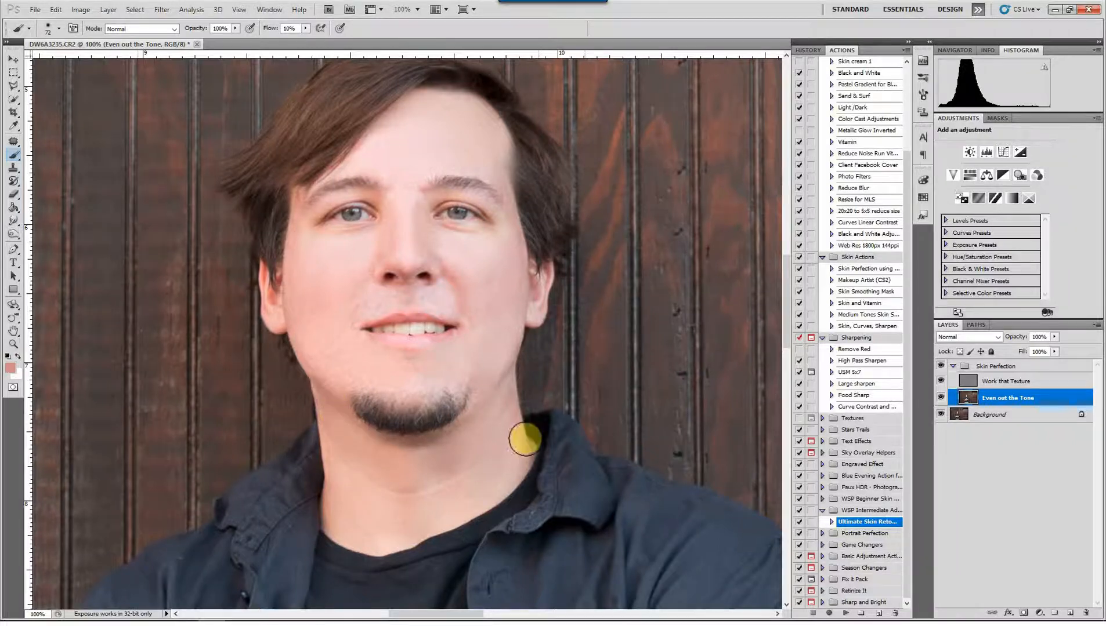
# Check the full portrait with the Skin Perfection group repeatedly hidden and shown to judge the overall retouch
pyautogui.hotkey('ctrl', '-')
pyautogui.hotkey('ctrl', '-')
pyautogui.hotkey('ctrl', '-')
pyautogui.hotkey('ctrl', '-')
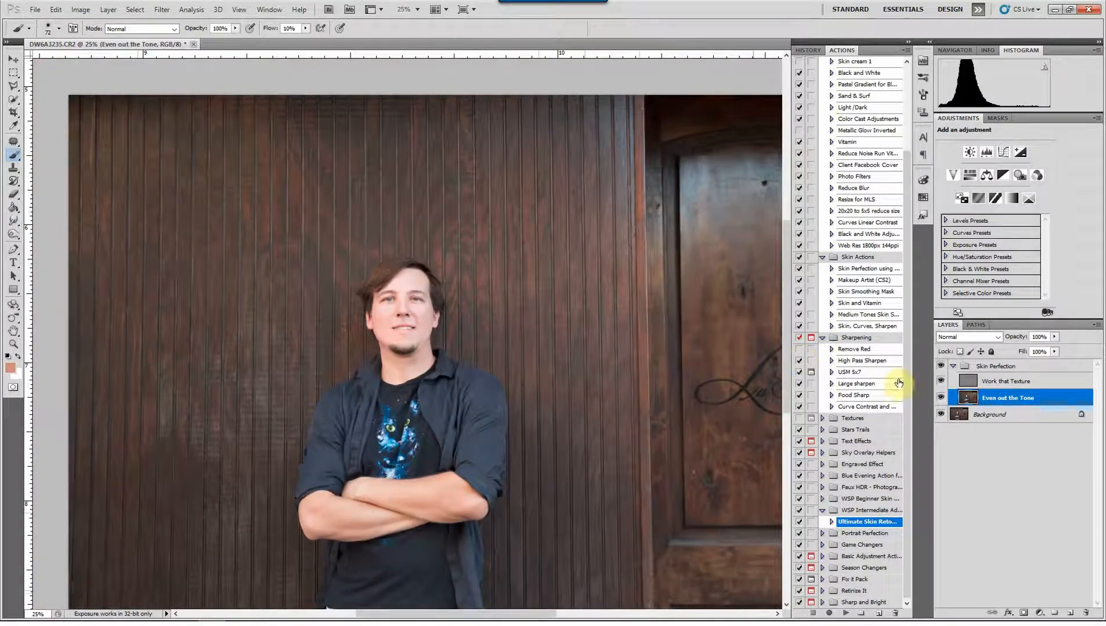
pyautogui.click(940, 366)
pyautogui.click(940, 366)
pyautogui.click(940, 366)
pyautogui.click(940, 366)
pyautogui.click(940, 366)
pyautogui.click(940, 366)
pyautogui.hotkey('ctrl', '1')
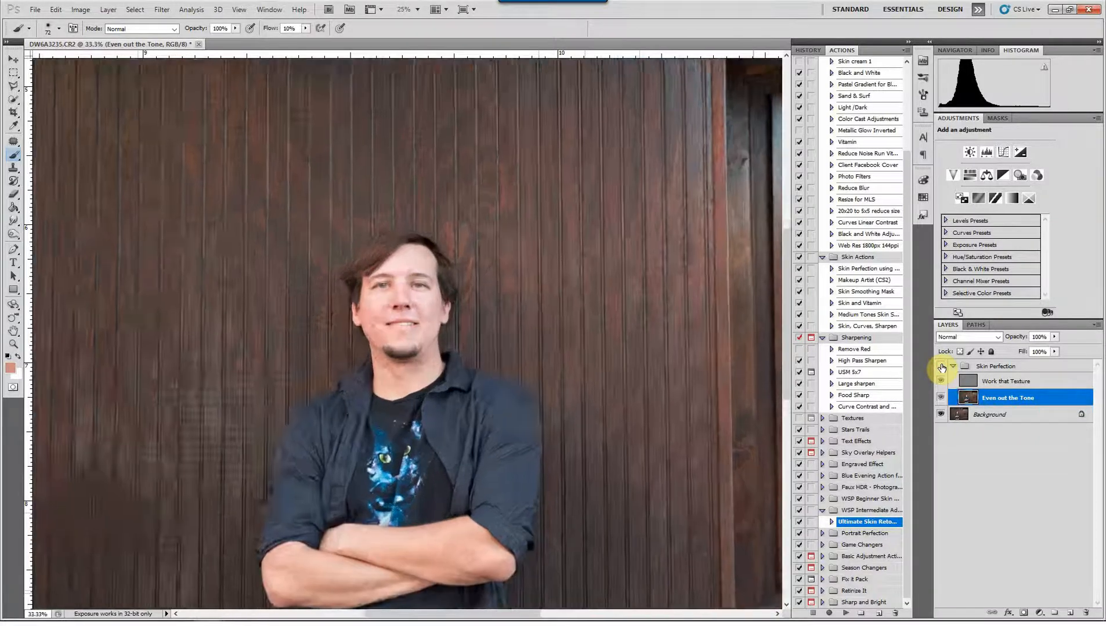
# Compare the face close up with the Skin Perfection group hidden and shown, and brush sampled skin tone over the nose
pyautogui.click(941, 366)
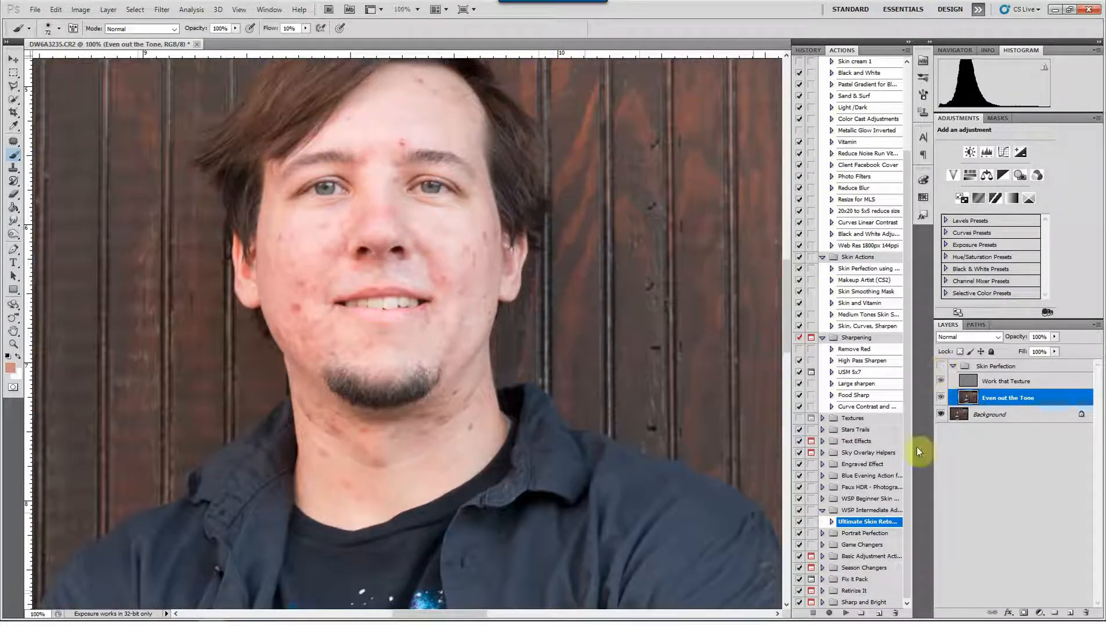
pyautogui.click(940, 366)
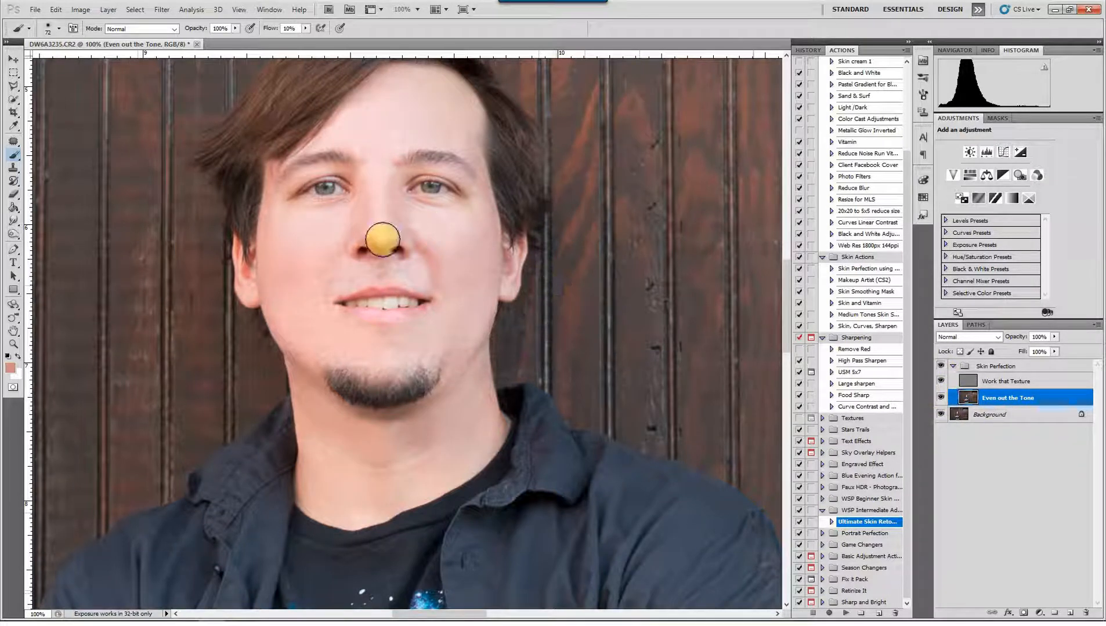
pyautogui.keyDown('alt'); pyautogui.moveTo(368, 248); pyautogui.dragTo(383, 227); pyautogui.keyUp('alt')
pyautogui.keyDown('alt'); pyautogui.click(371, 228); pyautogui.keyUp('alt')
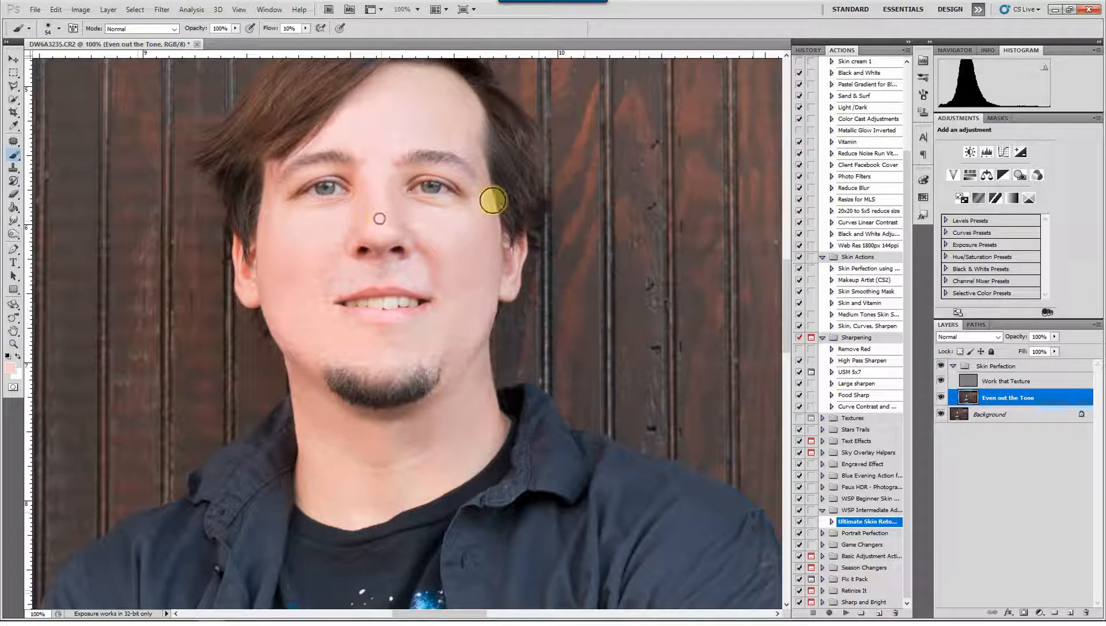
# Recheck the retouched nose and face against the original by hiding and restoring the Skin Perfection group
pyautogui.click(941, 368)
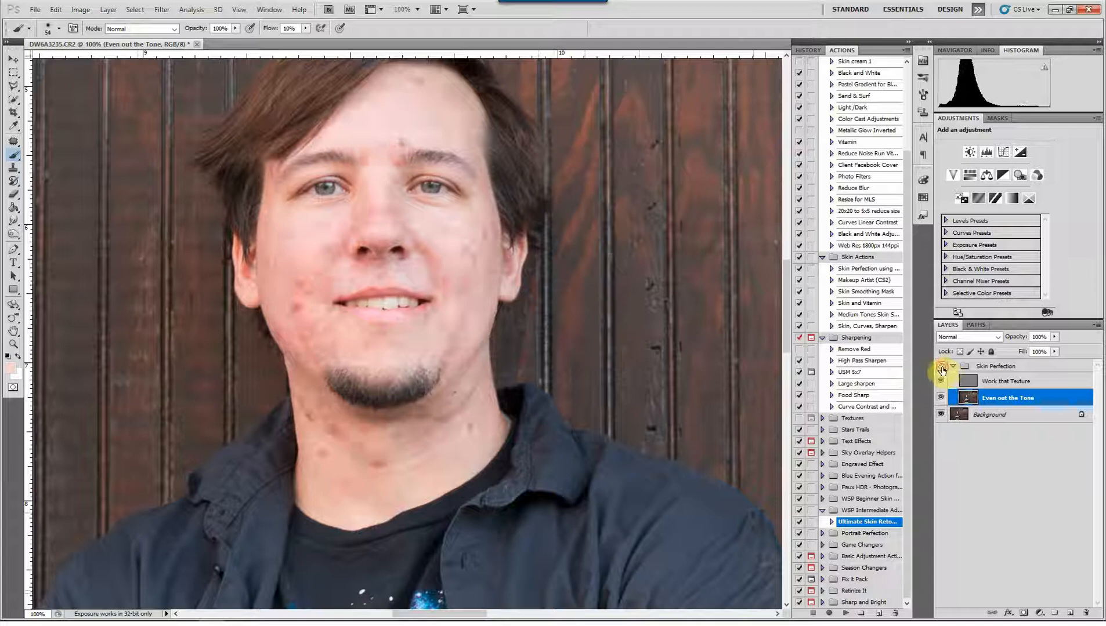
pyautogui.click(942, 368)
pyautogui.hotkey('ctrl', '-')
pyautogui.hotkey('ctrl', '-')
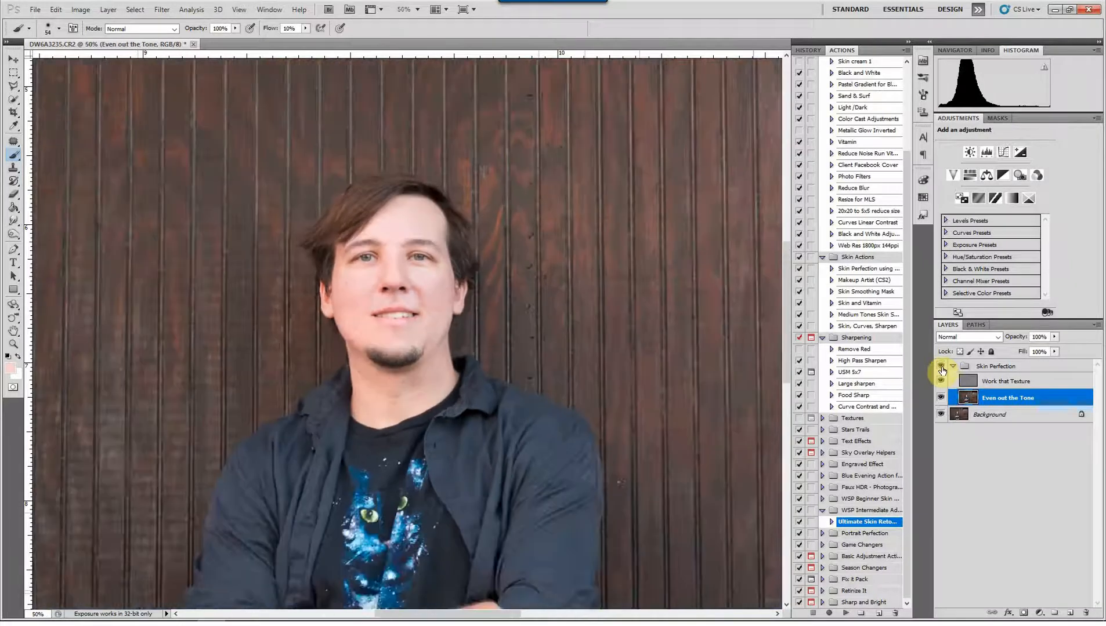
# Burn the midtones at 5% exposure along both sides of the jaw, around the nose and over the eyebrows on the tone layer
pyautogui.hotkey('ctrl', '+')
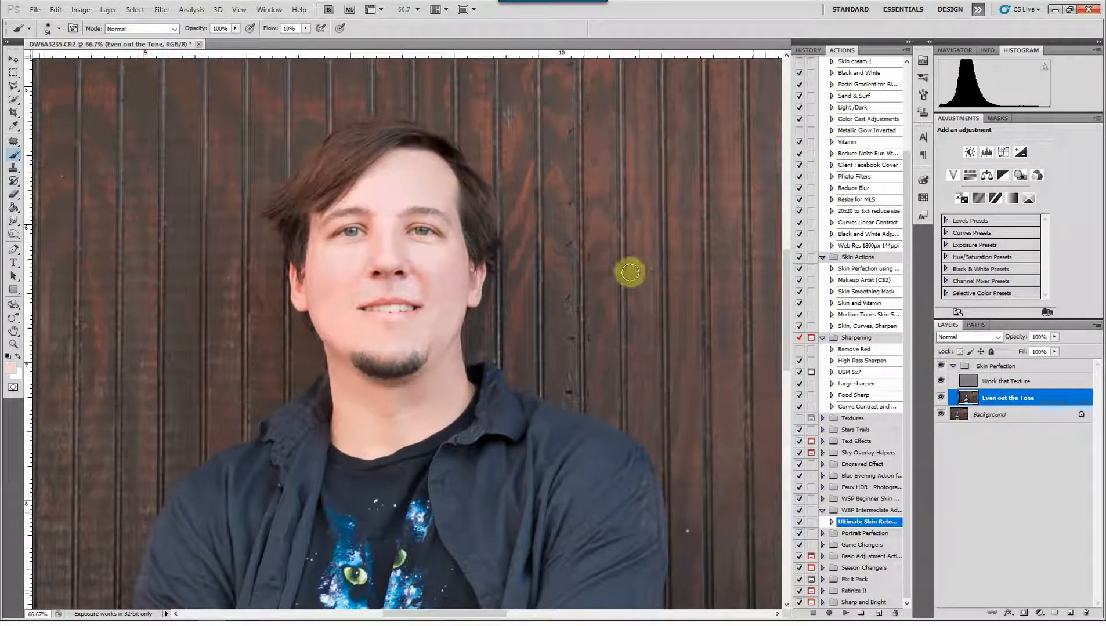
pyautogui.click(16, 237)
pyautogui.moveTo(329, 312)
pyautogui.mouseDown()
pyautogui.moveTo(294, 277)
pyautogui.moveTo(337, 307)
pyautogui.moveTo(317, 296)
pyautogui.moveTo(302, 314)
pyautogui.moveTo(312, 311)
pyautogui.moveTo(329, 352)
pyautogui.moveTo(363, 369)
pyautogui.mouseUp()
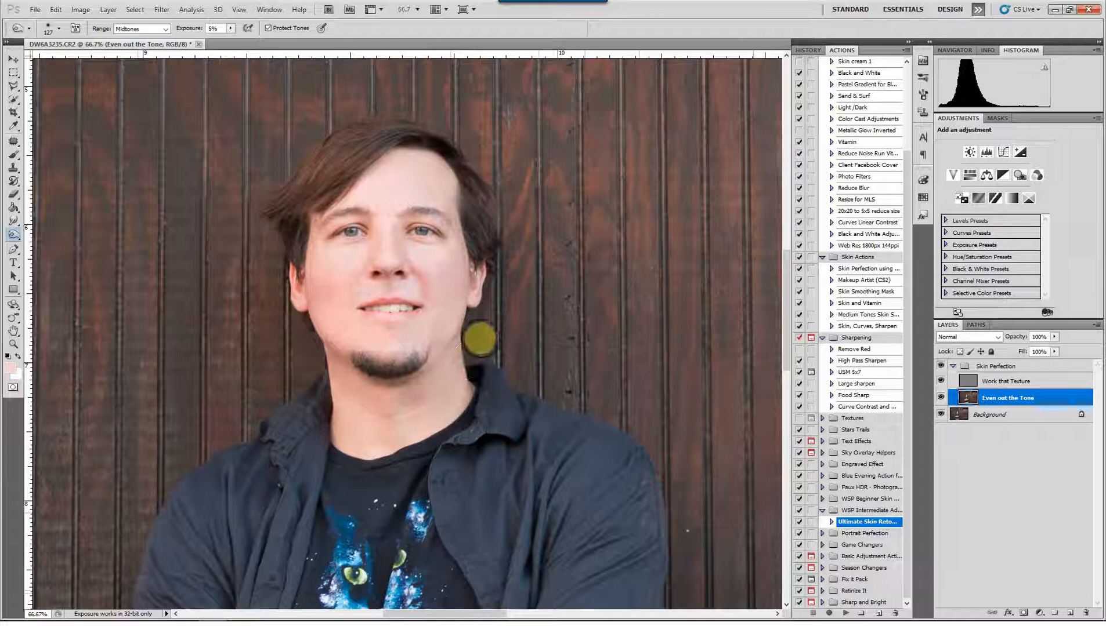
pyautogui.moveTo(448, 349)
pyautogui.mouseDown()
pyautogui.moveTo(400, 381)
pyautogui.moveTo(411, 377)
pyautogui.moveTo(403, 398)
pyautogui.moveTo(394, 381)
pyautogui.moveTo(396, 400)
pyautogui.moveTo(460, 331)
pyautogui.moveTo(470, 290)
pyautogui.moveTo(449, 293)
pyautogui.moveTo(462, 272)
pyautogui.moveTo(465, 291)
pyautogui.moveTo(473, 283)
pyautogui.moveTo(477, 235)
pyautogui.moveTo(472, 256)
pyautogui.moveTo(455, 187)
pyautogui.moveTo(416, 145)
pyautogui.moveTo(409, 156)
pyautogui.moveTo(370, 156)
pyautogui.moveTo(421, 151)
pyautogui.moveTo(456, 170)
pyautogui.moveTo(469, 224)
pyautogui.moveTo(409, 254)
pyautogui.moveTo(402, 224)
pyautogui.moveTo(399, 259)
pyautogui.moveTo(392, 223)
pyautogui.moveTo(380, 257)
pyautogui.moveTo(379, 218)
pyautogui.moveTo(384, 258)
pyautogui.moveTo(370, 264)
pyautogui.moveTo(390, 280)
pyautogui.mouseUp()
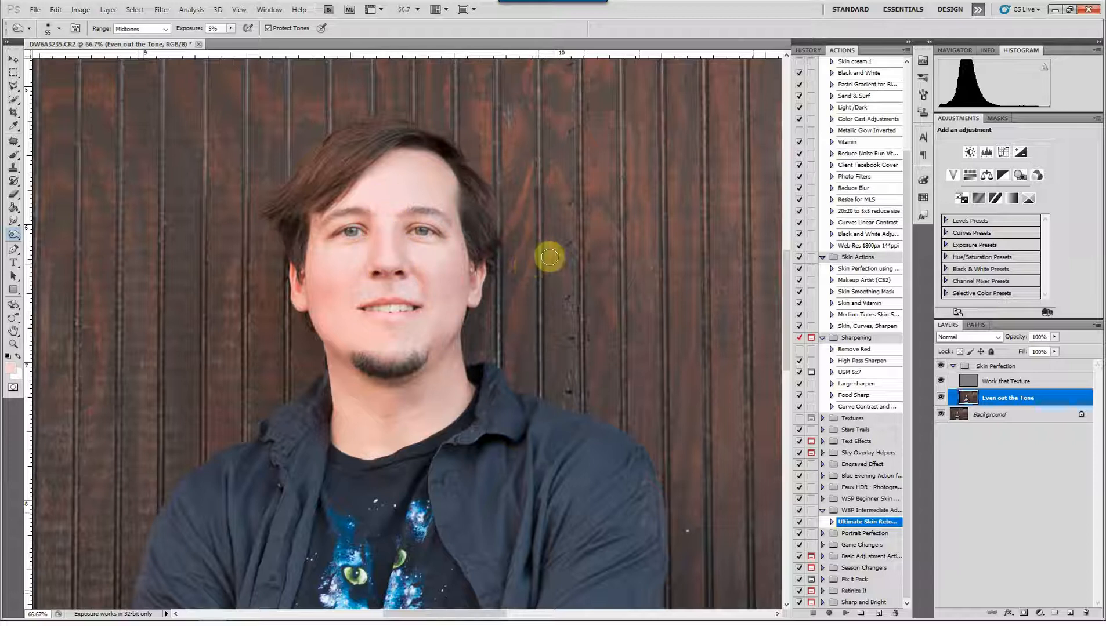
pyautogui.moveTo(403, 207)
pyautogui.mouseDown()
pyautogui.moveTo(397, 217)
pyautogui.moveTo(422, 215)
pyautogui.moveTo(335, 210)
pyautogui.mouseUp()
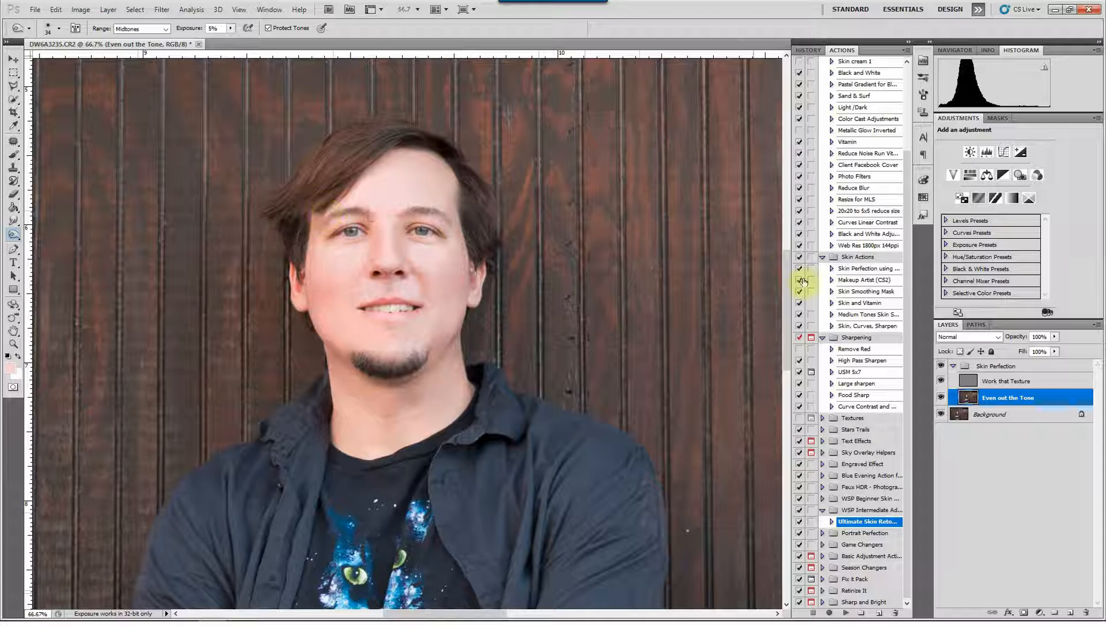
# Dodge the midtones at 3% exposure on the cheek, nose bridge, chin and eye on the image's left side
pyautogui.rightClick(13, 234)
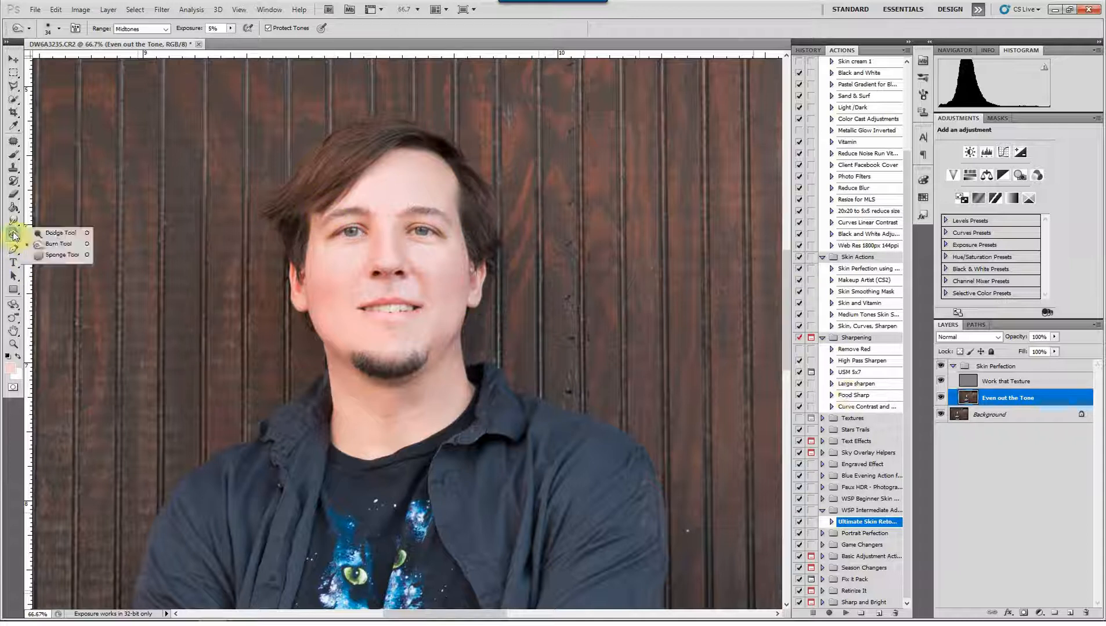
pyautogui.click(52, 246)
pyautogui.moveTo(338, 265)
pyautogui.mouseDown()
pyautogui.moveTo(431, 263)
pyautogui.moveTo(379, 258)
pyautogui.mouseUp()
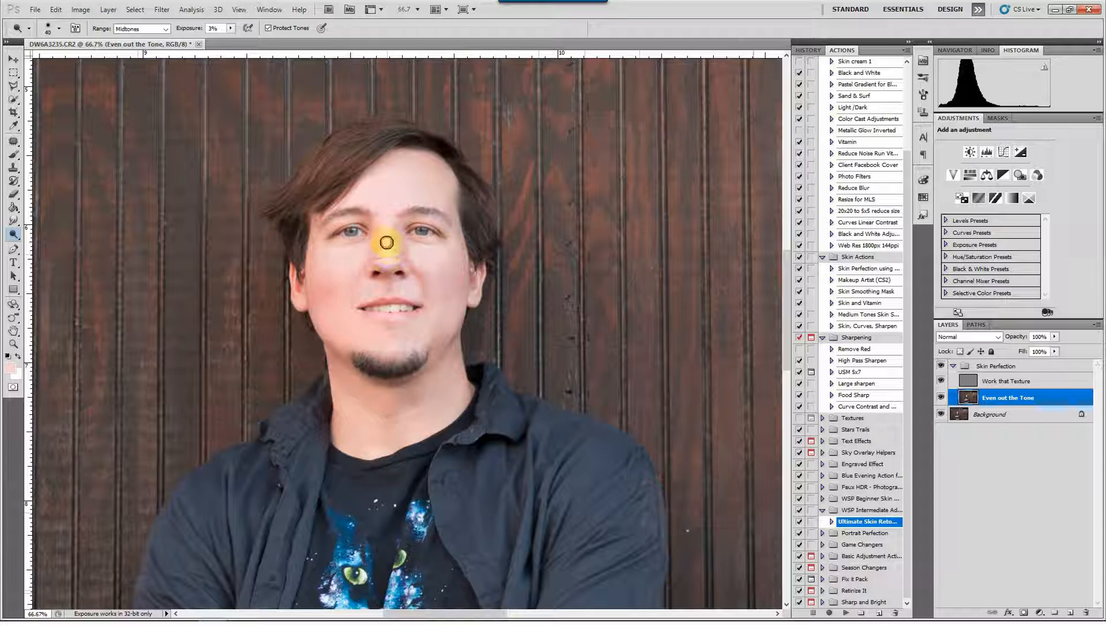
pyautogui.moveTo(372, 337); pyautogui.dragTo(382, 353)
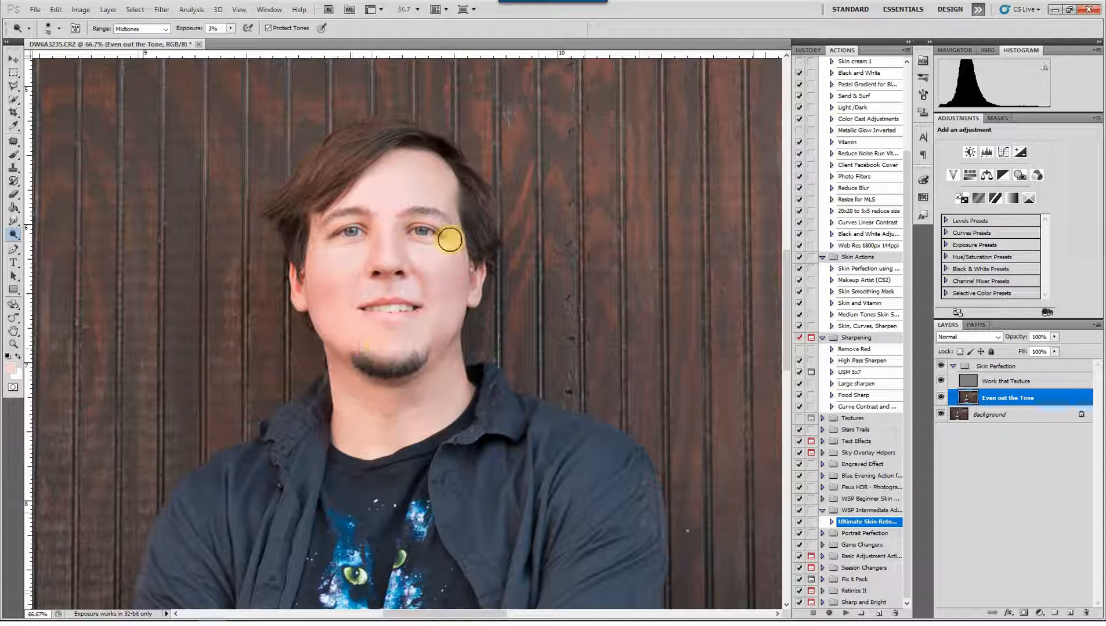
pyautogui.click(349, 235)
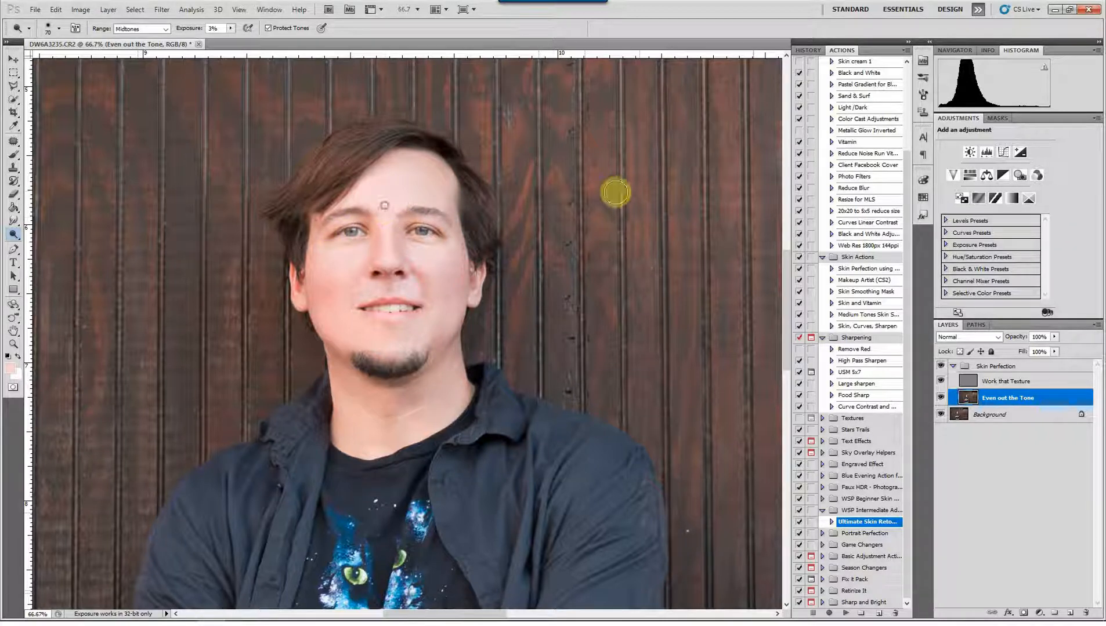
pyautogui.hotkey('ctrl', '-')
pyautogui.hotkey('ctrl', '-')
pyautogui.hotkey('ctrl', '-')
pyautogui.hotkey('ctrl', '-')
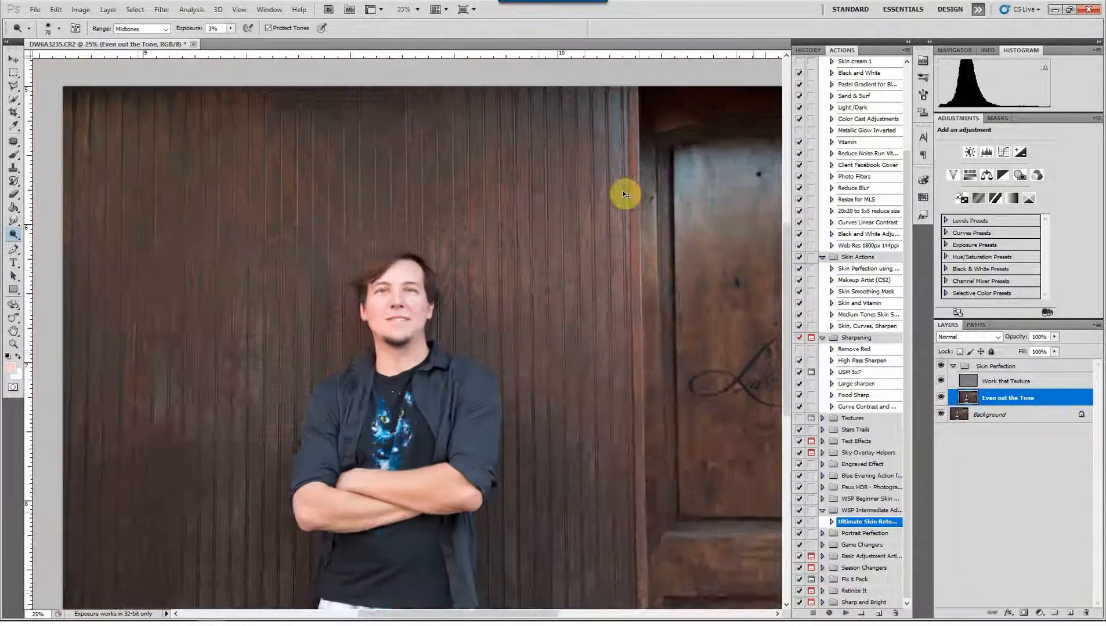